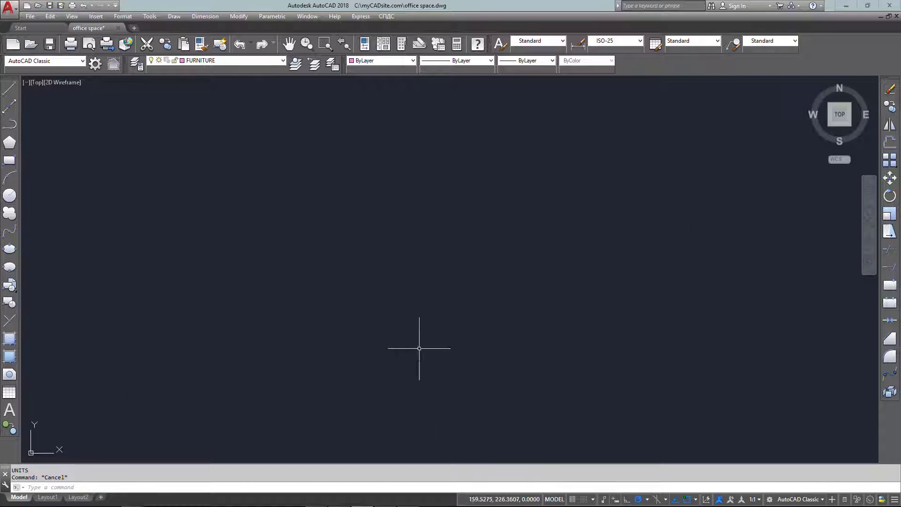
- Type the DDUNITS command at the command line for the Drawing Units settings
{"action": "type", "text": "d"}
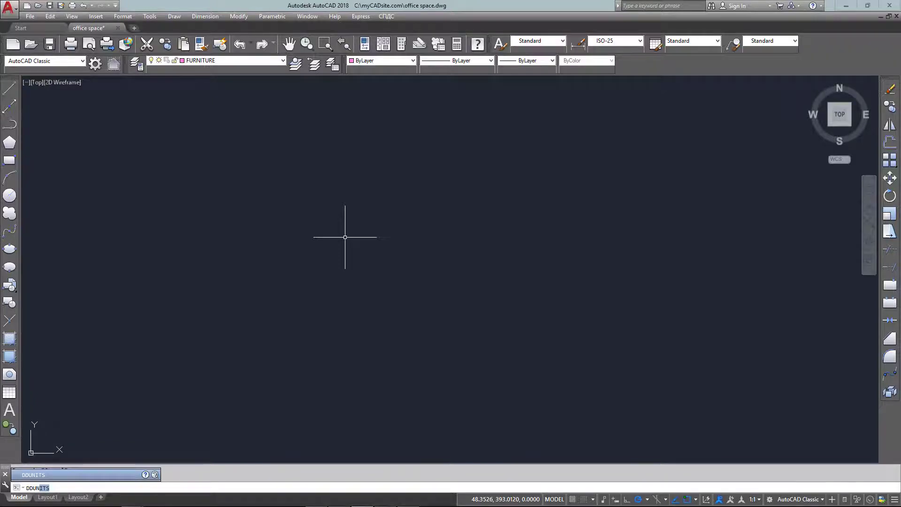
- Set length units to Architectural with 0'-0 1/16" precision and Inches insertion scale
{"action": "key", "text": "Return"}
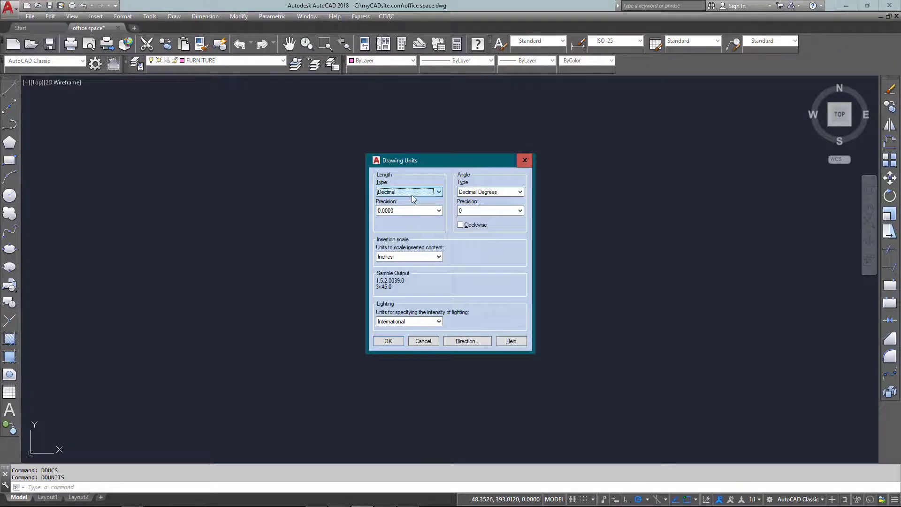
{"action": "left_click", "coordinate": [412, 193]}
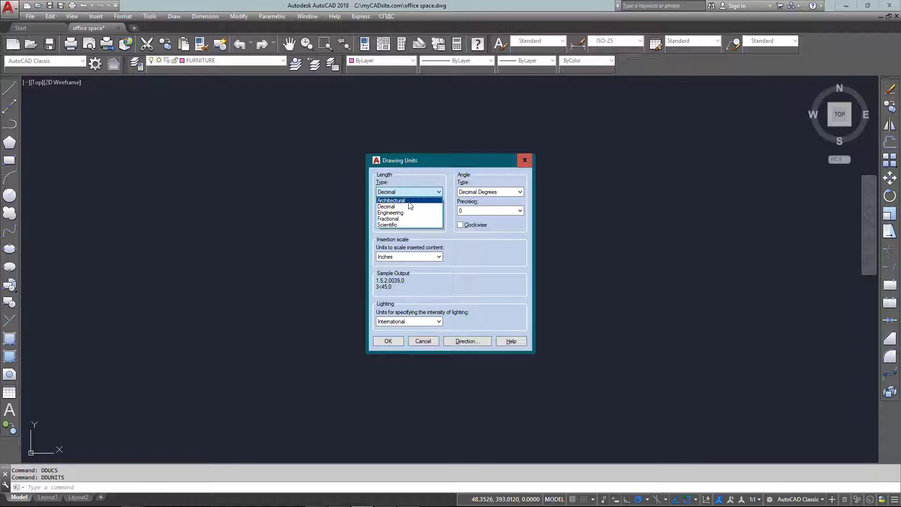
{"action": "left_click", "coordinate": [409, 201]}
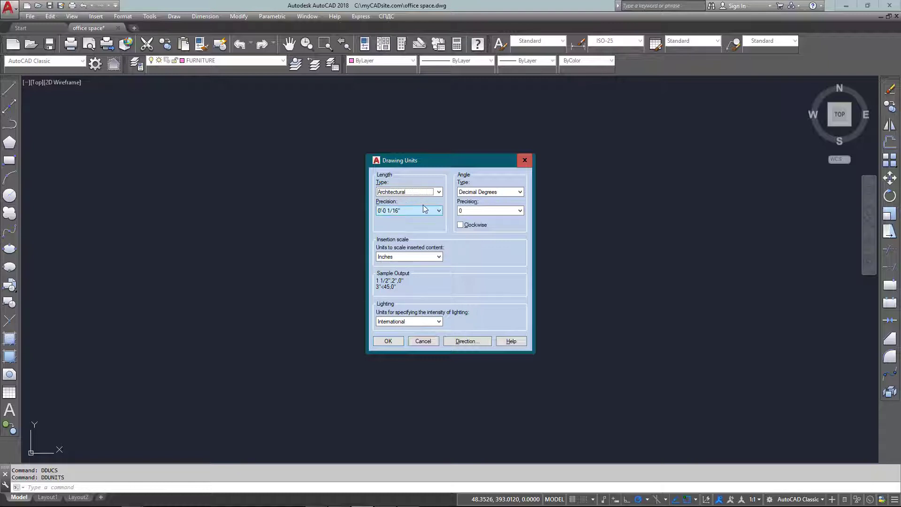
{"action": "left_click", "coordinate": [413, 211]}
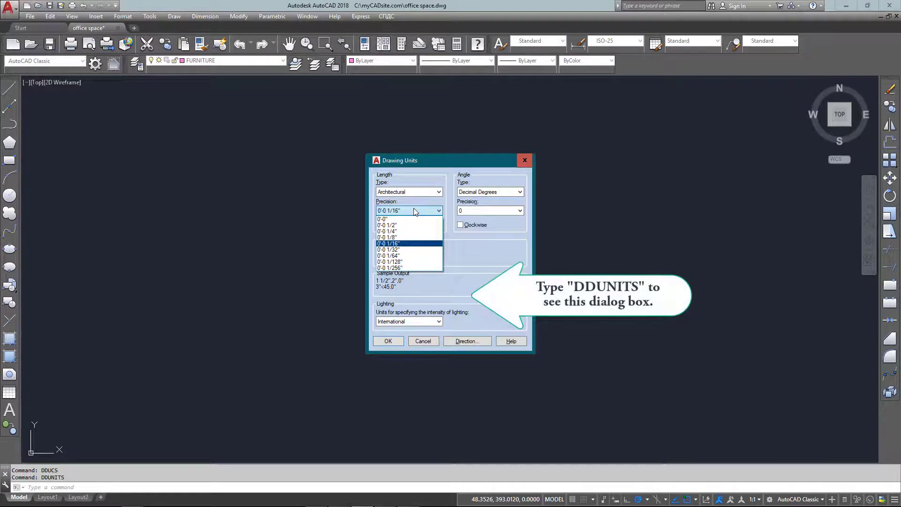
{"action": "left_click", "coordinate": [407, 214]}
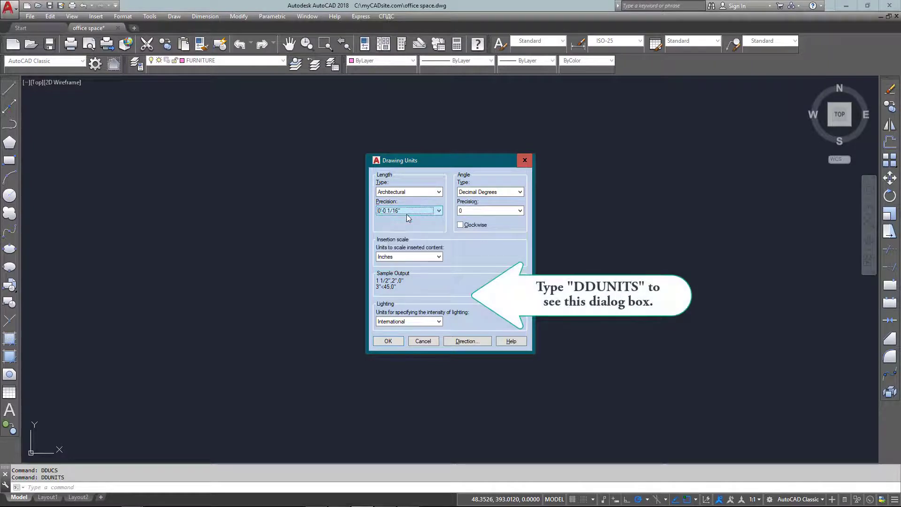
{"action": "left_click", "coordinate": [406, 257]}
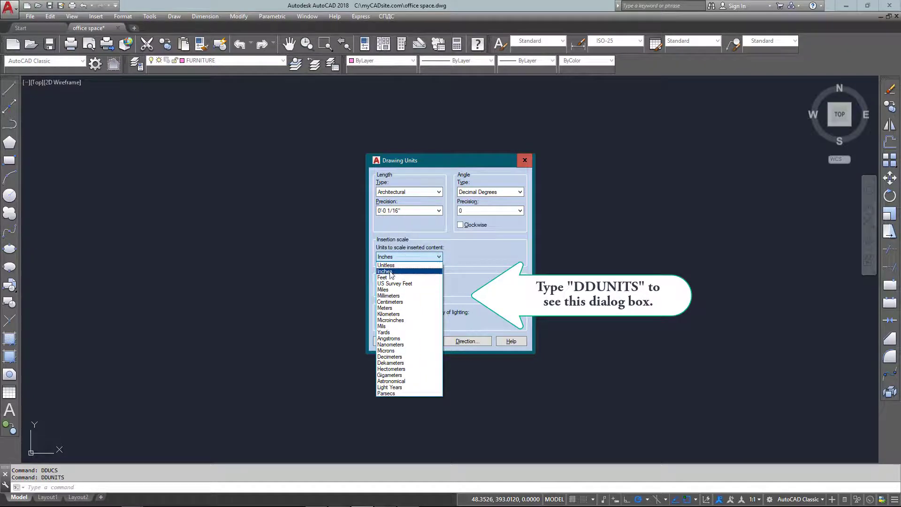
{"action": "left_click", "coordinate": [390, 272]}
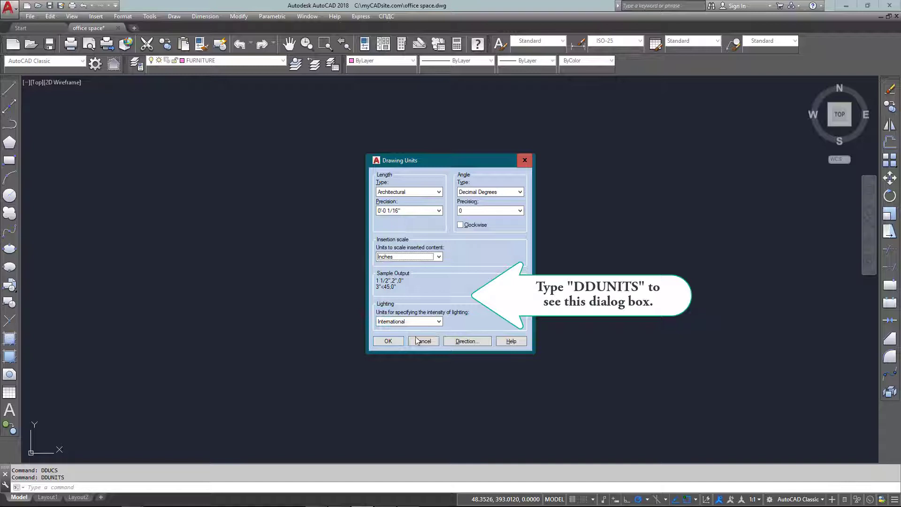
{"action": "left_click", "coordinate": [389, 342]}
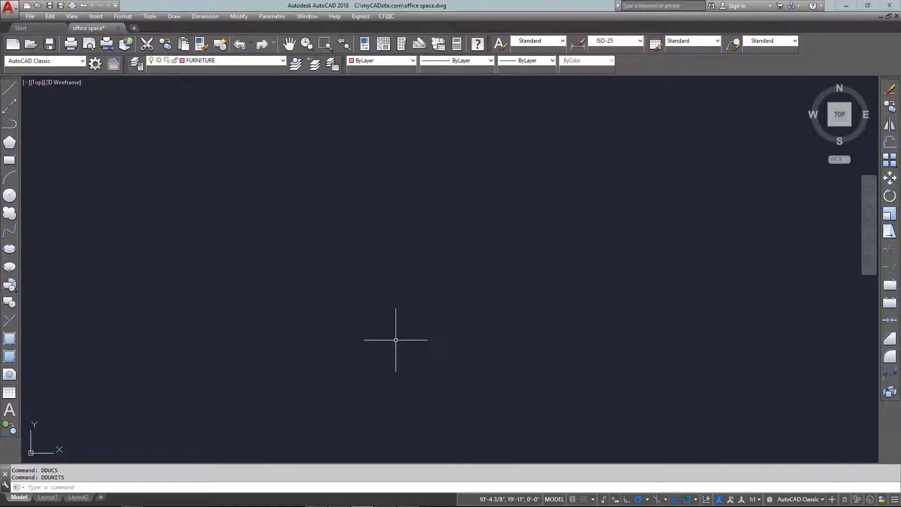
{"action": "key", "text": "Escape"}
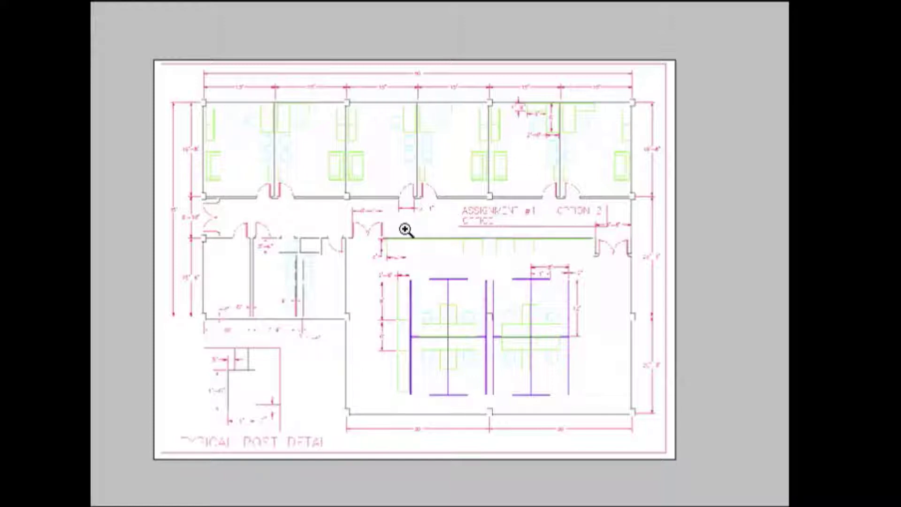
{"action": "left_click", "coordinate": [362, 238]}
{"action": "left_click", "coordinate": [338, 245]}
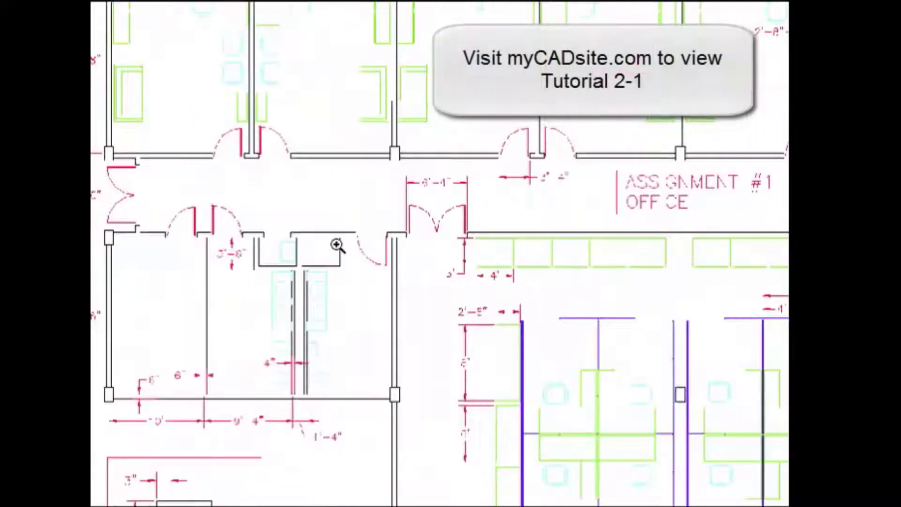
{"action": "left_click", "coordinate": [338, 245]}
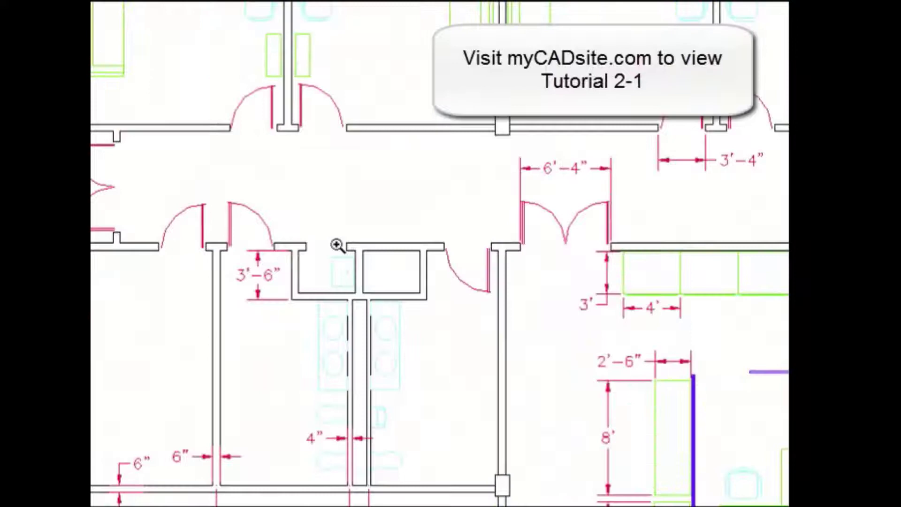
{"action": "left_click_drag", "start_coordinate": [96, 24], "coordinate": [225, 258]}
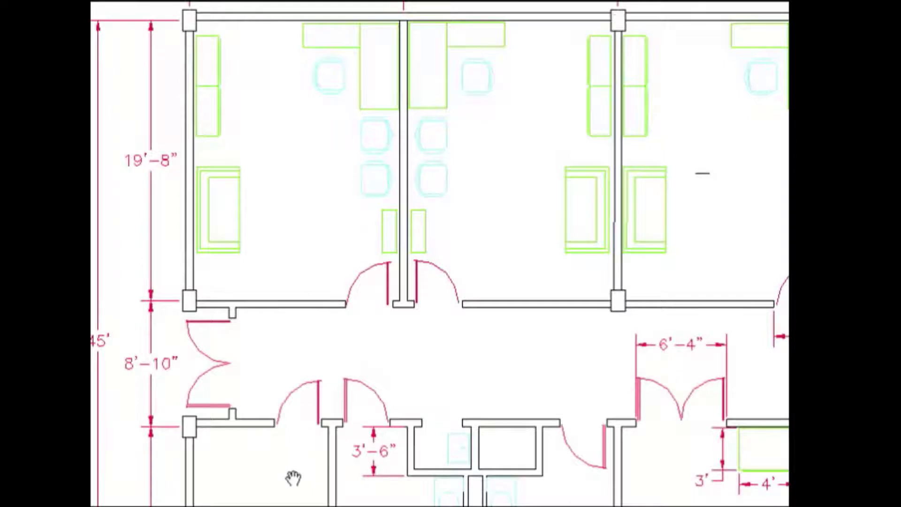
{"action": "left_click_drag", "start_coordinate": [294, 477], "coordinate": [362, 14]}
{"action": "left_click_drag", "start_coordinate": [328, 398], "coordinate": [336, 362]}
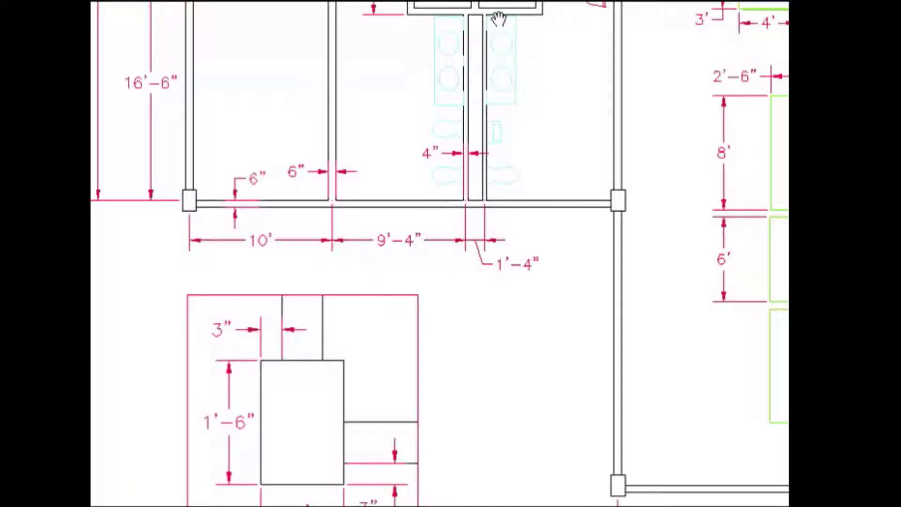
{"action": "left_click_drag", "start_coordinate": [497, 20], "coordinate": [460, 490]}
{"action": "left_click_drag", "start_coordinate": [453, 187], "coordinate": [226, 172]}
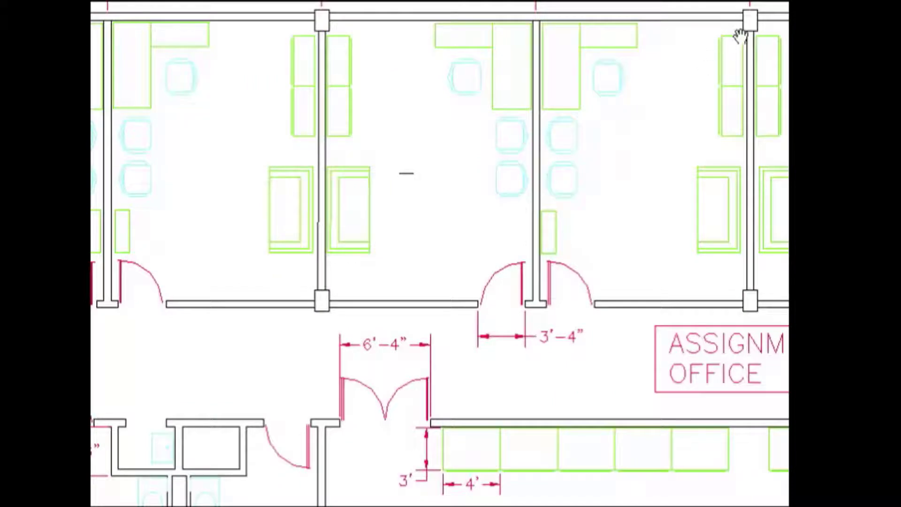
{"action": "left_click_drag", "start_coordinate": [741, 31], "coordinate": [181, 71]}
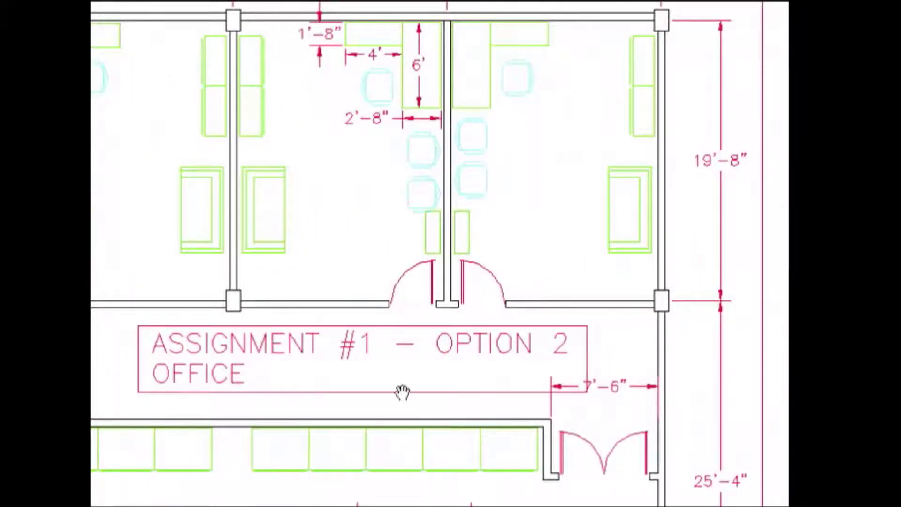
{"action": "left_click_drag", "start_coordinate": [403, 392], "coordinate": [544, 155]}
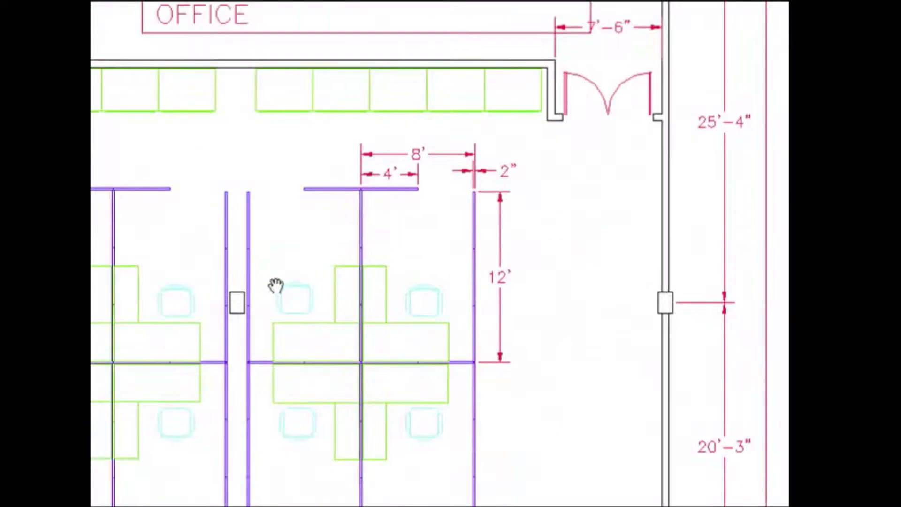
{"action": "left_click_drag", "start_coordinate": [519, 506], "coordinate": [522, 450]}
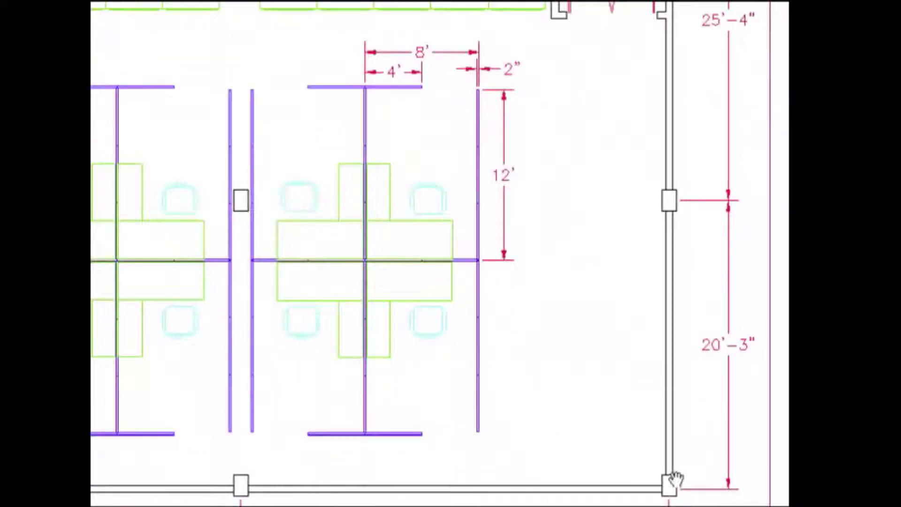
{"action": "left_click_drag", "start_coordinate": [268, 154], "coordinate": [549, 306]}
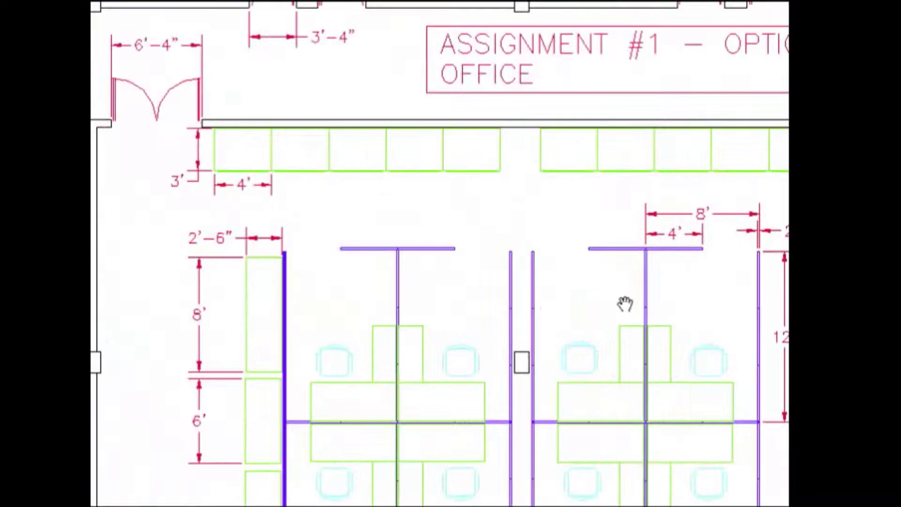
{"action": "left_click_drag", "start_coordinate": [157, 177], "coordinate": [318, 241]}
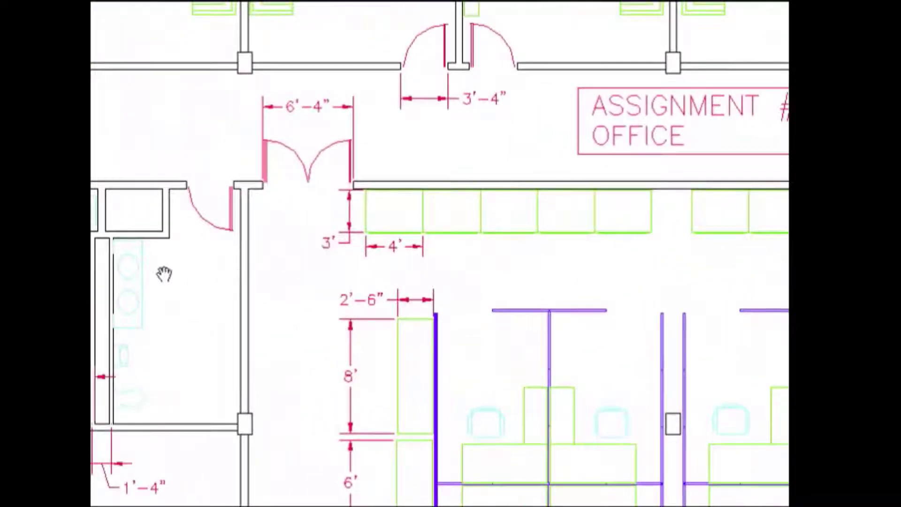
{"action": "left_click_drag", "start_coordinate": [143, 280], "coordinate": [526, 221]}
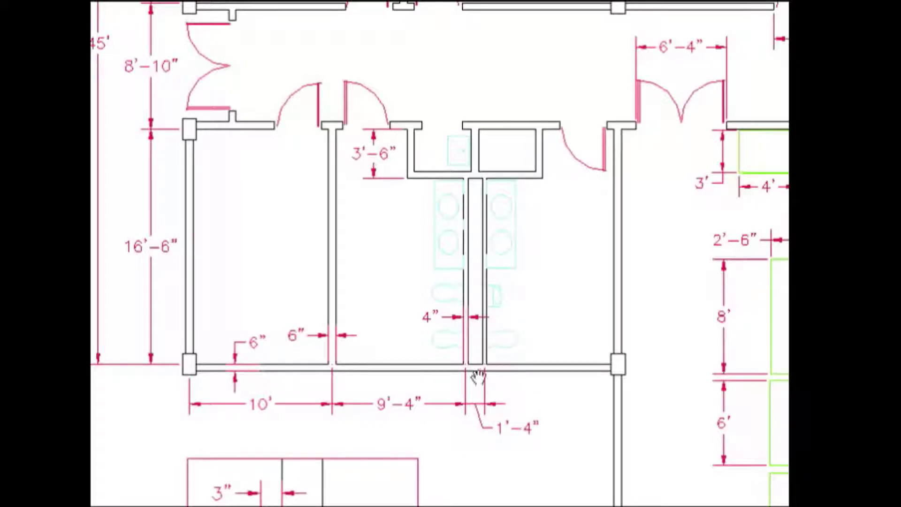
{"action": "left_click_drag", "start_coordinate": [452, 423], "coordinate": [452, 271]}
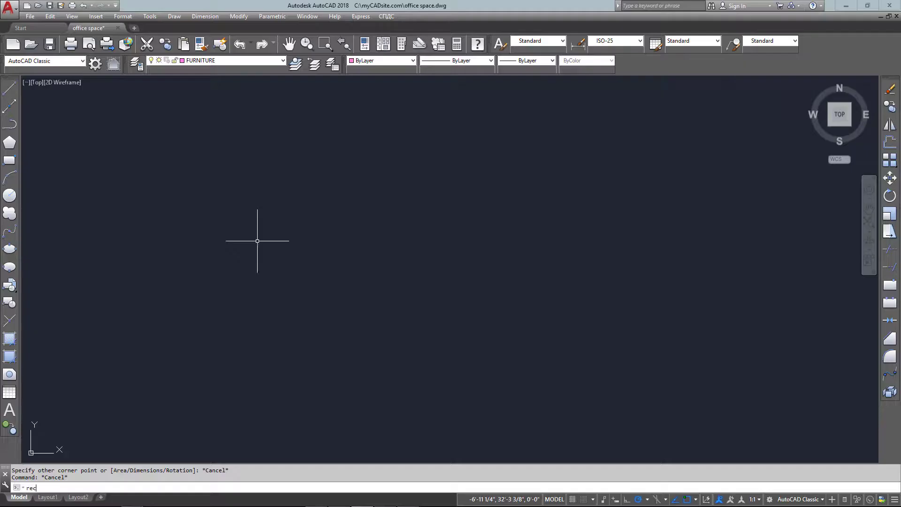
{"action": "key", "text": "Return"}
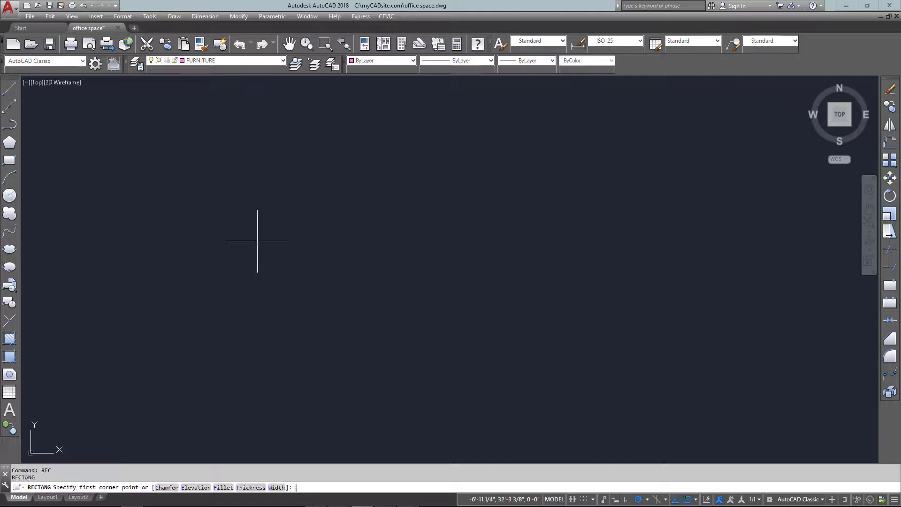
{"action": "left_click", "coordinate": [241, 295]}
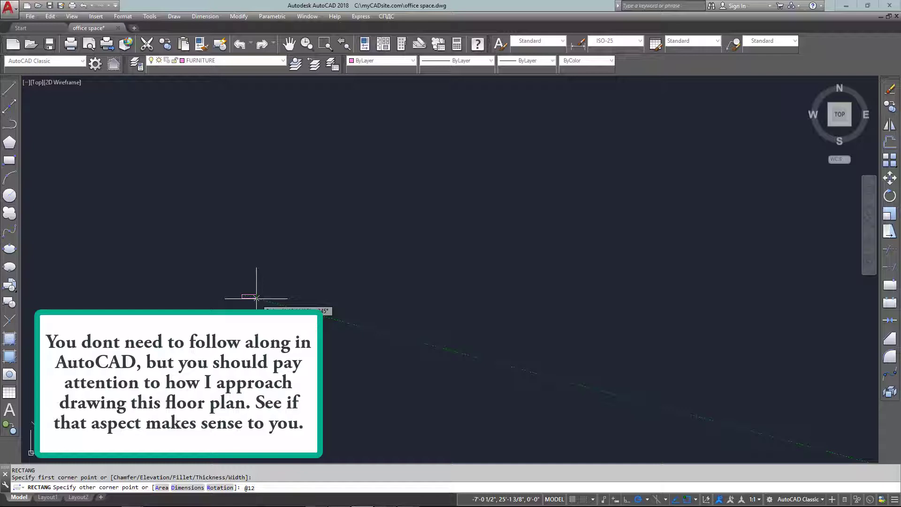
{"action": "type", "text": "@12,"}
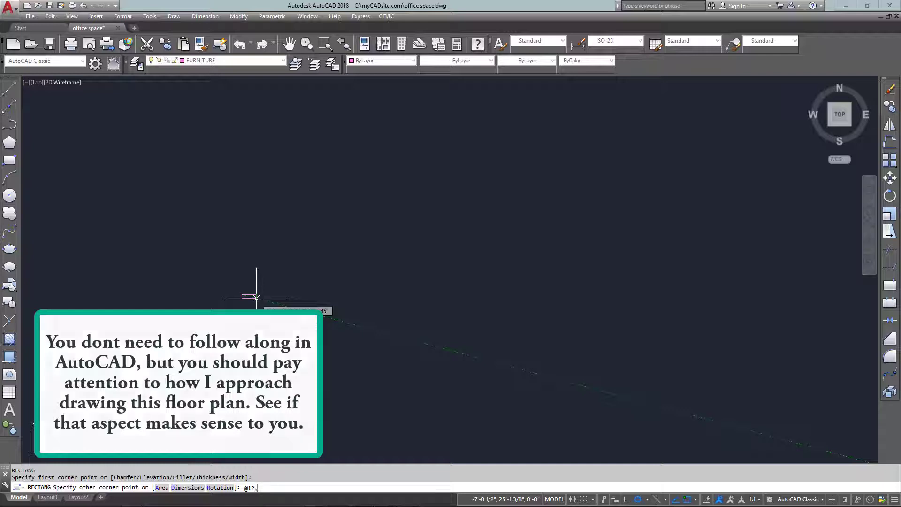
{"action": "type", "text": "1'6"}
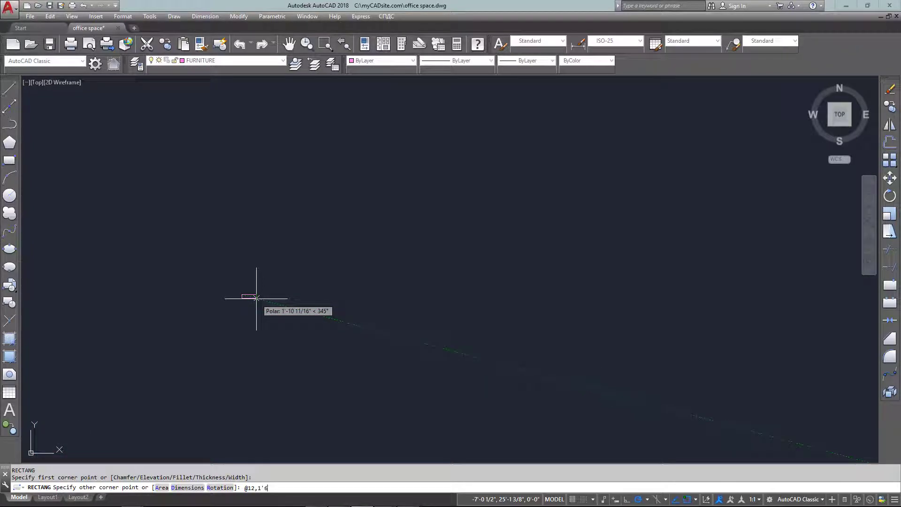
{"action": "key", "text": "Return"}
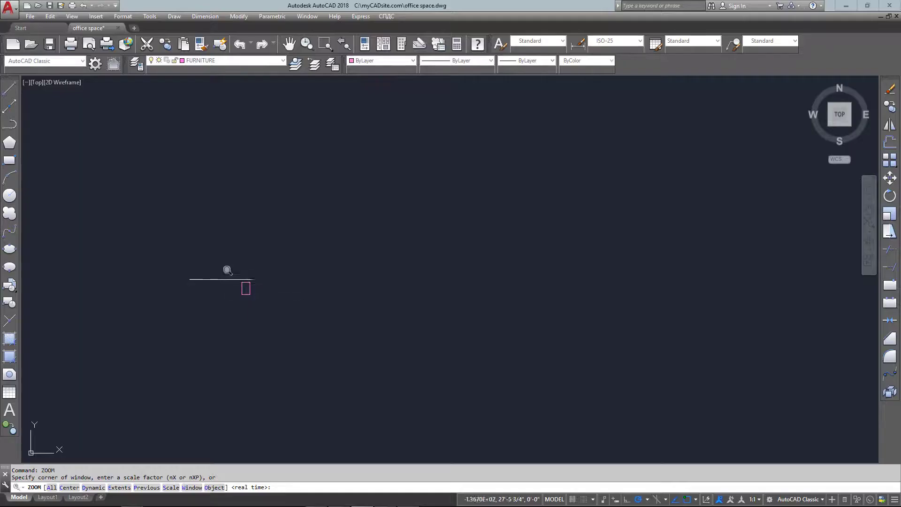
{"action": "left_click", "coordinate": [225, 270]}
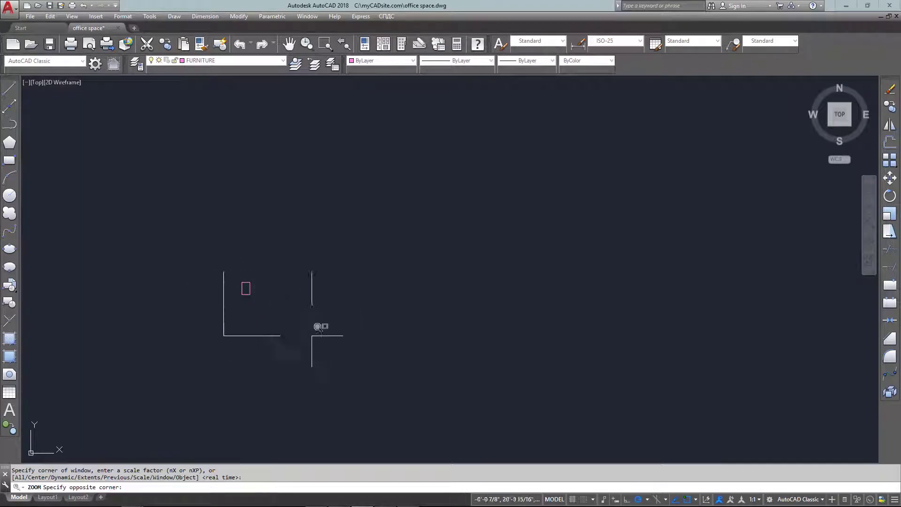
{"action": "left_click", "coordinate": [267, 304]}
{"action": "middle_click_drag", "start_coordinate": [487, 269], "coordinate": [439, 266]}
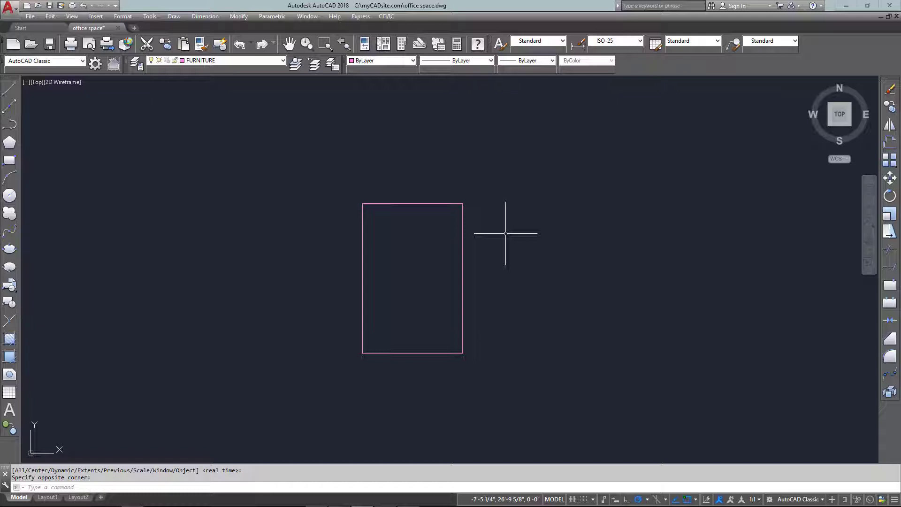
- Set the drawing limits from 0,0 to 100',50'
{"action": "scroll", "coordinate": [506, 277], "scroll_direction": "down", "scroll_amount": 6}
{"action": "key", "text": "Escape"}
{"action": "type", "text": "l"}
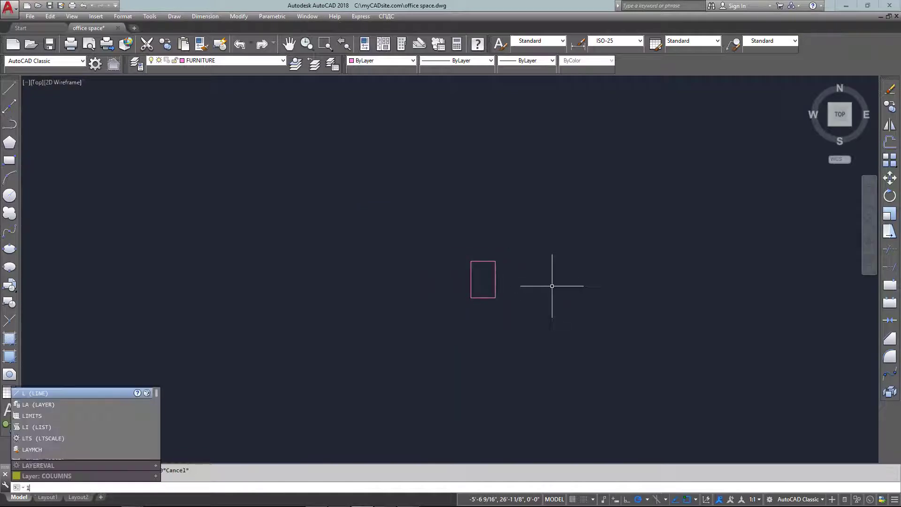
{"action": "type", "text": "imits"}
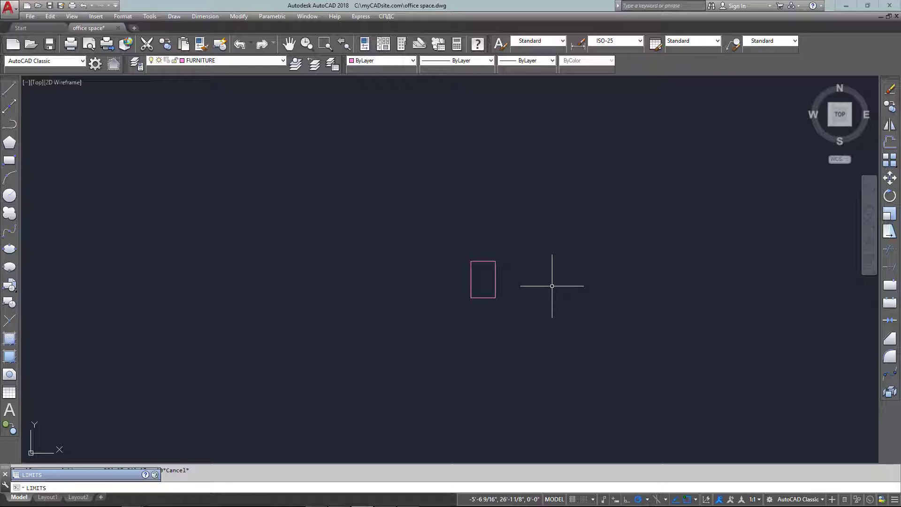
{"action": "key", "text": "Return"}
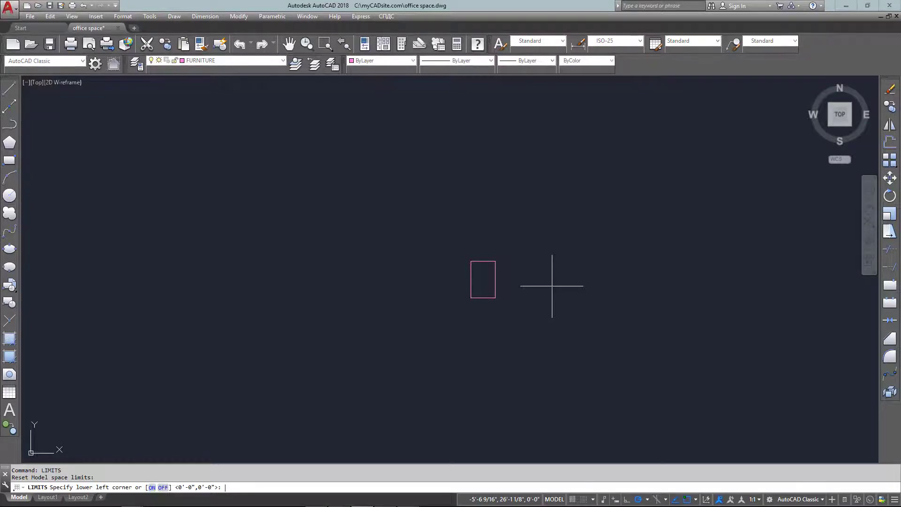
{"action": "key", "text": "Return"}
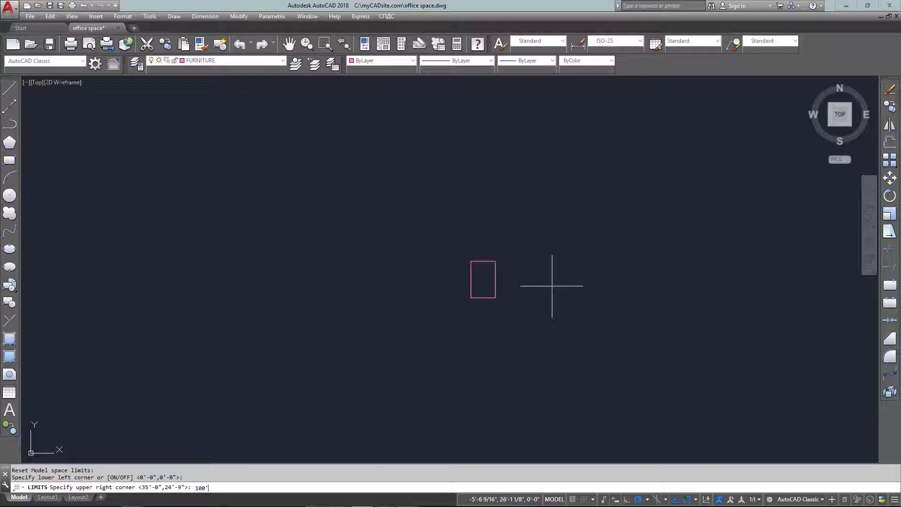
{"action": "type", "text": "100'"}
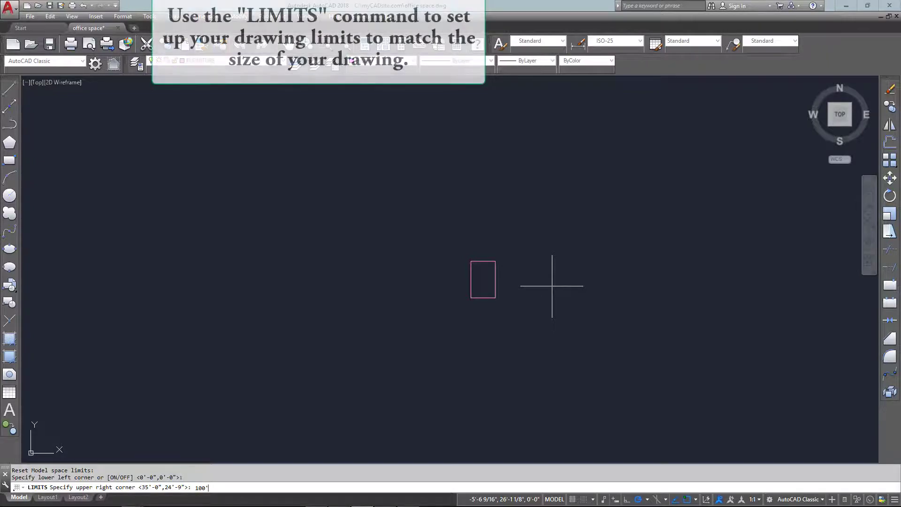
{"action": "type", "text": ",50"}
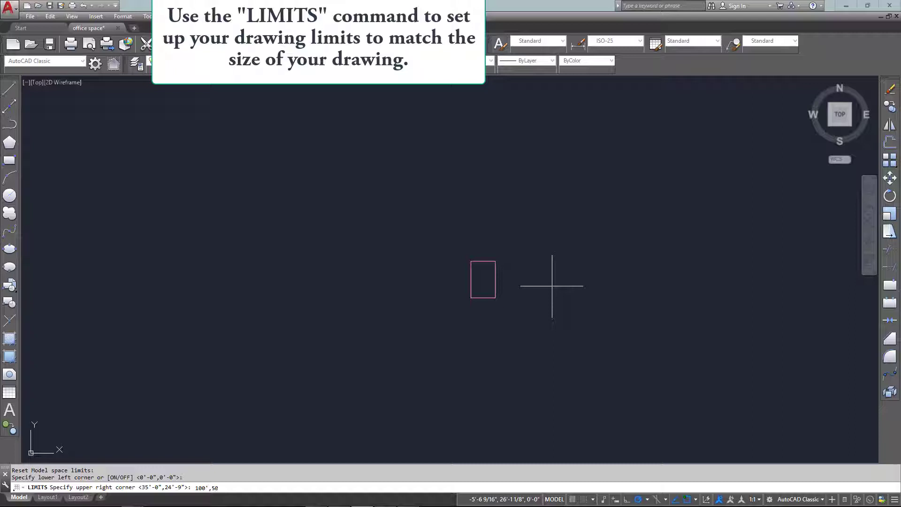
{"action": "type", "text": "'"}
{"action": "key", "text": "Return"}
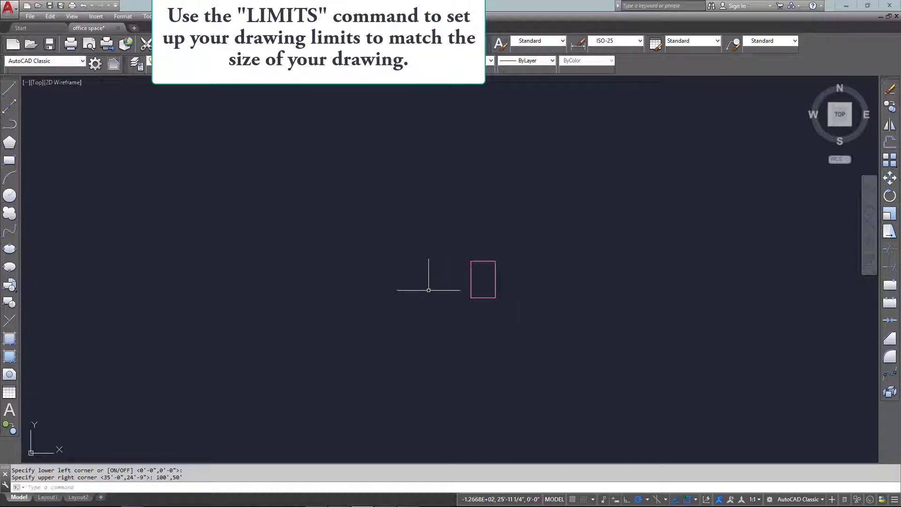
- Zoom All to display the entire limits area
{"action": "scroll", "coordinate": [426, 290], "scroll_direction": "down", "scroll_amount": 2}
{"action": "type", "text": "z"}
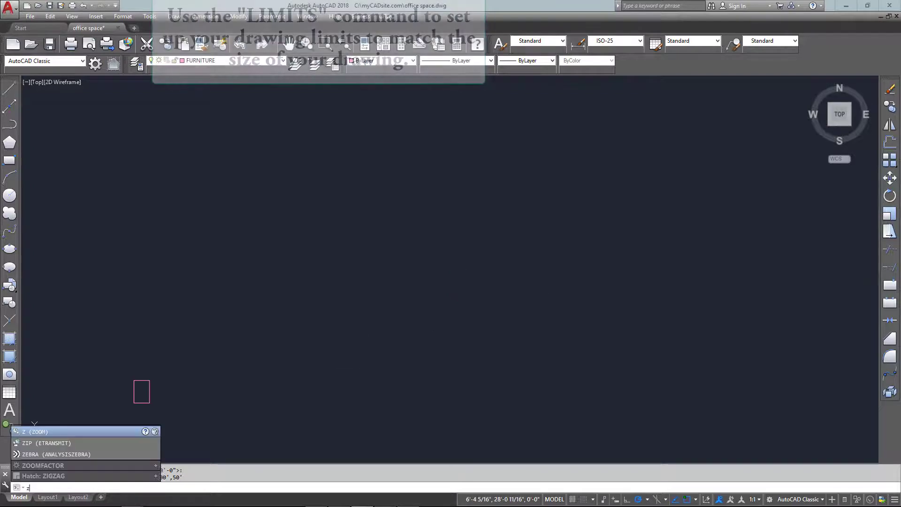
{"action": "type", "text": "oom"}
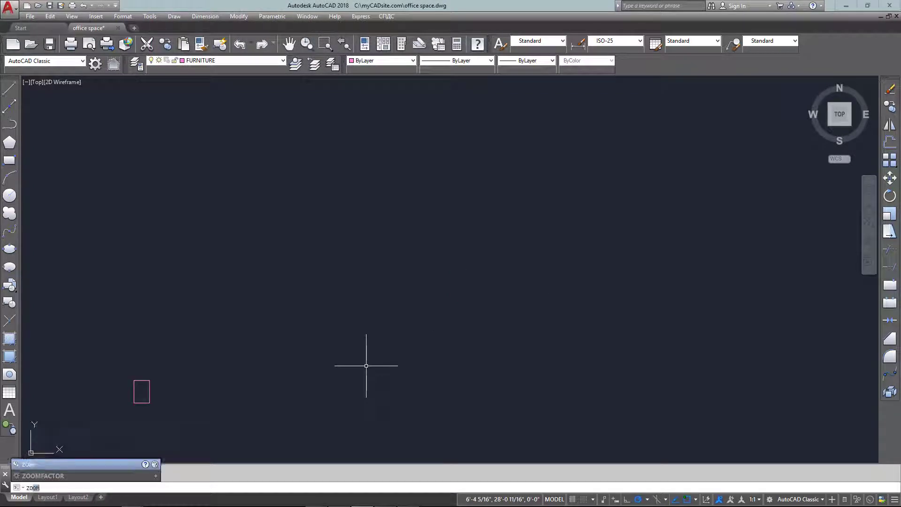
{"action": "key", "text": "Return"}
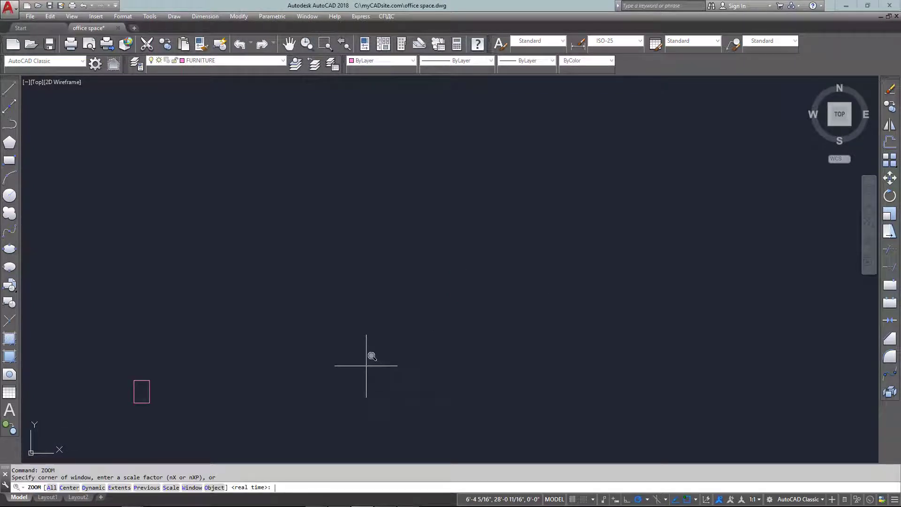
{"action": "type", "text": "a"}
{"action": "key", "text": "Return"}
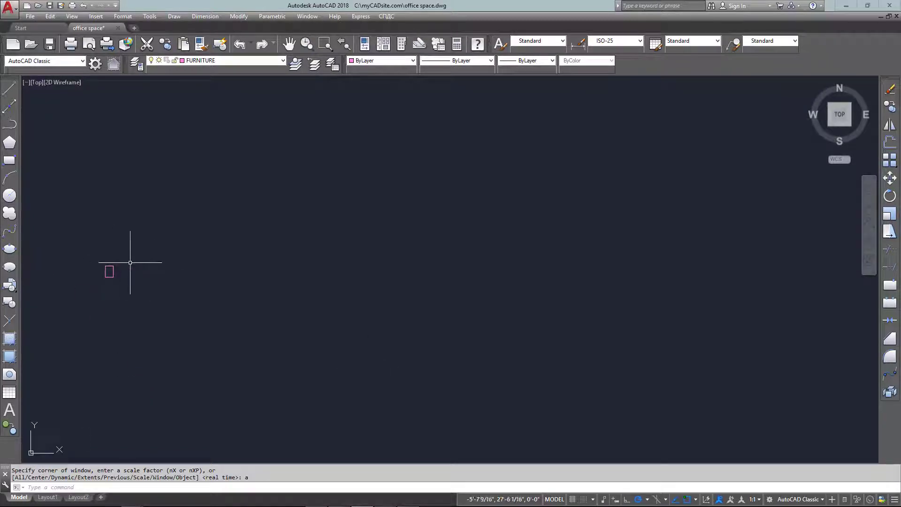
- Move the pink post rectangle higher up in the drawing
{"action": "left_click", "coordinate": [105, 225]}
{"action": "left_click", "coordinate": [60, 287]}
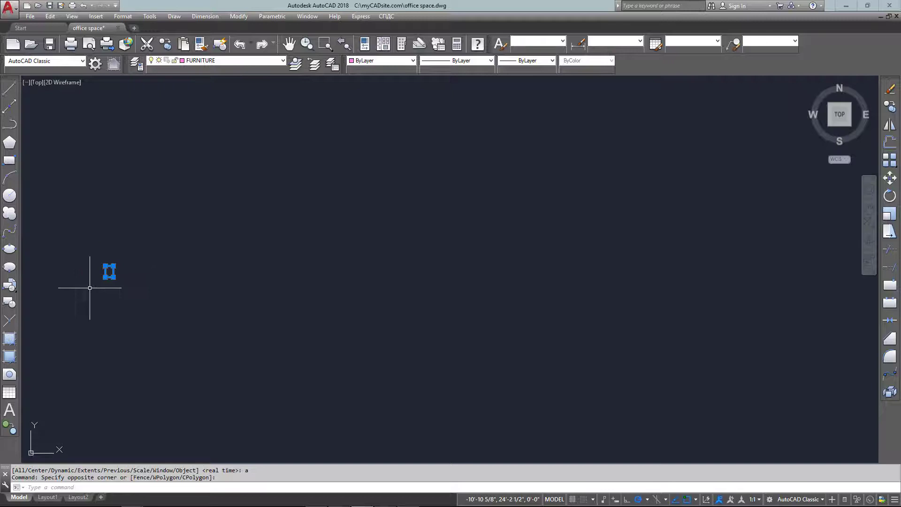
{"action": "type", "text": "m"}
{"action": "key", "text": "Return"}
{"action": "left_click", "coordinate": [100, 332]}
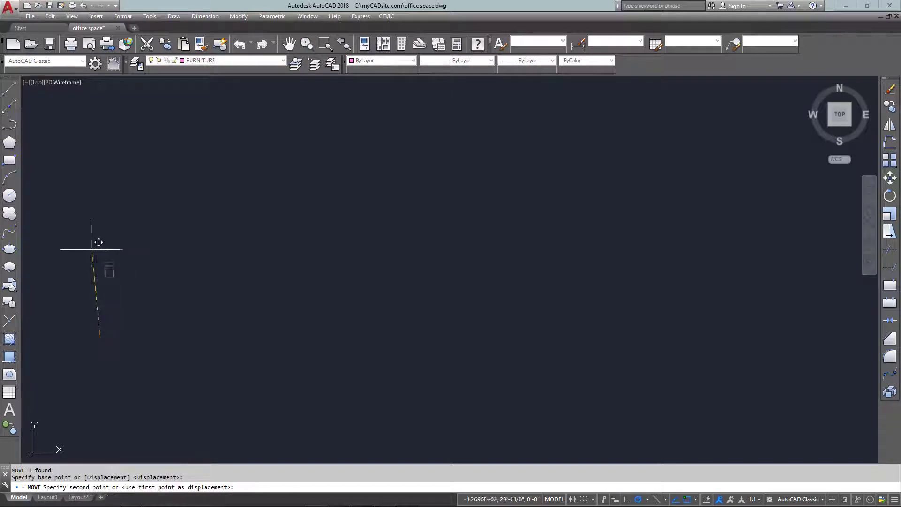
{"action": "left_click", "coordinate": [100, 171]}
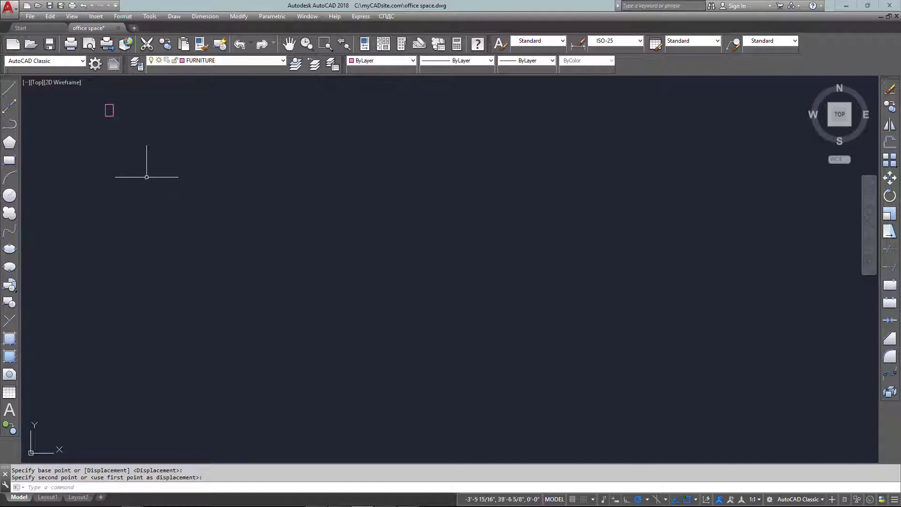
- Copy the rectangle 15' and 30' to the right, then undo those copies
{"action": "left_click", "coordinate": [128, 101]}
{"action": "left_click", "coordinate": [85, 137]}
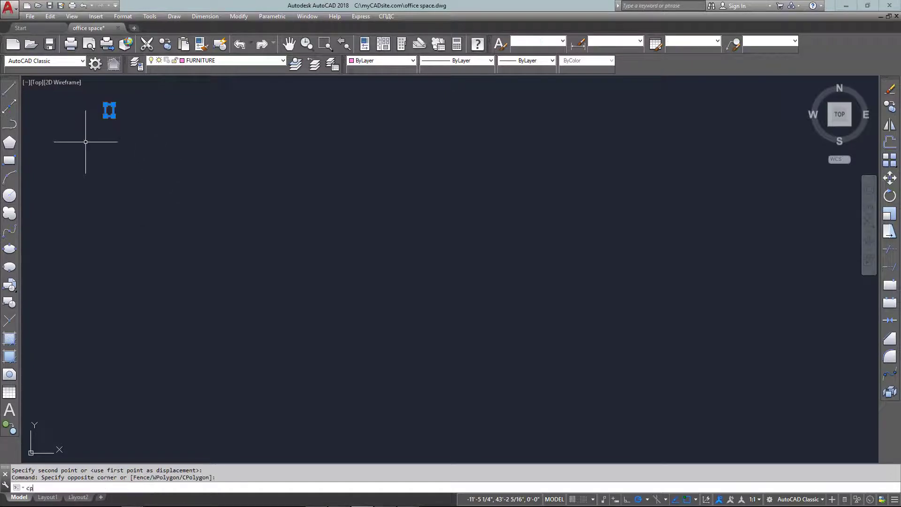
{"action": "key", "text": "Return"}
{"action": "left_click", "coordinate": [88, 141]}
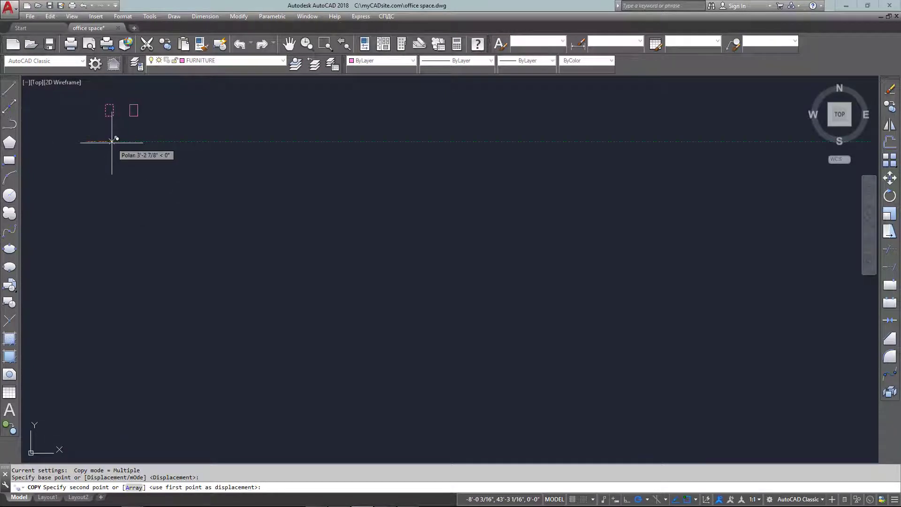
{"action": "type", "text": "15'"}
{"action": "key", "text": "Return"}
{"action": "type", "text": "30"}
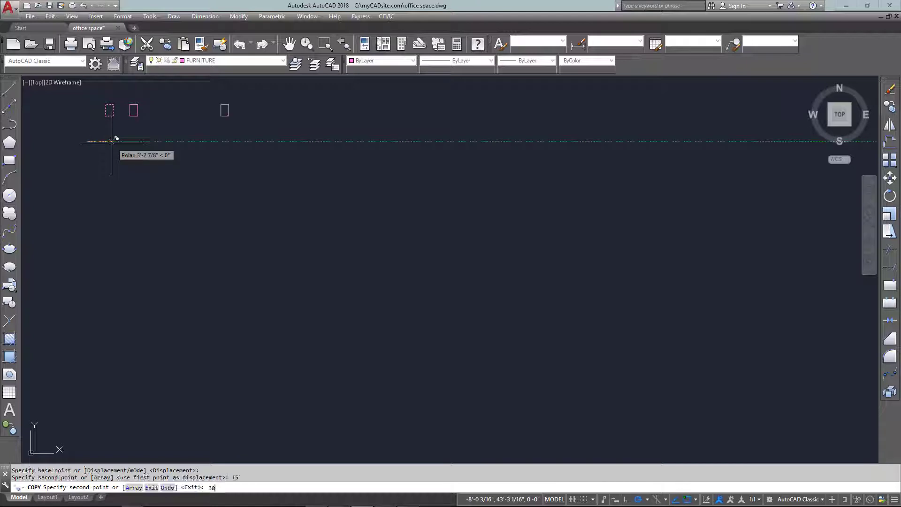
{"action": "type", "text": "'"}
{"action": "key", "text": "Return"}
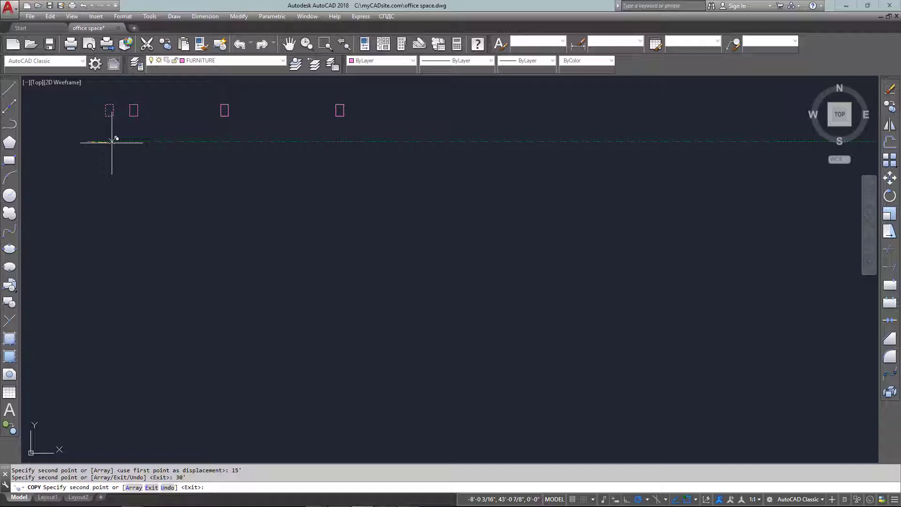
{"action": "key", "text": "ctrl+z"}
{"action": "key", "text": "ctrl+z"}
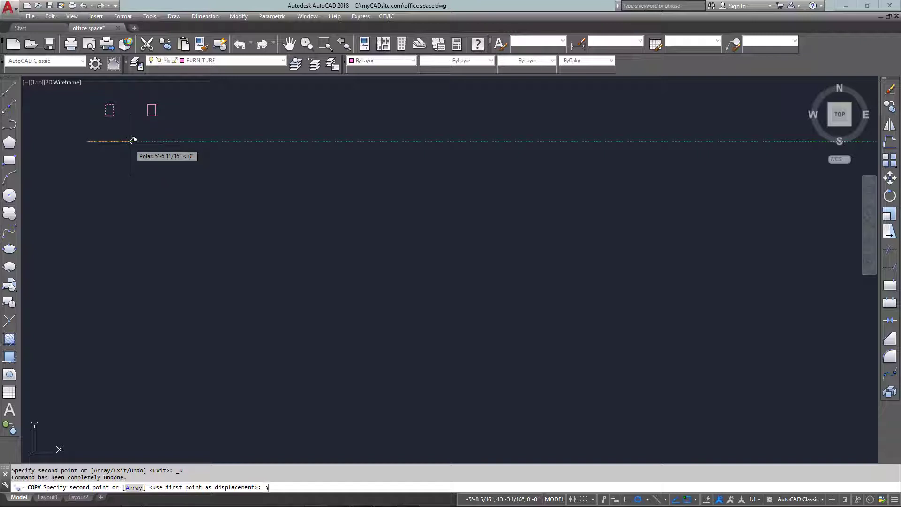
- Place copies of the post 30', 60' and 90' to the right
{"action": "type", "text": "30'"}
{"action": "key", "text": "Return"}
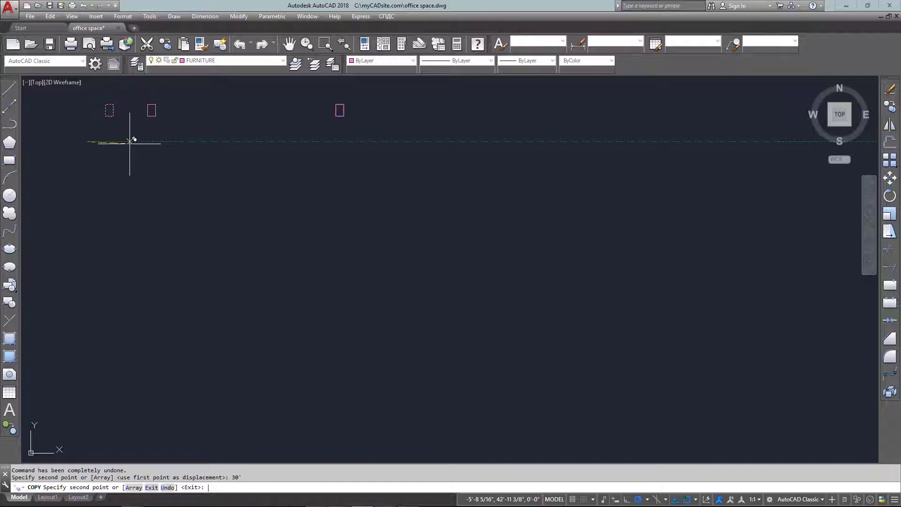
{"action": "type", "text": "60'"}
{"action": "key", "text": "Return"}
{"action": "type", "text": "9"}
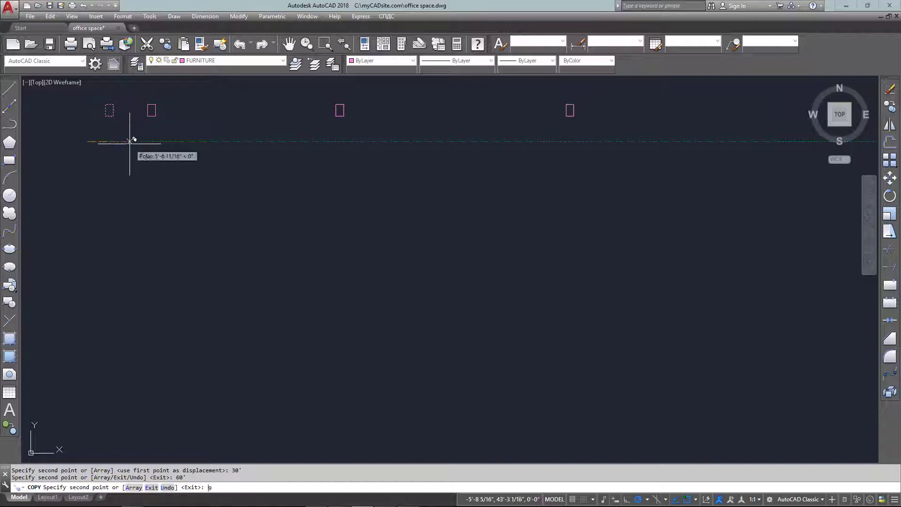
{"action": "type", "text": "0'"}
{"action": "key", "text": "Return"}
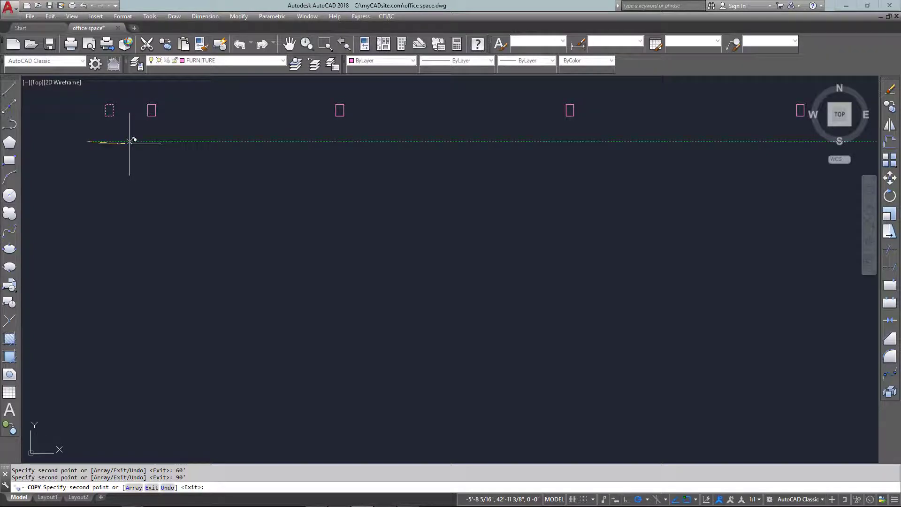
{"action": "key", "text": "Escape"}
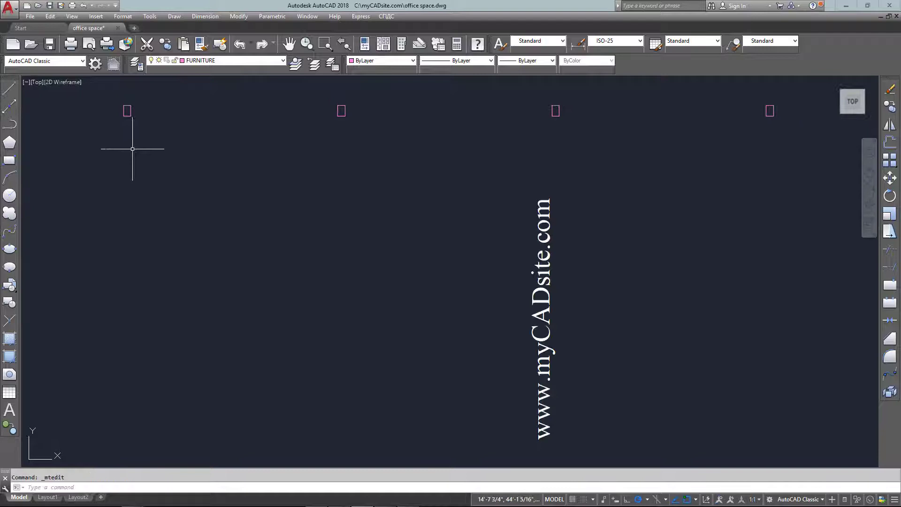
{"action": "left_click", "coordinate": [543, 281]}
{"action": "left_click", "coordinate": [497, 311]}
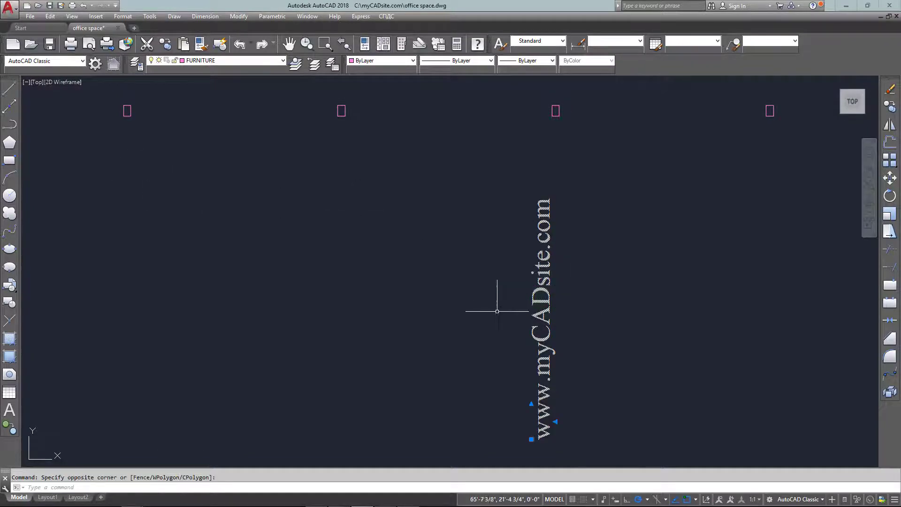
{"action": "type", "text": "ro"}
{"action": "key", "text": "Return"}
{"action": "left_click", "coordinate": [541, 427]}
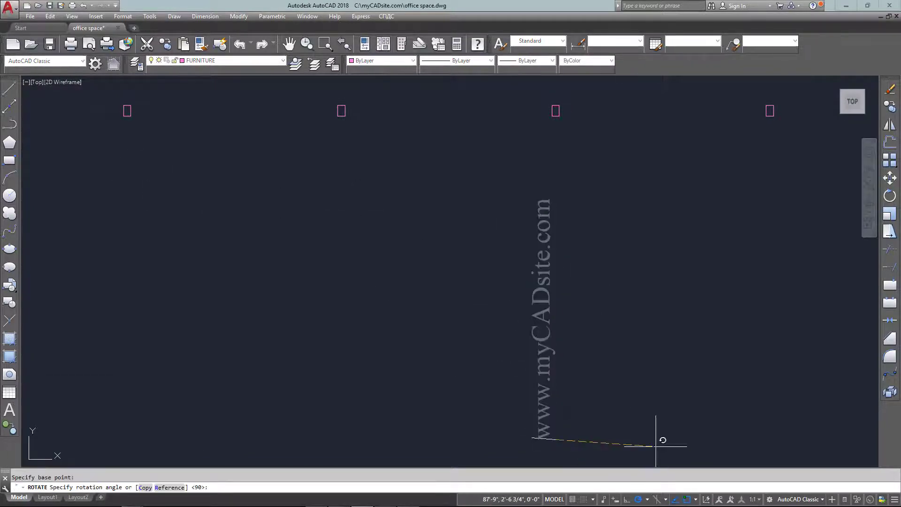
{"action": "left_click", "coordinate": [577, 430]}
- Grip-move the text up so it sits above the row of columns
{"action": "left_click", "coordinate": [555, 416]}
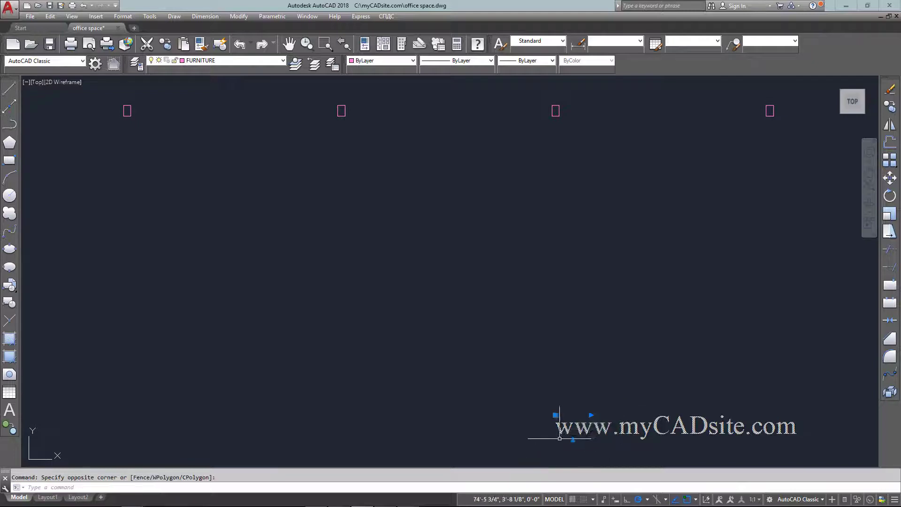
{"action": "left_click", "coordinate": [555, 415]}
{"action": "left_click", "coordinate": [280, 78]}
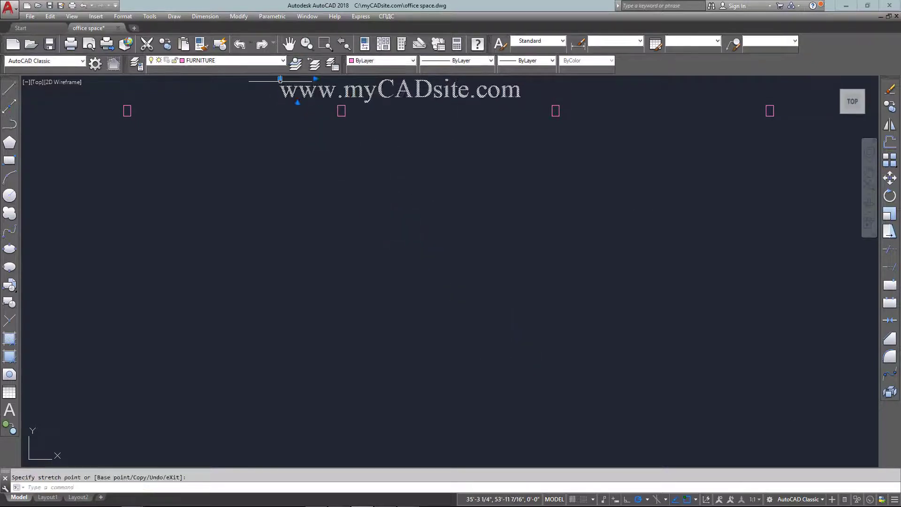
{"action": "middle_click_drag", "start_coordinate": [366, 196], "coordinate": [364, 237]}
{"action": "left_click", "coordinate": [278, 121]}
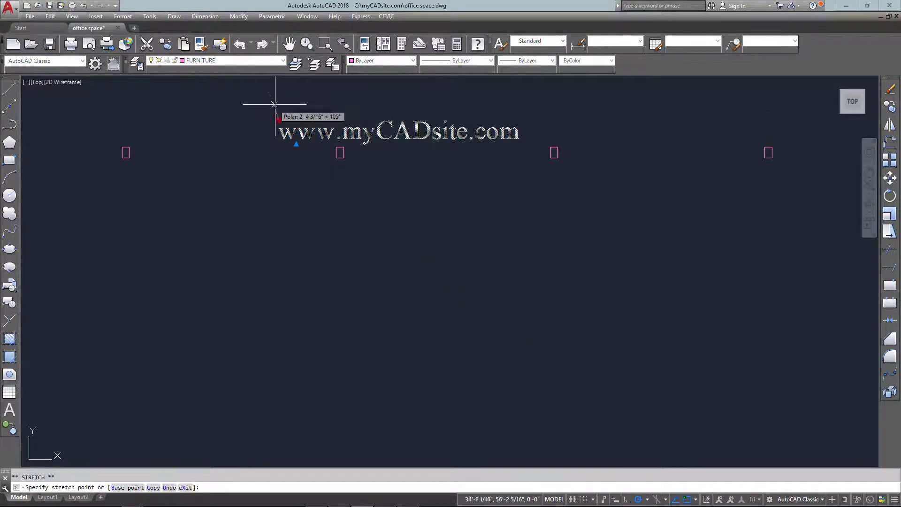
{"action": "key", "text": "Escape"}
{"action": "key", "text": "Escape"}
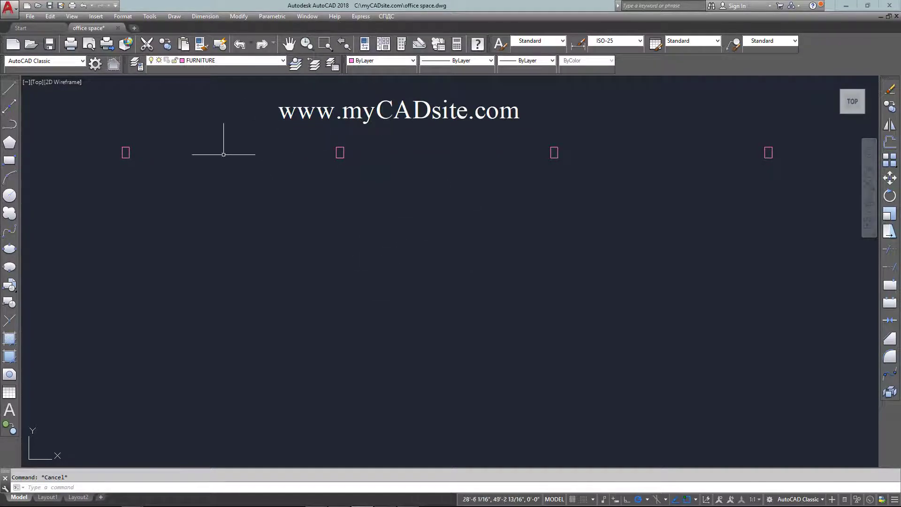
- Copy the row of four columns 19'8 downward
{"action": "left_click", "coordinate": [97, 135]}
{"action": "left_click", "coordinate": [840, 215]}
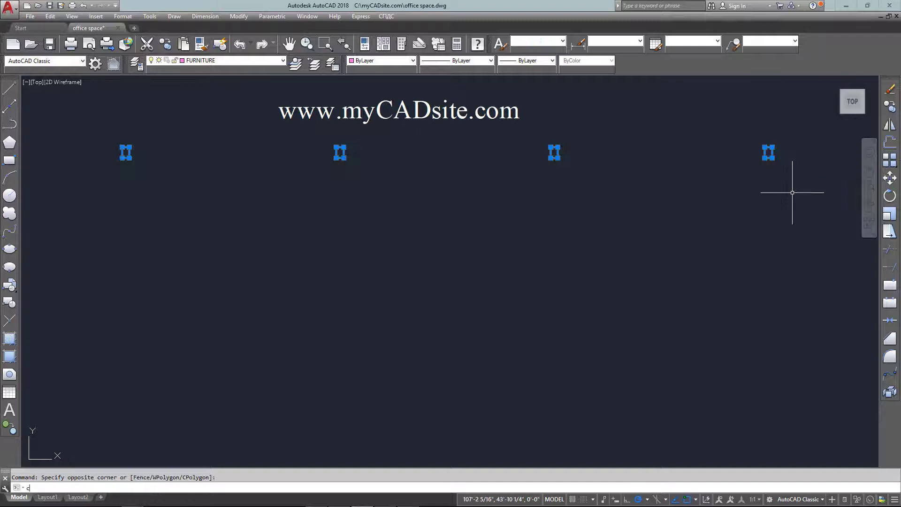
{"action": "type", "text": "o"}
{"action": "key", "text": "Return"}
{"action": "left_click", "coordinate": [685, 183]}
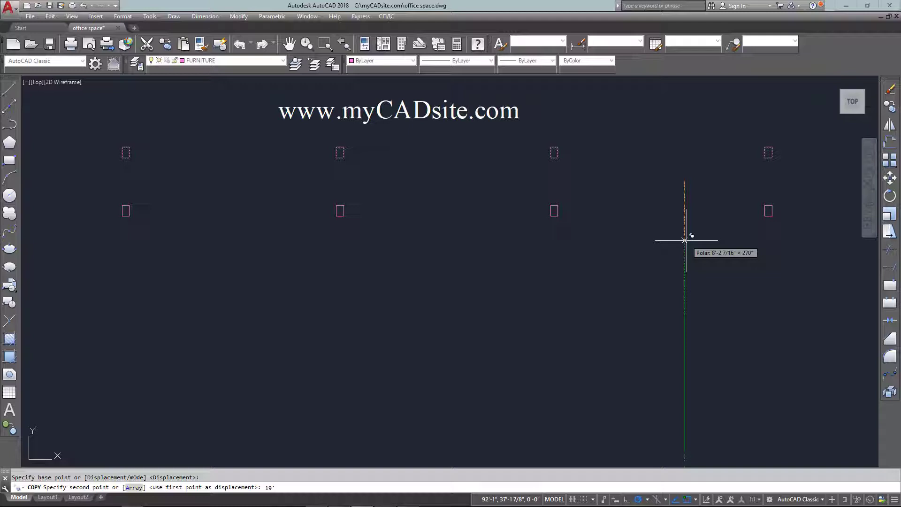
{"action": "type", "text": "19'8"}
{"action": "key", "text": "Return"}
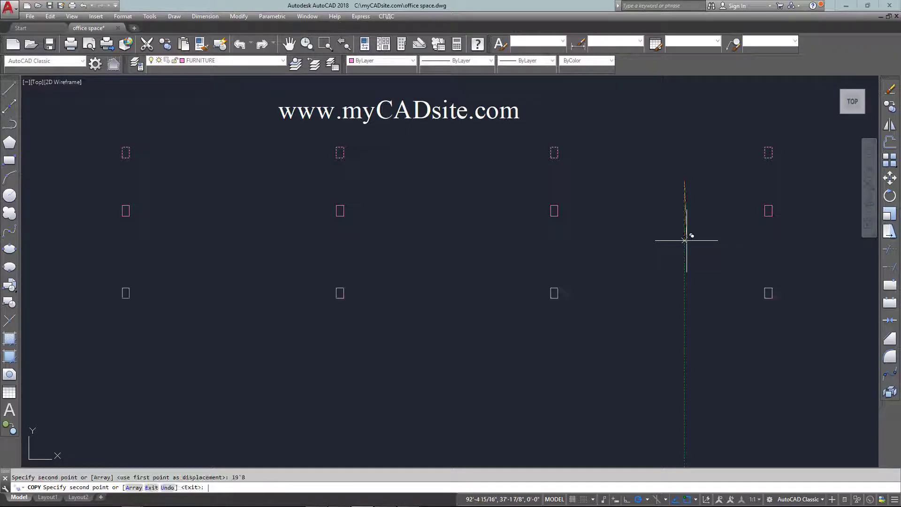
{"action": "key", "text": "Escape"}
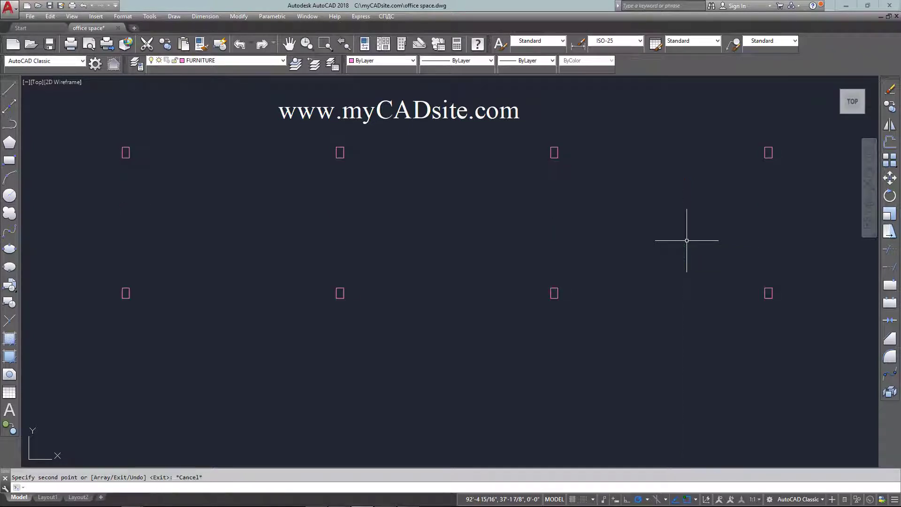
- Start copying the lower column row 25'4 down, then cancel the copy
{"action": "left_click", "coordinate": [86, 268]}
{"action": "left_click", "coordinate": [814, 344]}
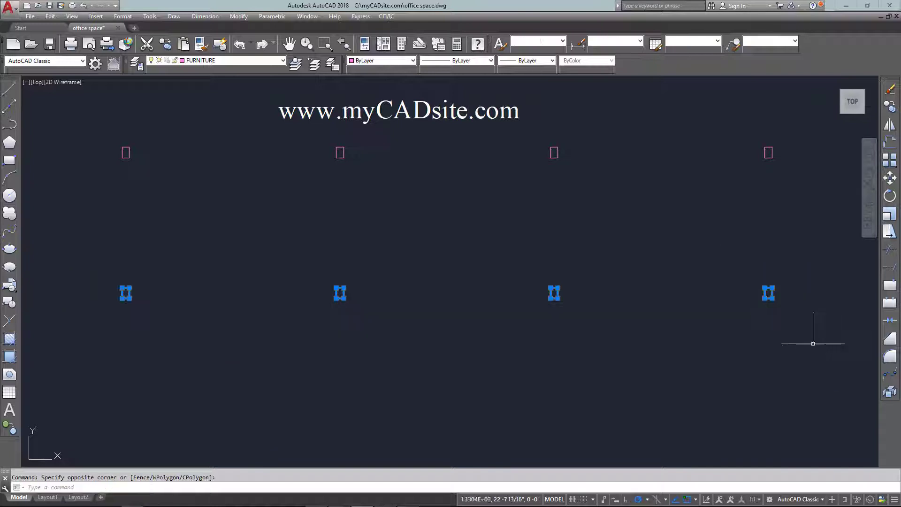
{"action": "type", "text": "co"}
{"action": "key", "text": "Return"}
{"action": "left_click", "coordinate": [709, 330]}
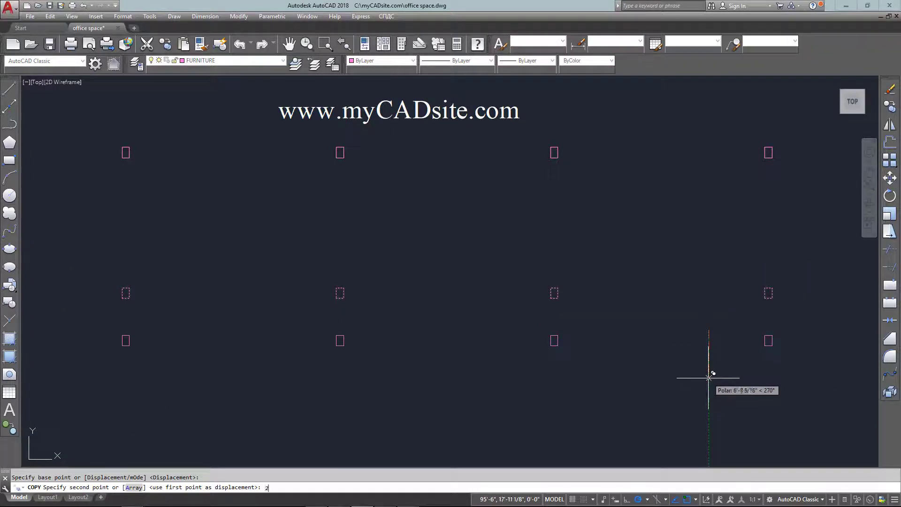
{"action": "type", "text": "25'4"}
{"action": "key", "text": "Escape"}
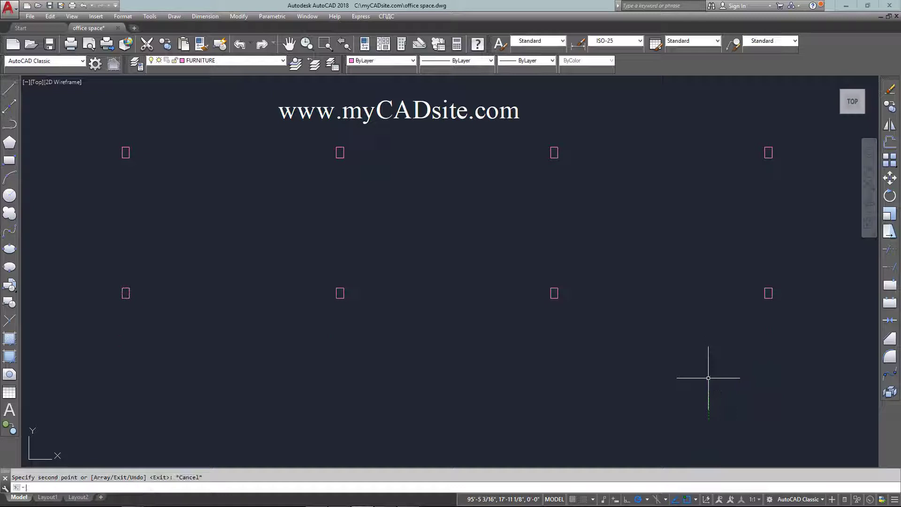
{"action": "scroll", "coordinate": [540, 364], "scroll_direction": "down", "scroll_amount": 2}
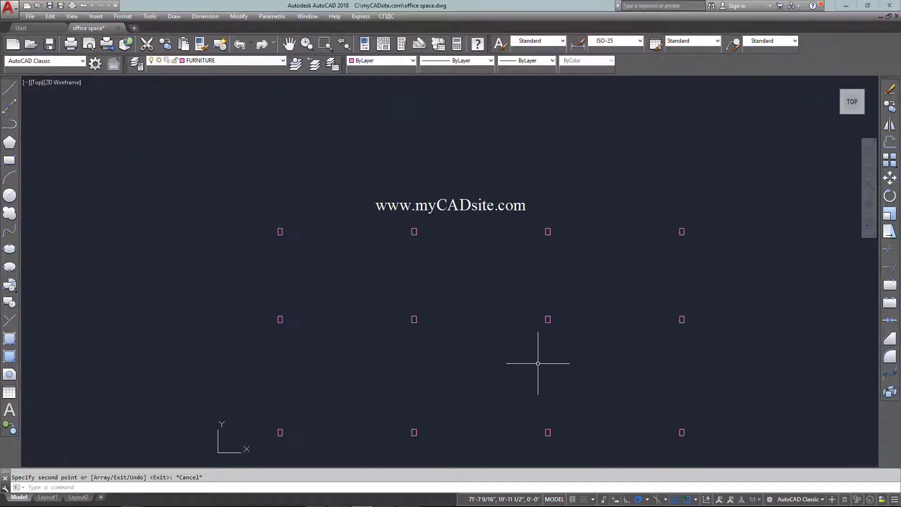
{"action": "middle_click_drag", "start_coordinate": [538, 350], "coordinate": [520, 239]}
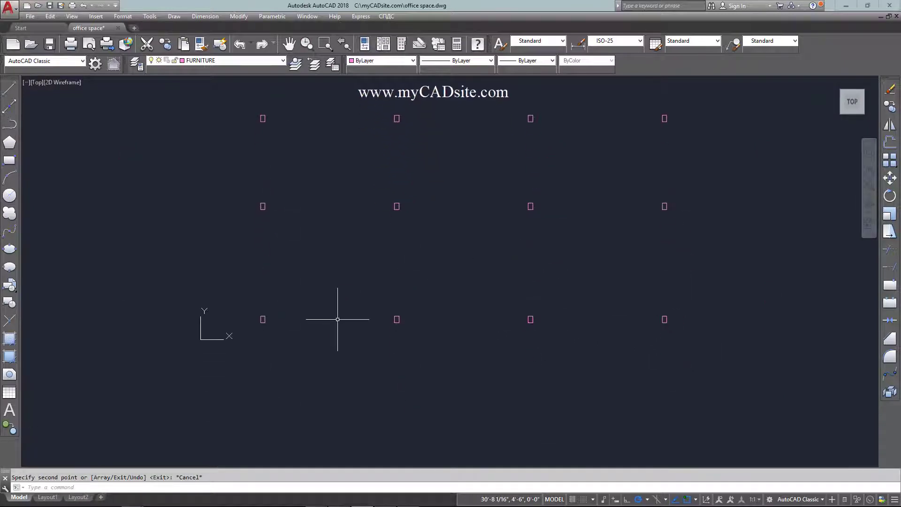
- Copy the bottom row of columns 20' further down
{"action": "left_click", "coordinate": [255, 311]}
{"action": "left_click", "coordinate": [671, 349]}
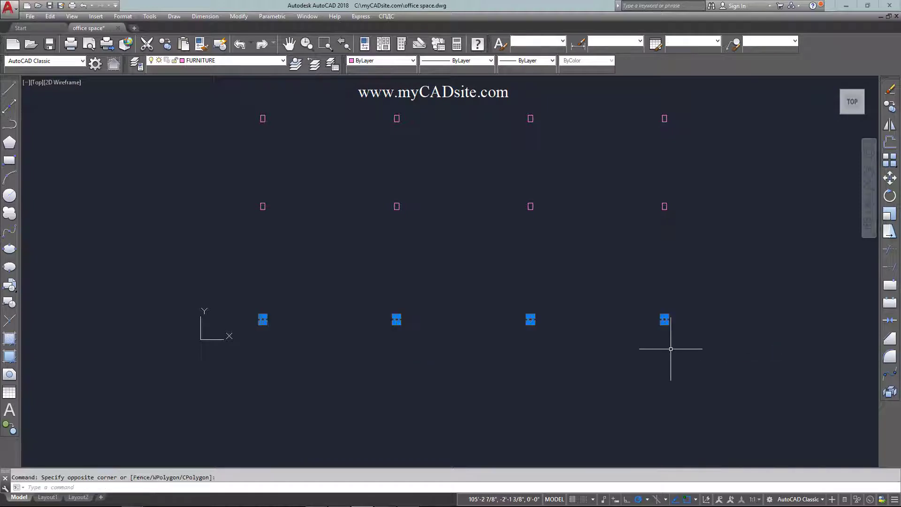
{"action": "type", "text": "co"}
{"action": "key", "text": "Return"}
{"action": "left_click", "coordinate": [719, 280]}
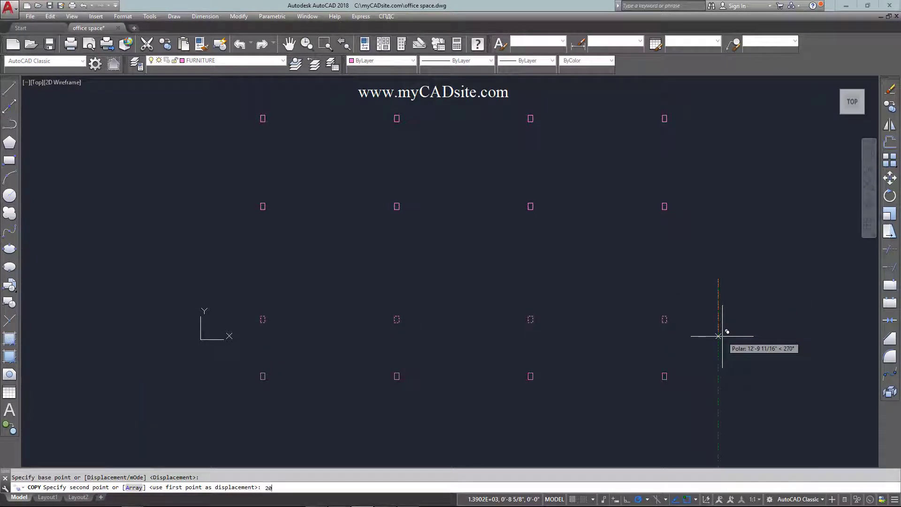
{"action": "type", "text": "20'"}
{"action": "key", "text": "Return"}
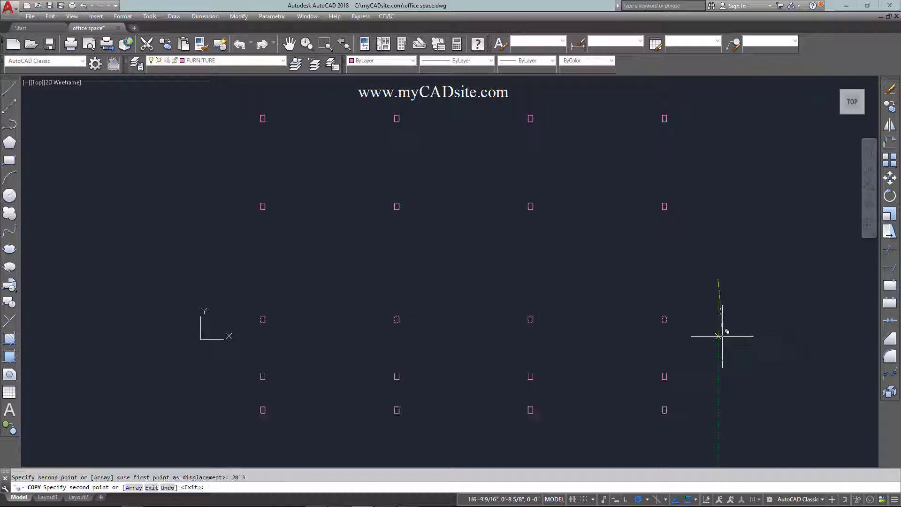
{"action": "key", "text": "Escape"}
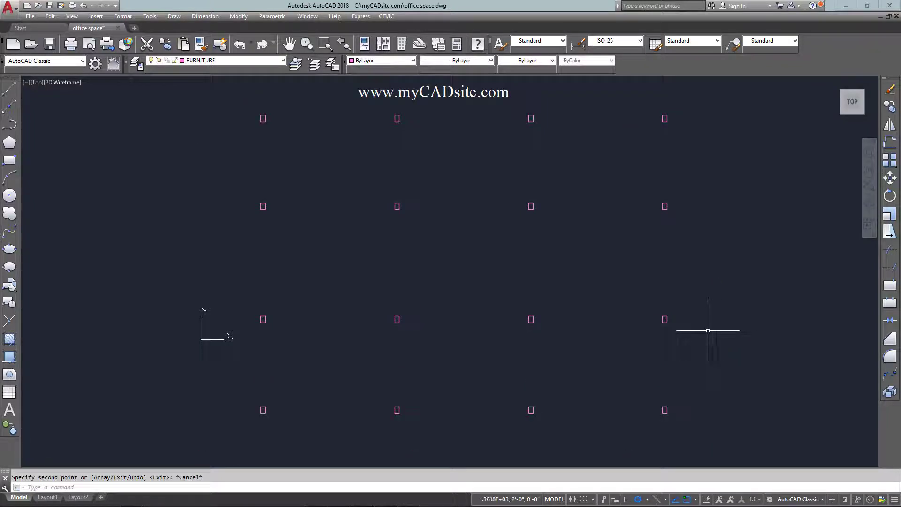
- Zoom to extents to show the whole column grid
{"action": "type", "text": "z"}
{"action": "key", "text": "Return"}
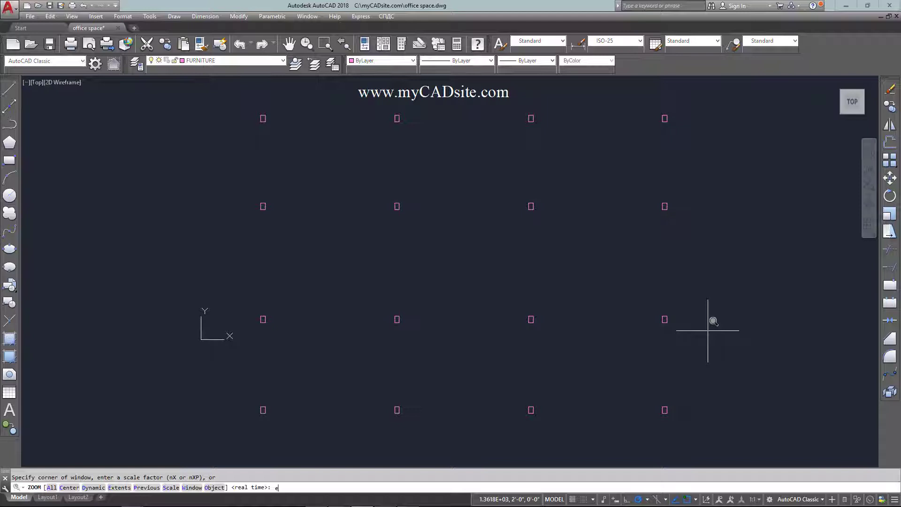
{"action": "type", "text": "e"}
{"action": "key", "text": "Return"}
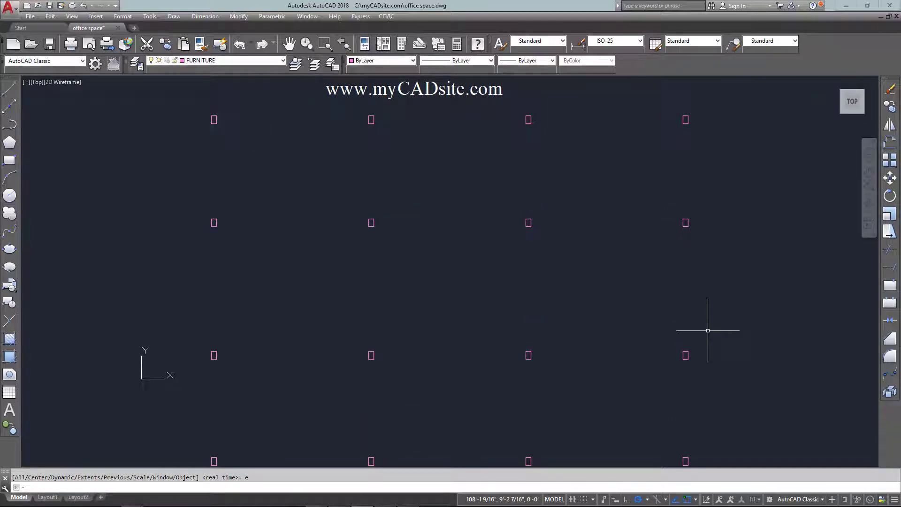
{"action": "key", "text": "Escape"}
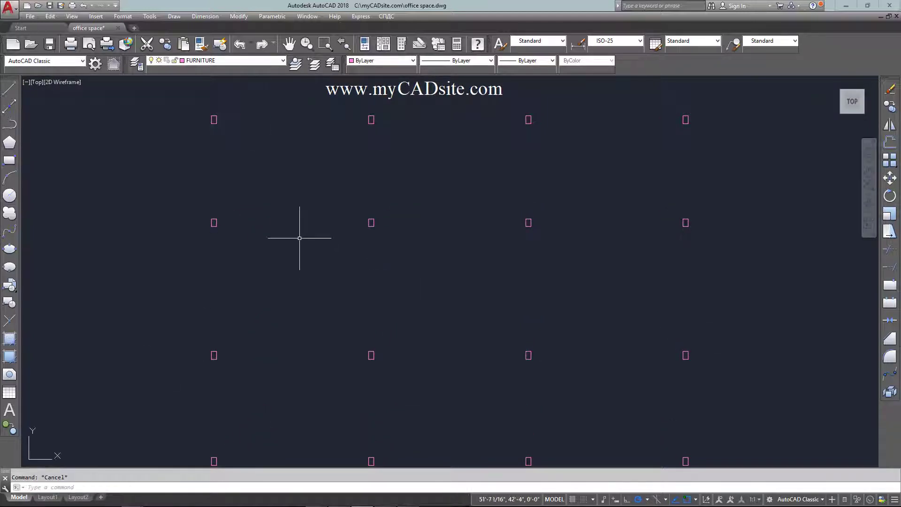
- Draw a trial line between the first two top columns, then undo it
{"action": "type", "text": "l"}
{"action": "key", "text": "Return"}
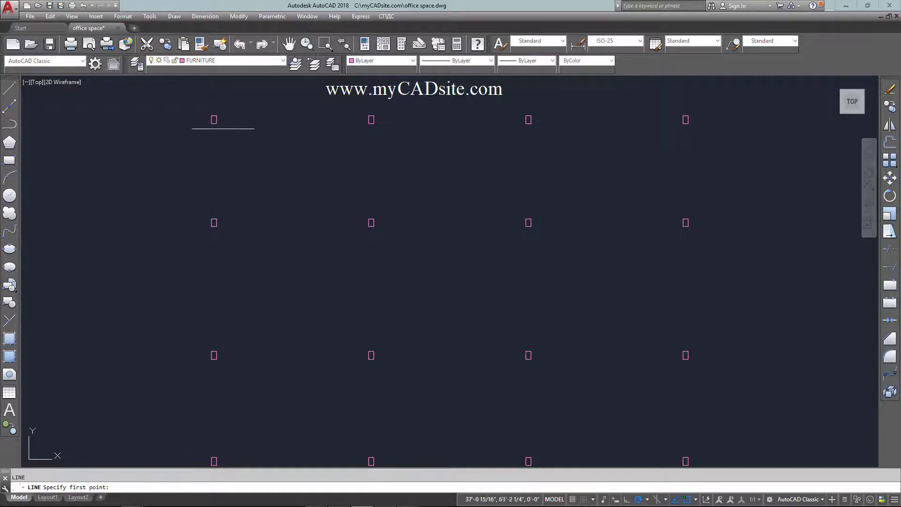
{"action": "left_click", "coordinate": [216, 123]}
{"action": "left_click", "coordinate": [370, 123]}
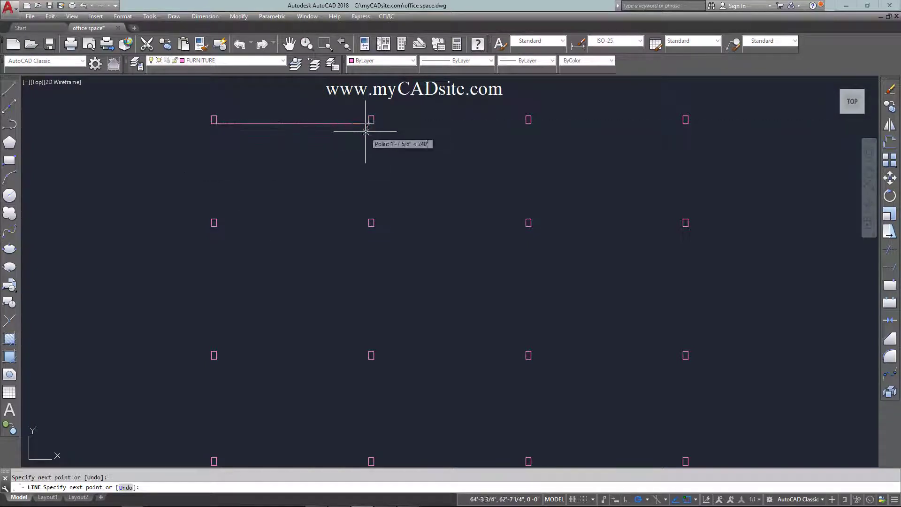
{"action": "key", "text": "ctrl+z"}
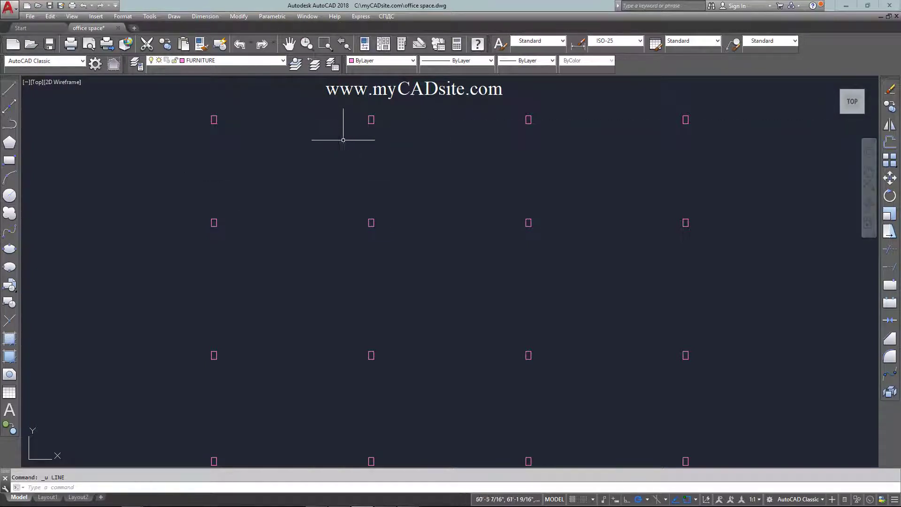
- Put all 16 column rectangles on the COLUMNS layer and zoom onto the upper two rows
{"action": "scroll", "coordinate": [199, 103], "scroll_direction": "down", "scroll_amount": 2}
{"action": "left_click", "coordinate": [193, 100]}
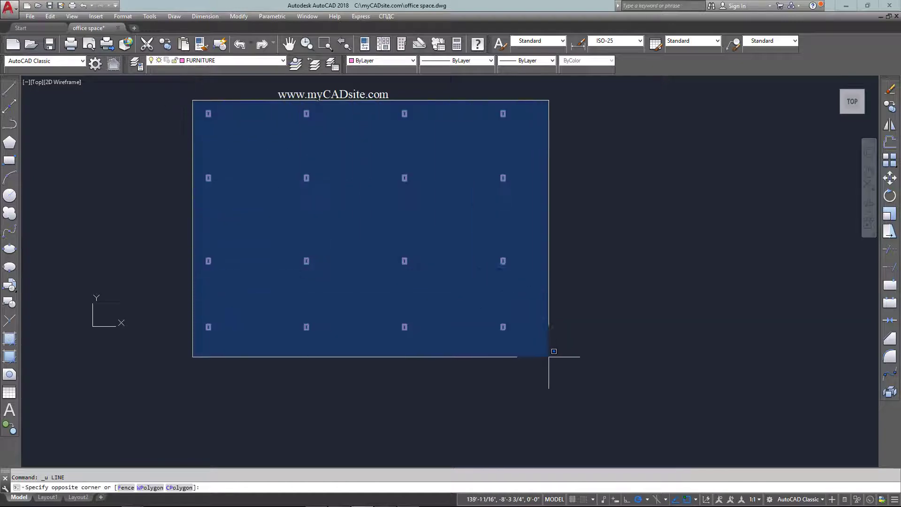
{"action": "left_click", "coordinate": [548, 359]}
{"action": "left_click", "coordinate": [263, 60]}
{"action": "left_click", "coordinate": [201, 76]}
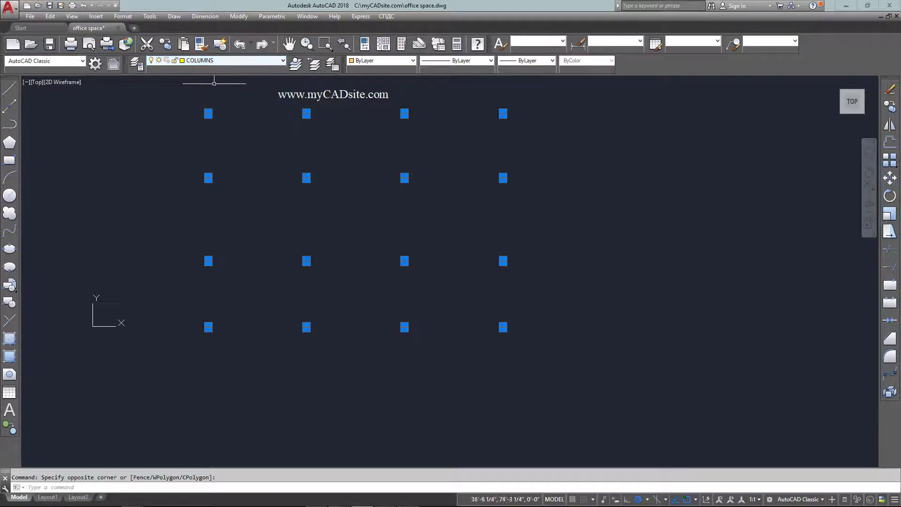
{"action": "scroll", "coordinate": [228, 100], "scroll_direction": "up", "scroll_amount": 2}
{"action": "key", "text": "Escape"}
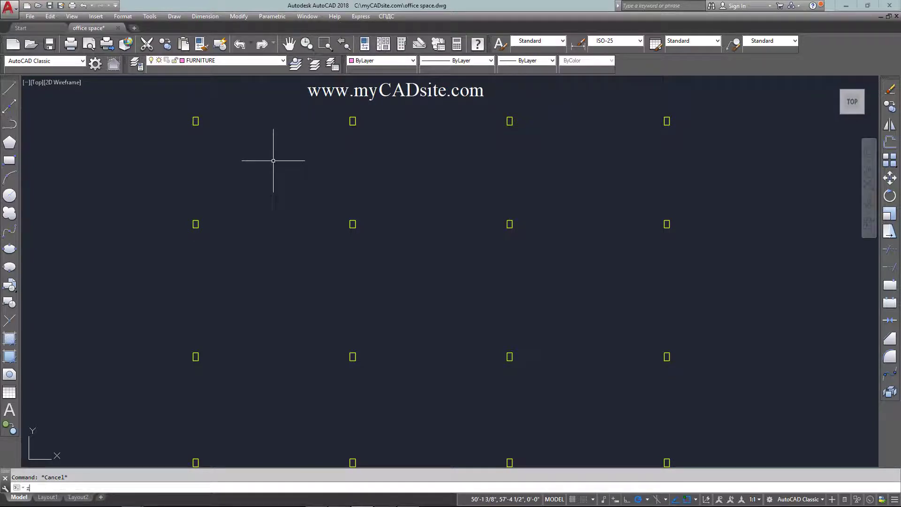
{"action": "type", "text": "z"}
{"action": "key", "text": "Return"}
{"action": "left_click", "coordinate": [140, 90]}
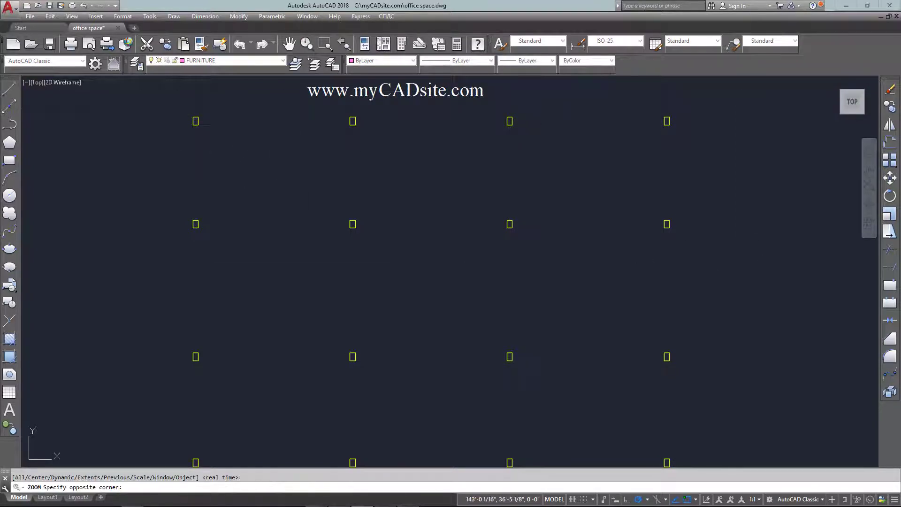
{"action": "left_click", "coordinate": [761, 272]}
- Draw wall lines corner to corner across the top row, first to fourth column
{"action": "type", "text": "l"}
{"action": "key", "text": "Return"}
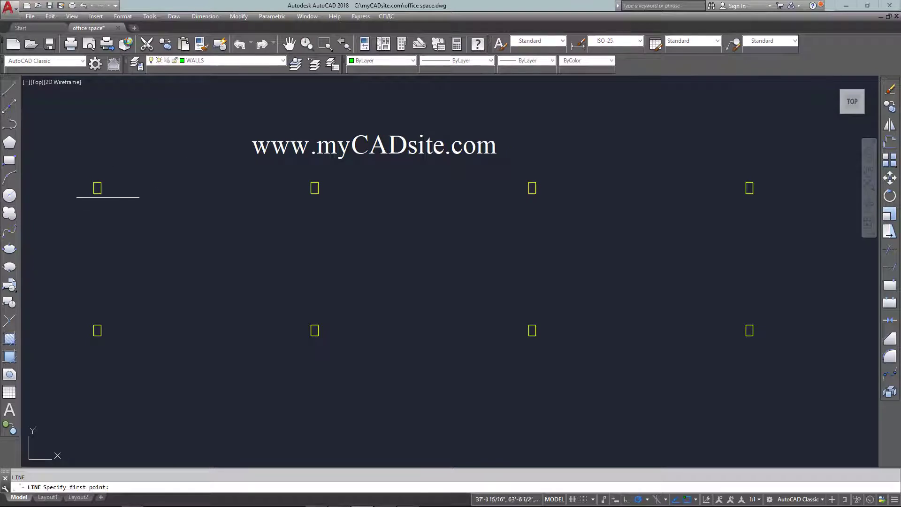
{"action": "left_click", "coordinate": [101, 193]}
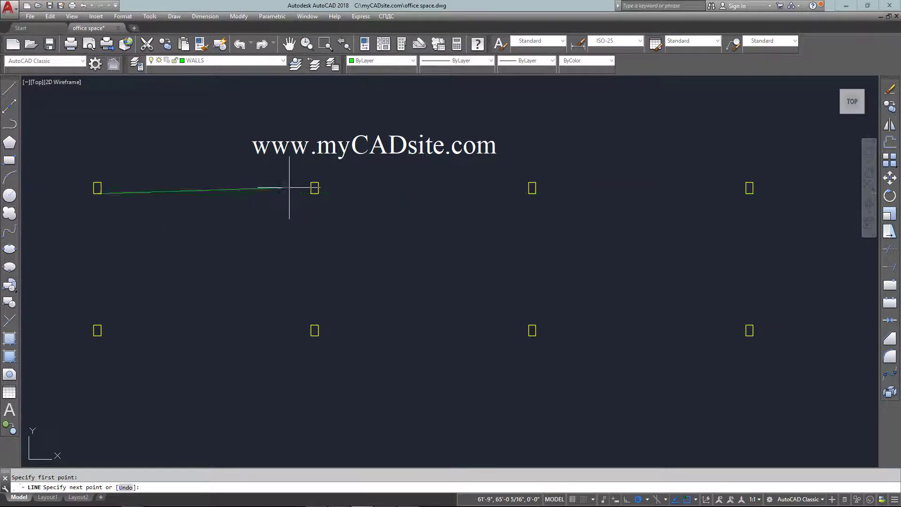
{"action": "left_click", "coordinate": [315, 193]}
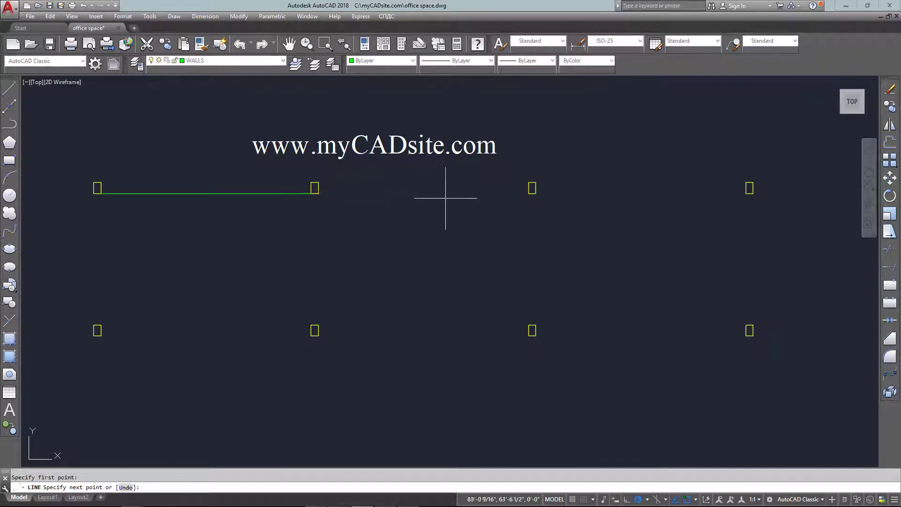
{"action": "left_click", "coordinate": [532, 193]}
{"action": "key", "text": "Return"}
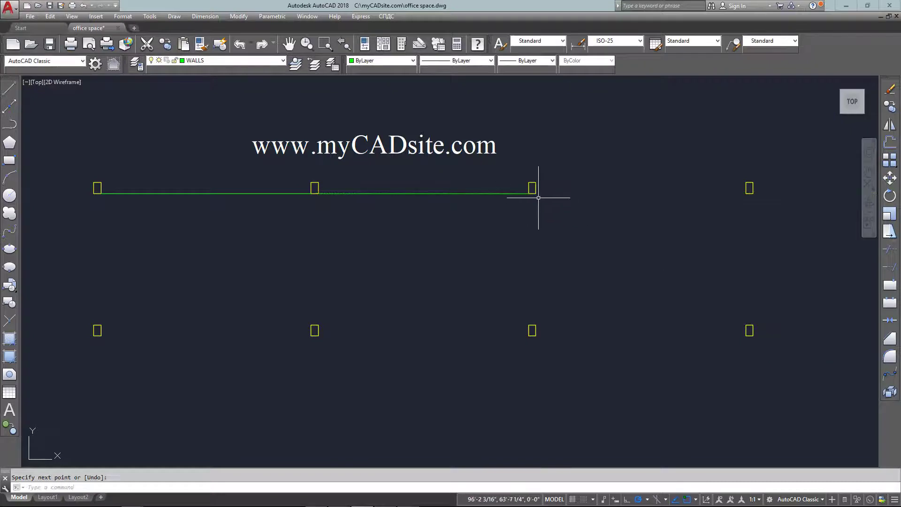
{"action": "key", "text": "Return"}
{"action": "left_click", "coordinate": [532, 193]}
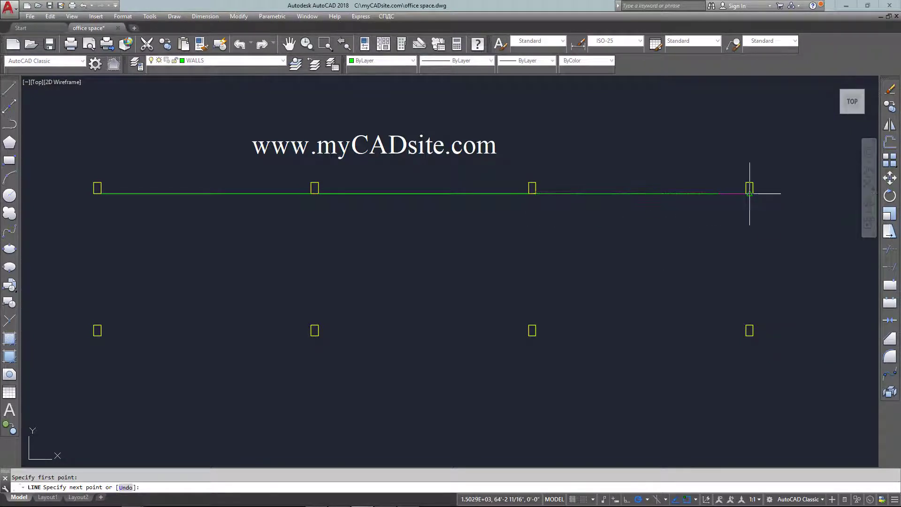
{"action": "left_click", "coordinate": [750, 193]}
{"action": "key", "text": "Return"}
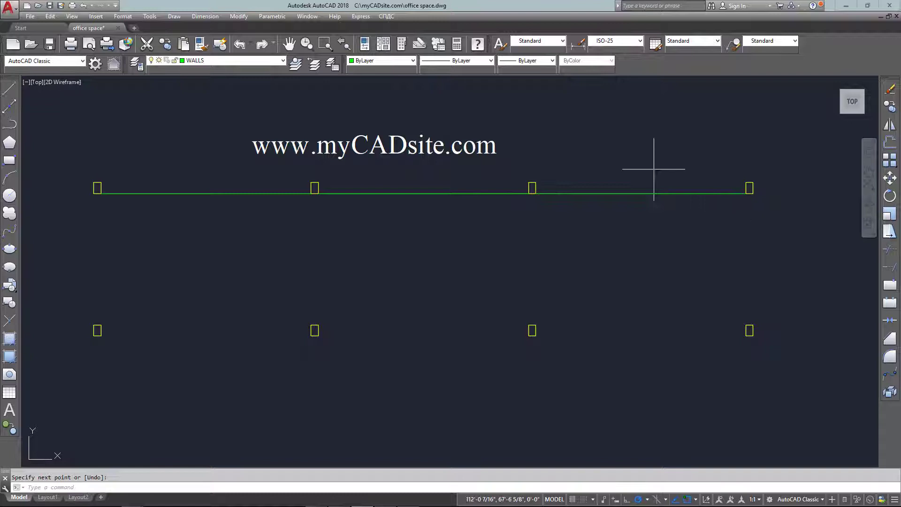
- Move the three top wall segments 3 units upward
{"action": "left_click", "coordinate": [610, 193]}
{"action": "left_click", "coordinate": [442, 193]}
{"action": "left_click", "coordinate": [233, 185]}
{"action": "left_click", "coordinate": [185, 232]}
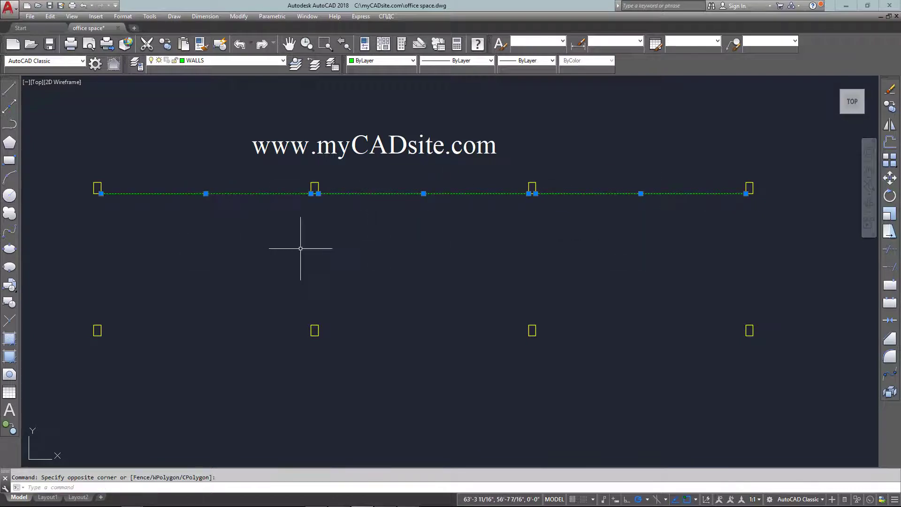
{"action": "type", "text": "m"}
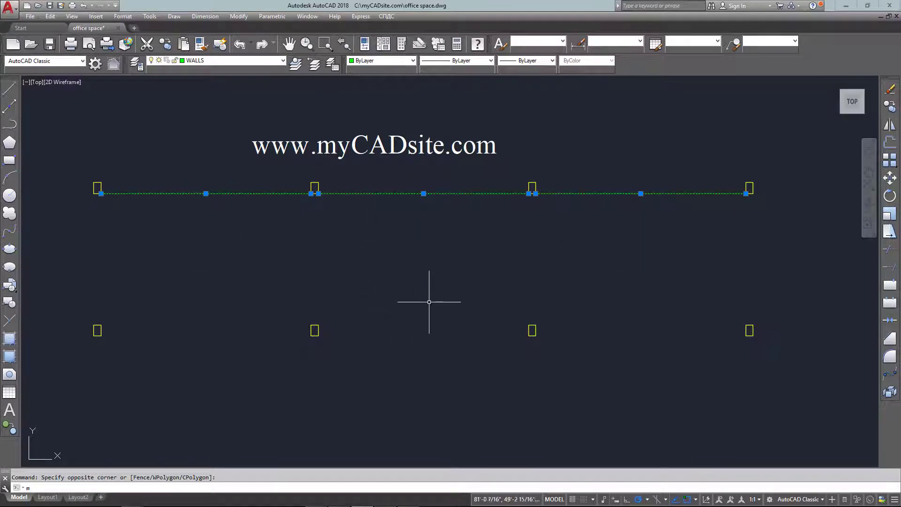
{"action": "key", "text": "Return"}
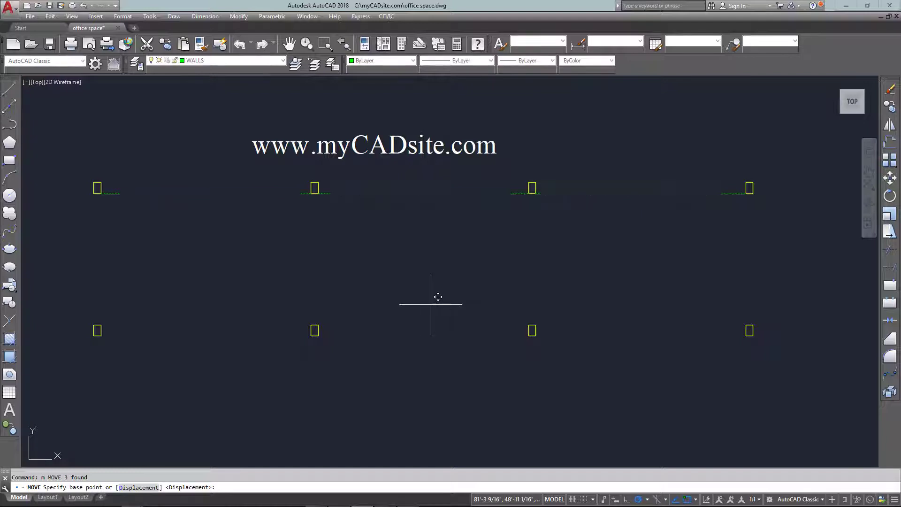
{"action": "left_click", "coordinate": [430, 302]}
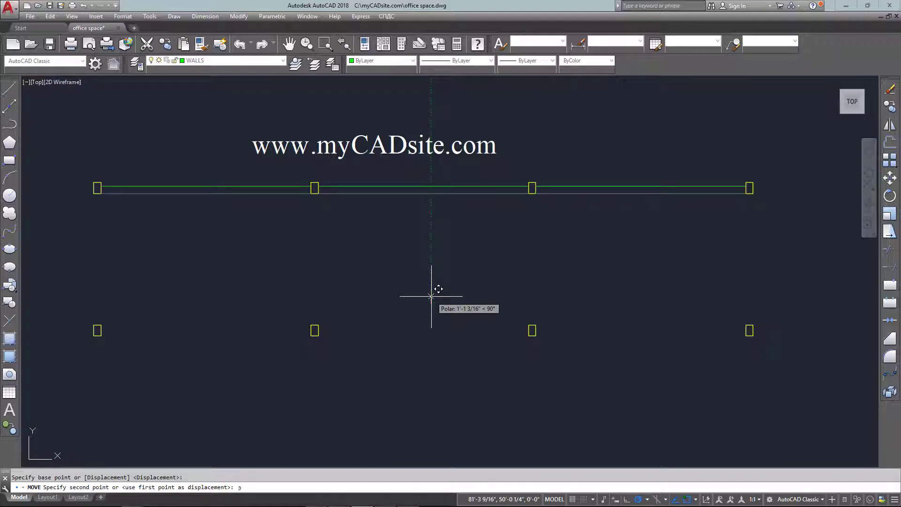
{"action": "key", "text": "Return"}
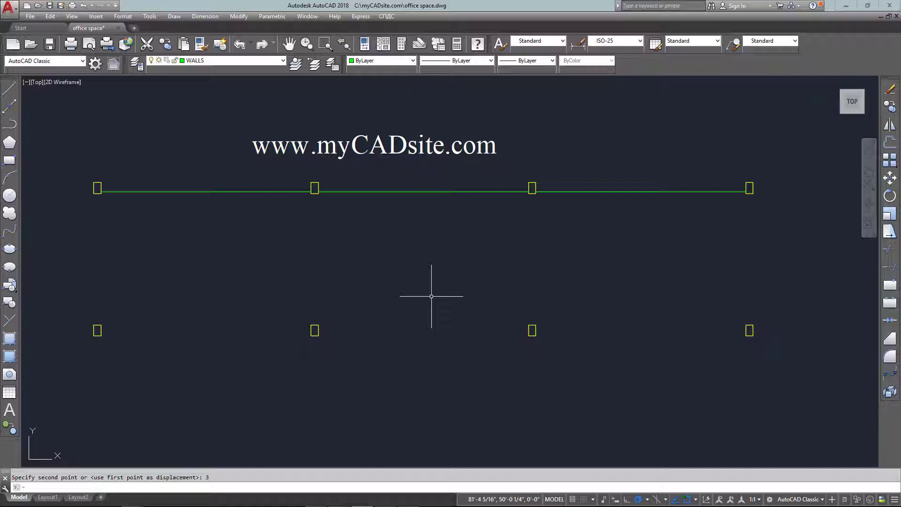
- Offset the right, middle and left top wall segments 6 units upward
{"action": "key", "text": "Return"}
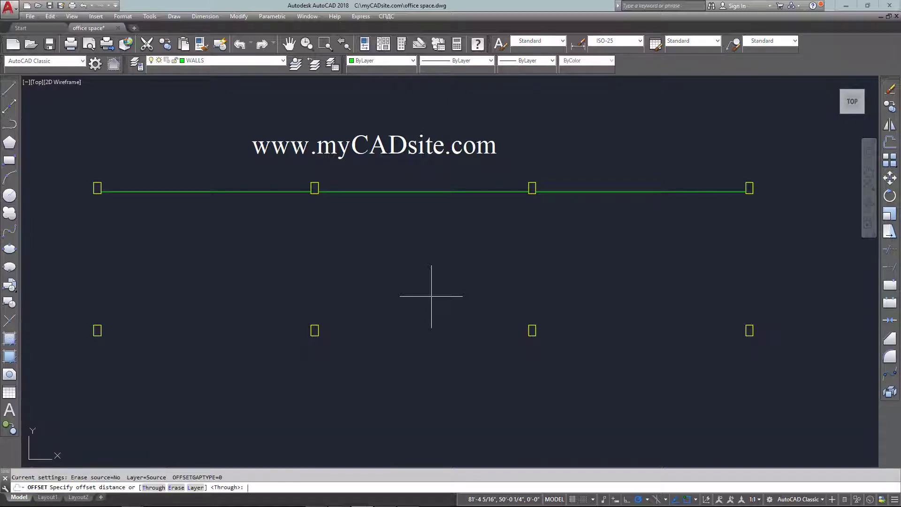
{"action": "type", "text": "6"}
{"action": "key", "text": "Return"}
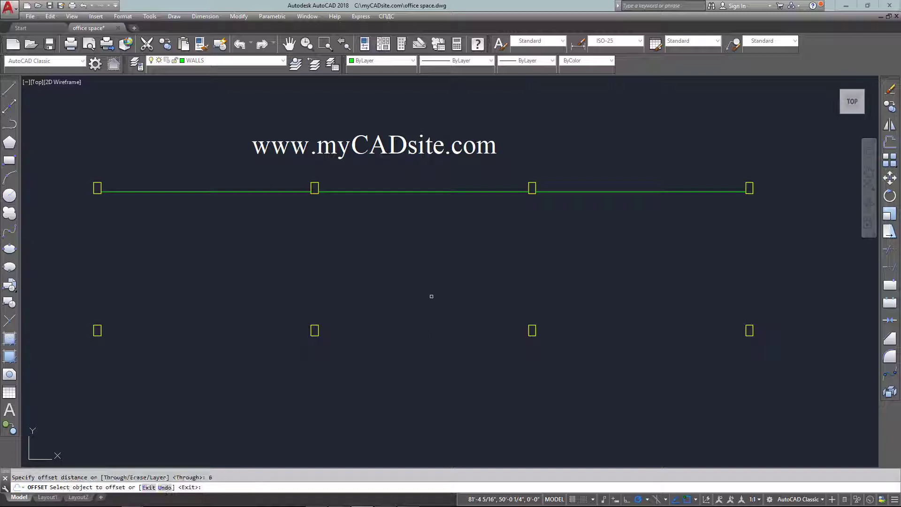
{"action": "left_click", "coordinate": [596, 193]}
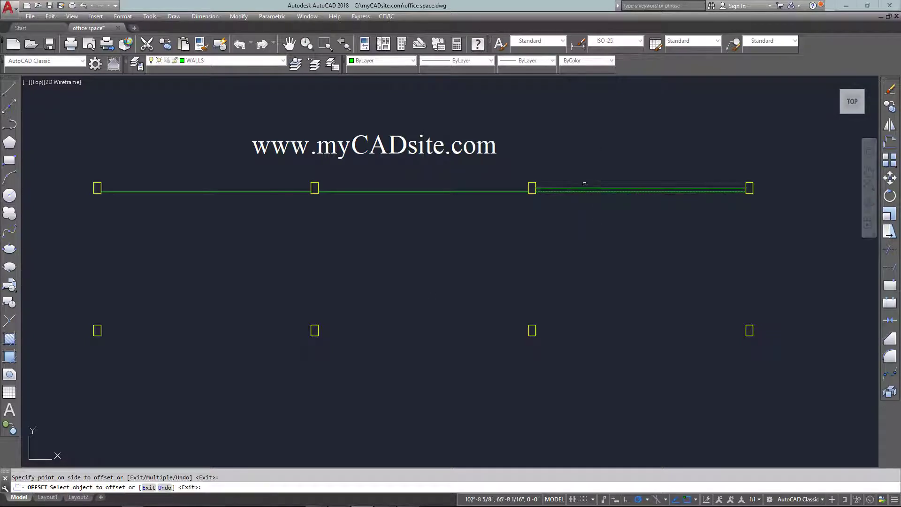
{"action": "left_click", "coordinate": [497, 191]}
{"action": "left_click", "coordinate": [489, 175]}
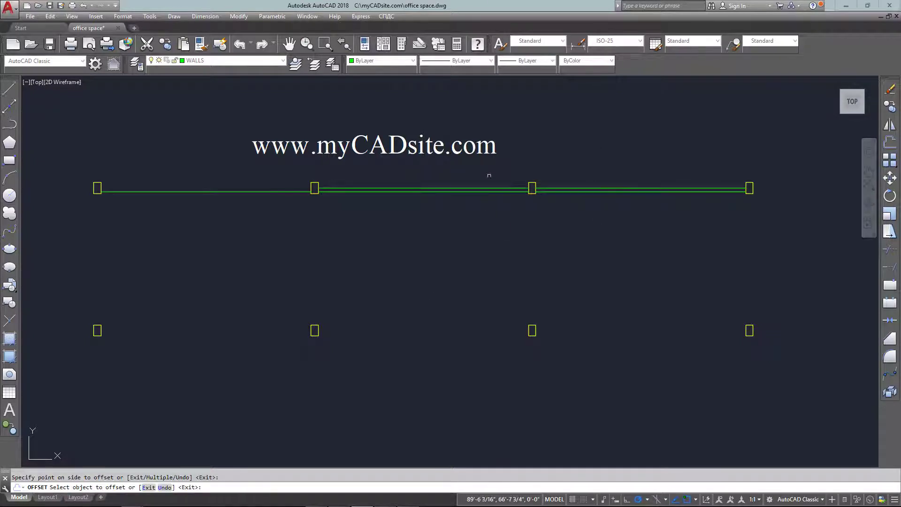
{"action": "left_click", "coordinate": [288, 188]}
{"action": "left_click", "coordinate": [285, 178]}
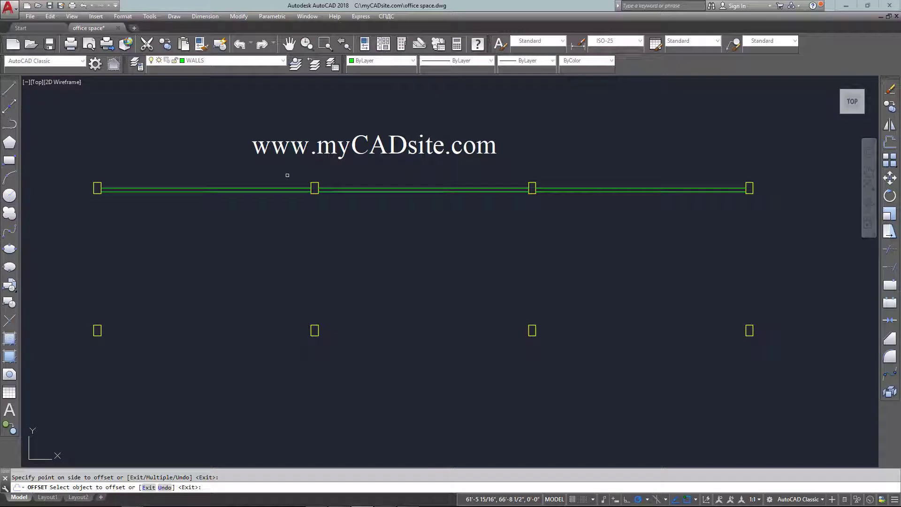
{"action": "key", "text": "Escape"}
{"action": "scroll", "coordinate": [287, 175], "scroll_direction": "down", "scroll_amount": 2}
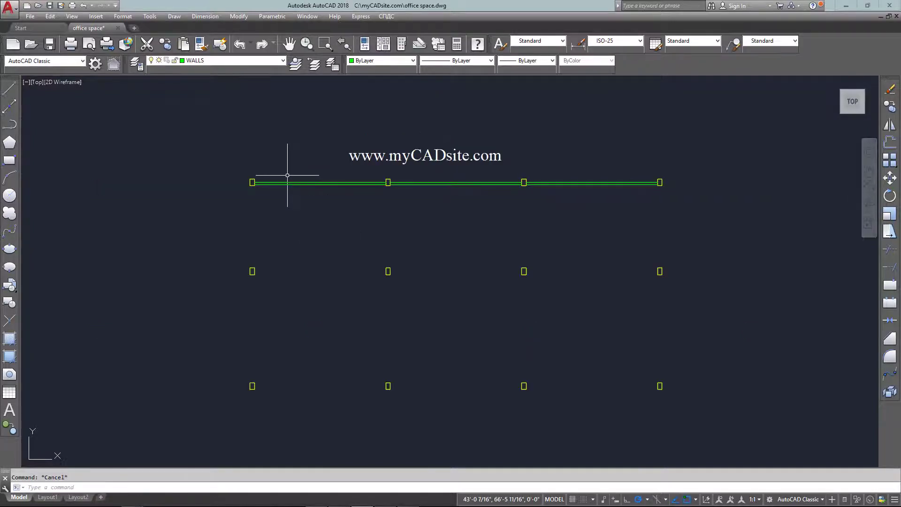
- Use MATCHPROP to give the pink bottom-row columns a yellow column's properties
{"action": "type", "text": "zo"}
{"action": "key", "text": "Return"}
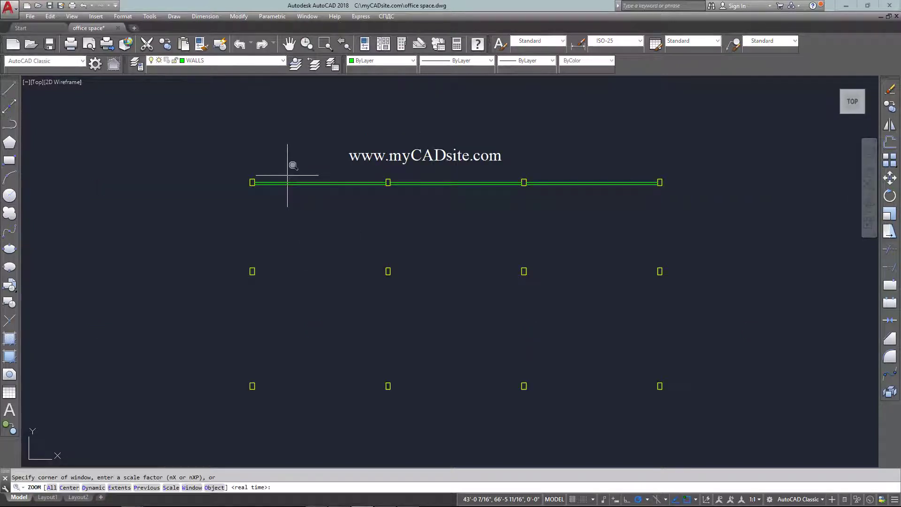
{"action": "left_click", "coordinate": [246, 166]}
{"action": "left_click", "coordinate": [321, 208]}
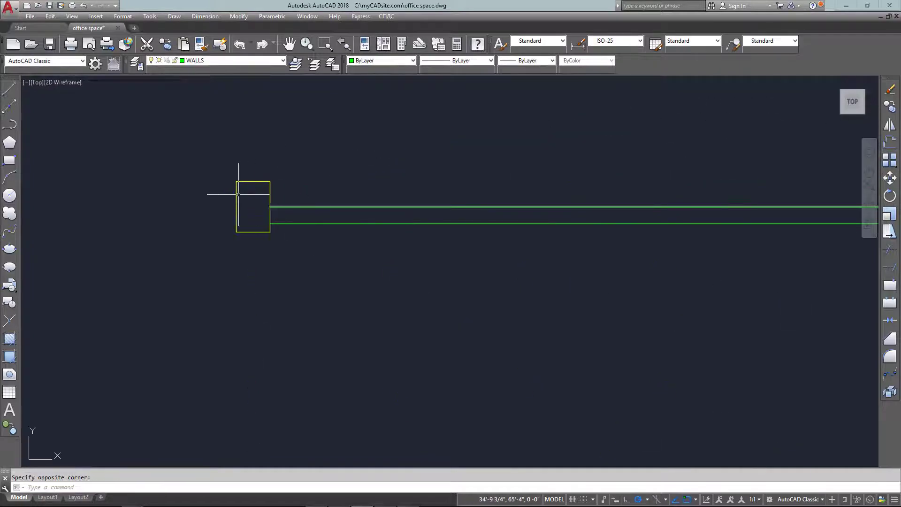
{"action": "scroll", "coordinate": [216, 178], "scroll_direction": "down", "scroll_amount": 10}
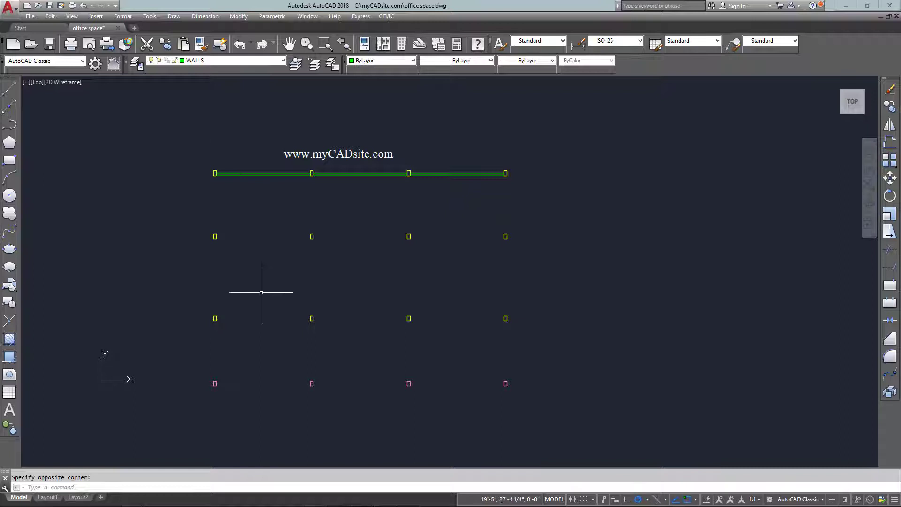
{"action": "type", "text": "m"}
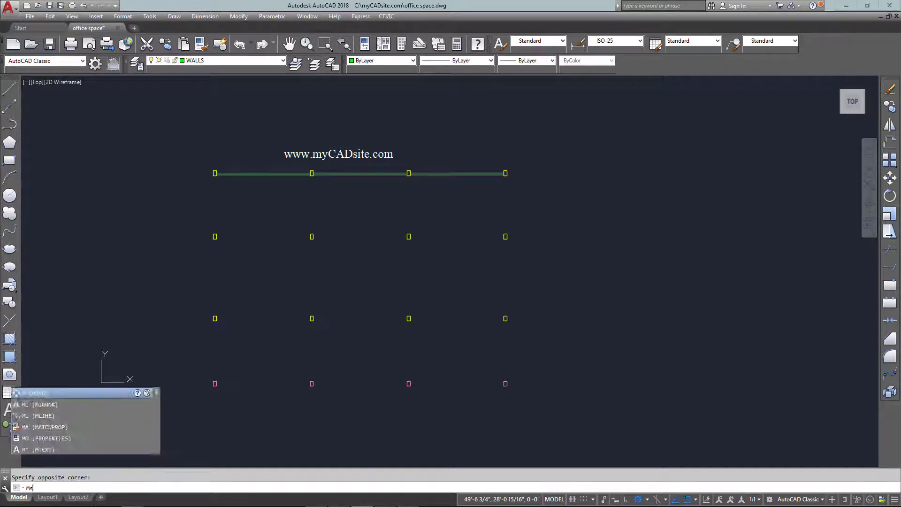
{"action": "type", "text": "a"}
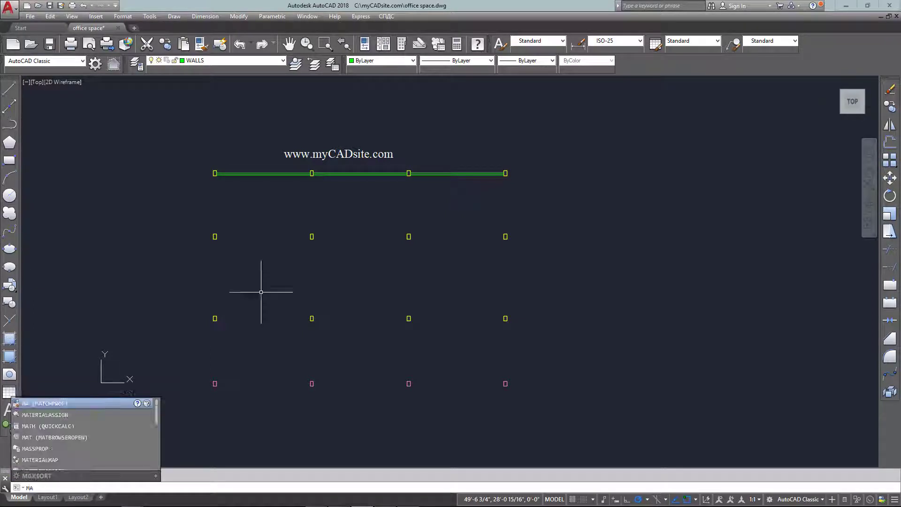
{"action": "key", "text": "Return"}
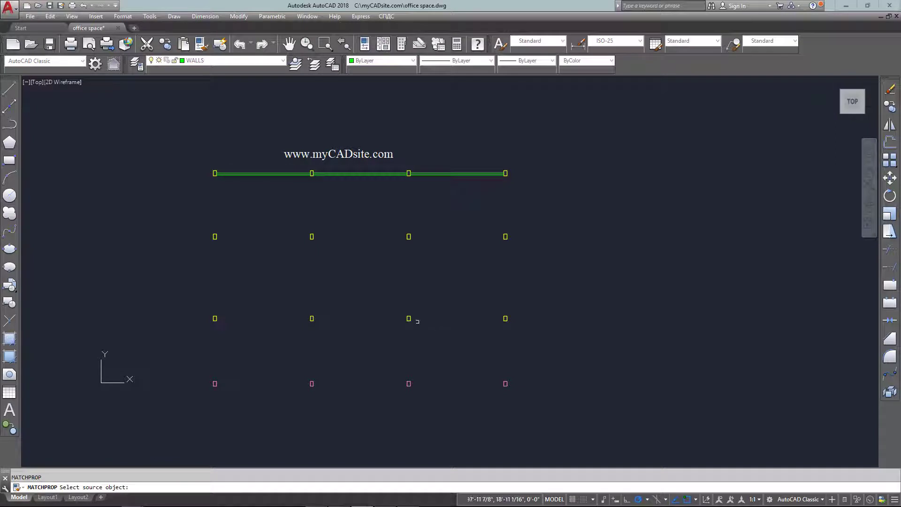
{"action": "left_click", "coordinate": [409, 318]}
{"action": "left_click", "coordinate": [566, 363]}
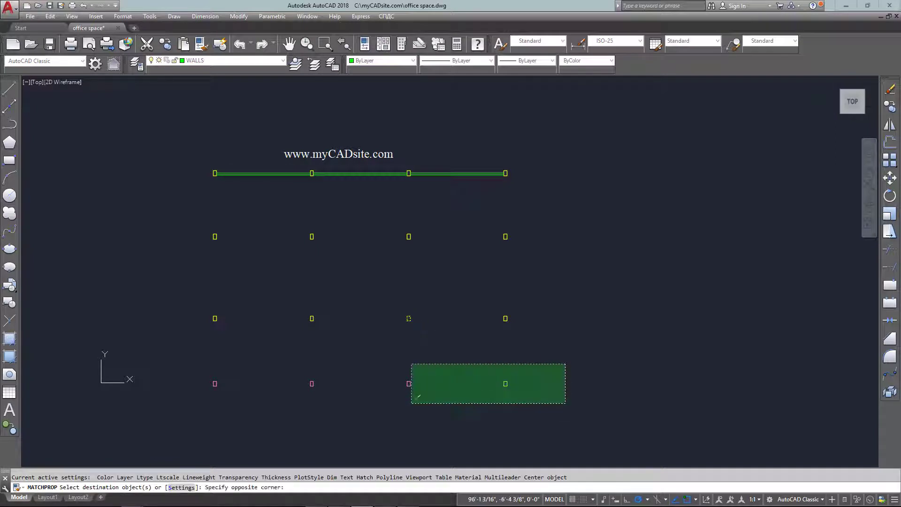
{"action": "left_click", "coordinate": [153, 409]}
{"action": "scroll", "coordinate": [299, 272], "scroll_direction": "up", "scroll_amount": 2}
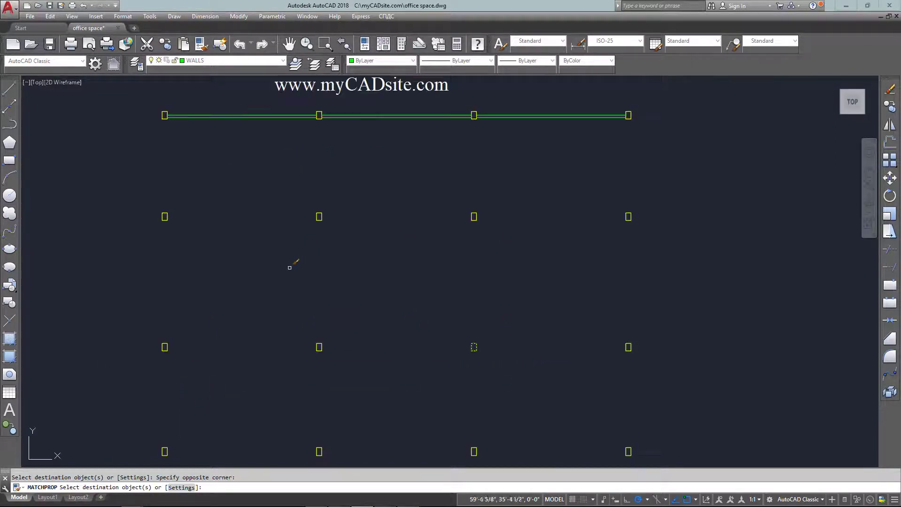
{"action": "key", "text": "Escape"}
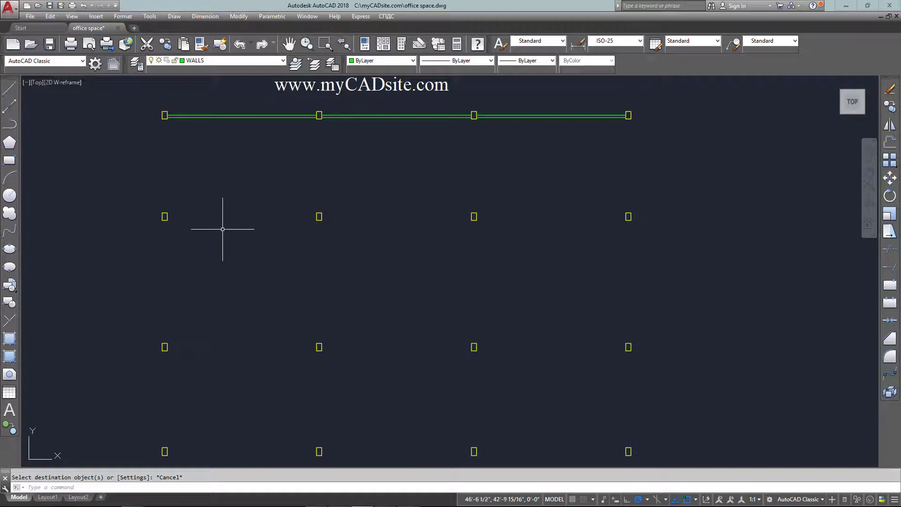
{"action": "mouse_move", "coordinate": [296, 241]}
{"action": "middle_mouse_down"}
{"action": "mouse_move", "coordinate": [314, 263]}
{"action": "mouse_move", "coordinate": [289, 266]}
{"action": "middle_mouse_up"}
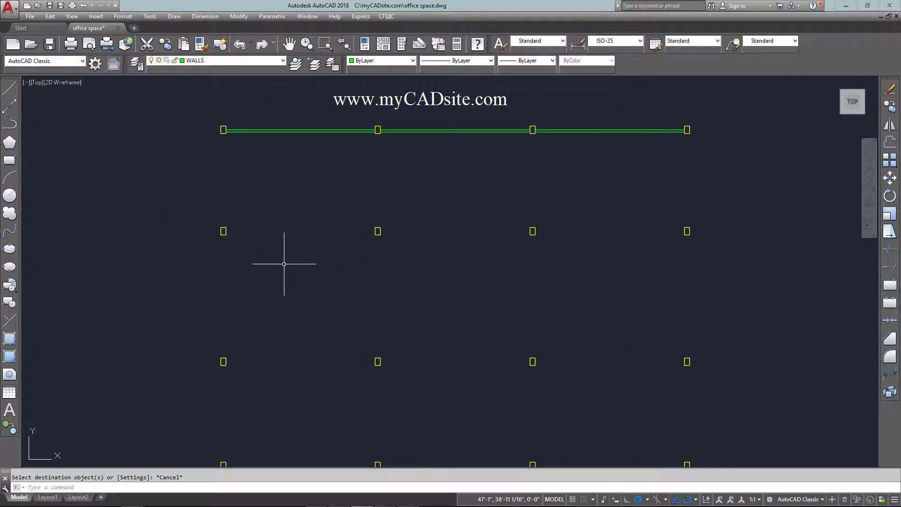
- Draw wall lines down the left column line from the top-left wall corner
{"action": "type", "text": "l"}
{"action": "key", "text": "Return"}
{"action": "scroll", "coordinate": [188, 151], "scroll_direction": "up", "scroll_amount": 4}
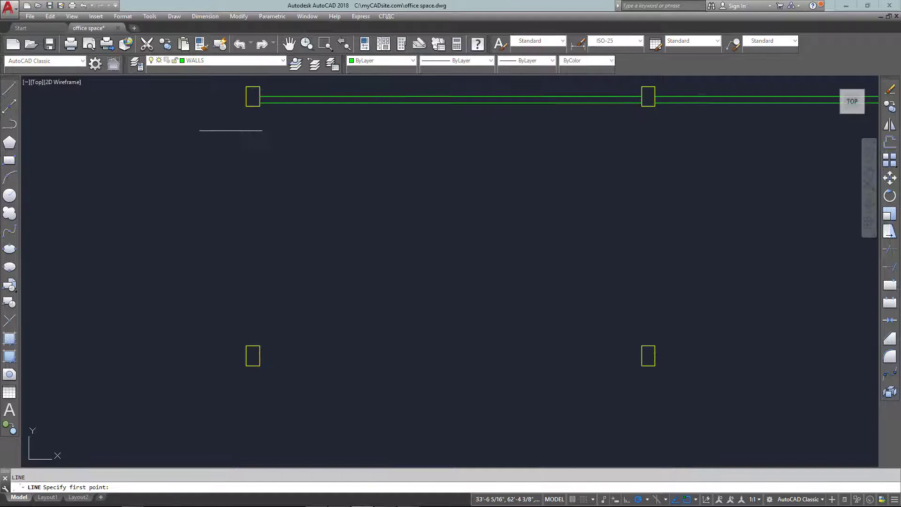
{"action": "left_click", "coordinate": [246, 106]}
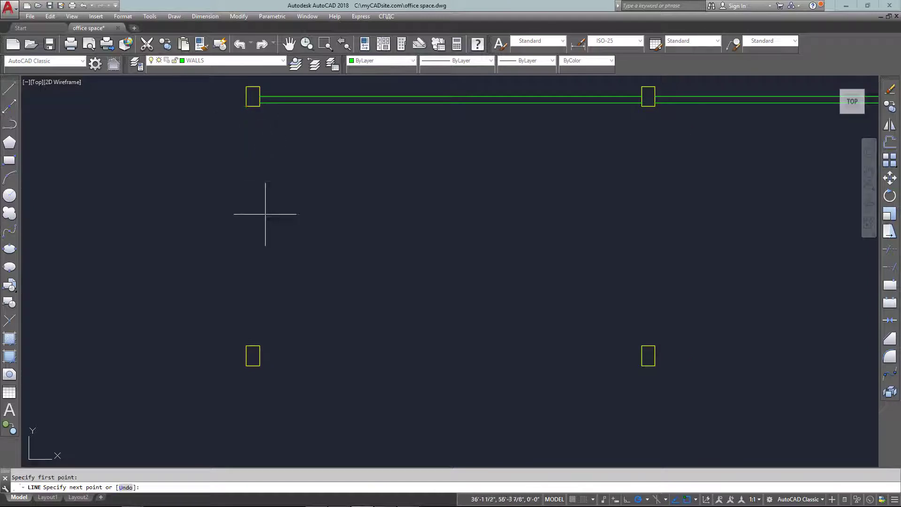
{"action": "left_click", "coordinate": [246, 346]}
{"action": "key", "text": "Escape"}
{"action": "scroll", "coordinate": [248, 347], "scroll_direction": "down", "scroll_amount": 3}
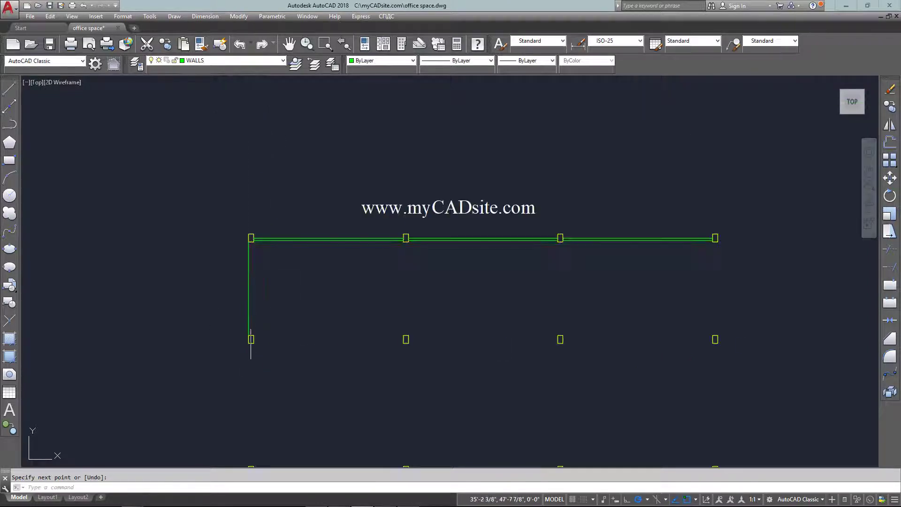
{"action": "scroll", "coordinate": [264, 264], "scroll_direction": "up", "scroll_amount": 4}
{"action": "scroll", "coordinate": [264, 265], "scroll_direction": "down", "scroll_amount": 4}
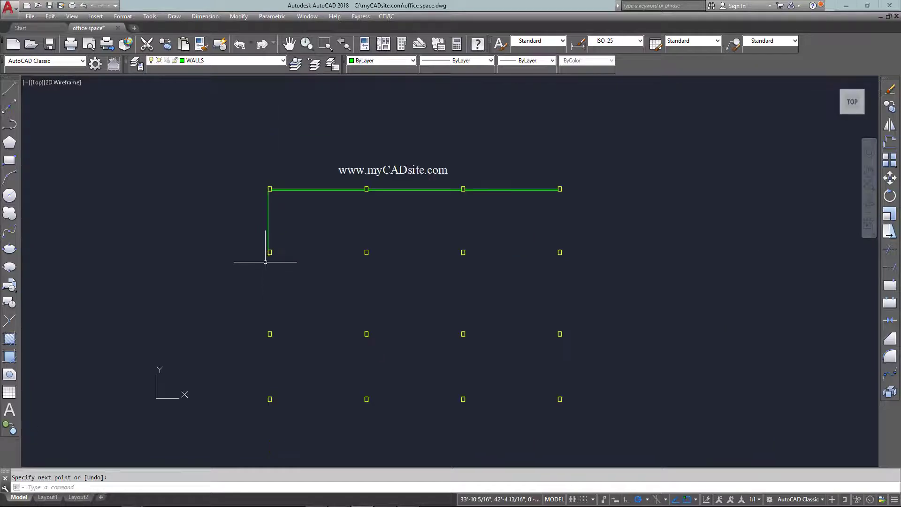
{"action": "key", "text": "Return"}
{"action": "left_click", "coordinate": [267, 254]}
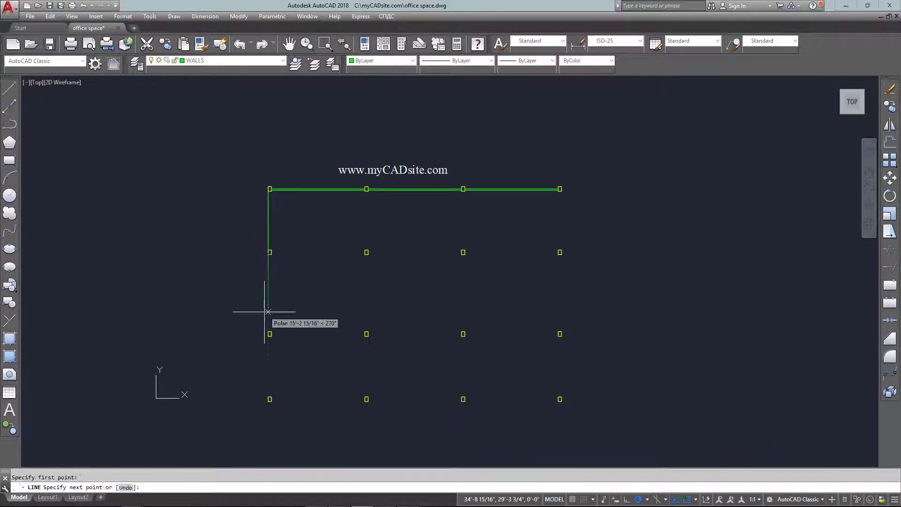
{"action": "scroll", "coordinate": [271, 332], "scroll_direction": "up", "scroll_amount": 8}
{"action": "left_click", "coordinate": [322, 336]}
{"action": "key", "text": "Escape"}
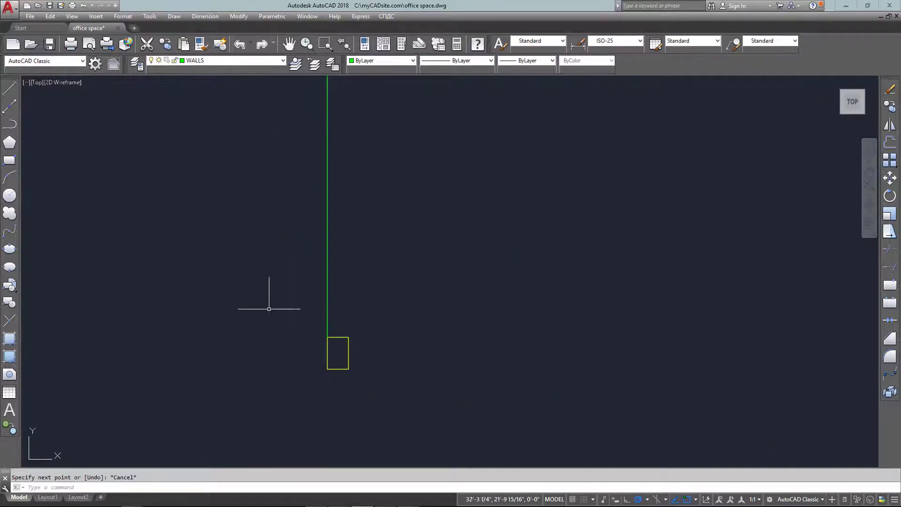
{"action": "scroll", "coordinate": [268, 306], "scroll_direction": "down", "scroll_amount": 4}
{"action": "middle_click_drag", "start_coordinate": [263, 302], "coordinate": [256, 447]}
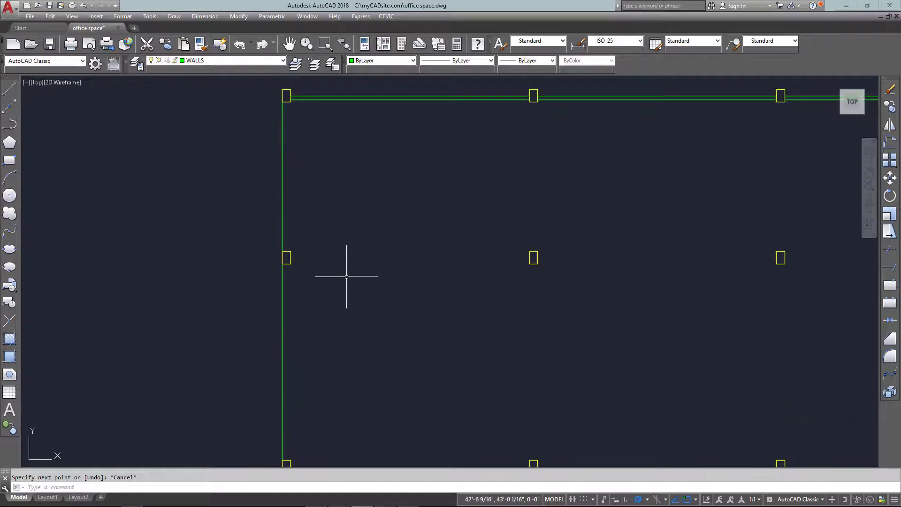
- Offset both left wall lines 6 units inward to double them
{"action": "type", "text": "off"}
{"action": "key", "text": "Return"}
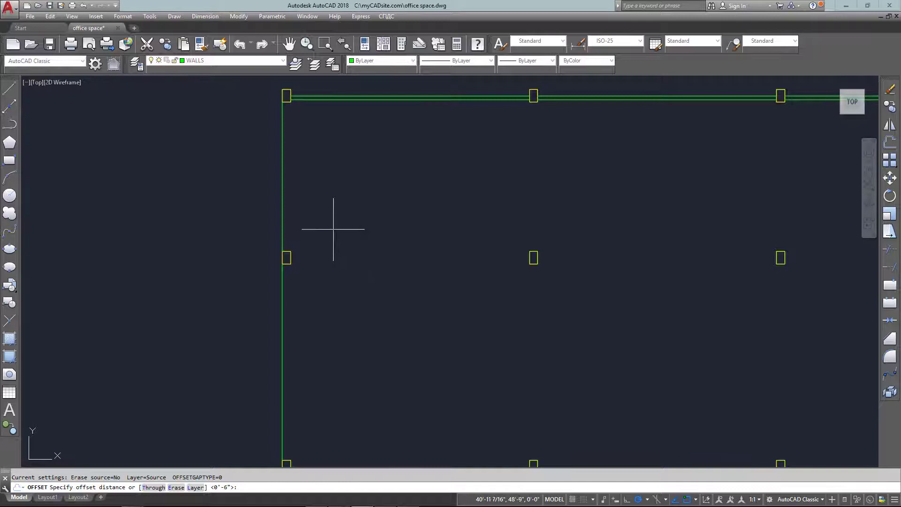
{"action": "key", "text": "Return"}
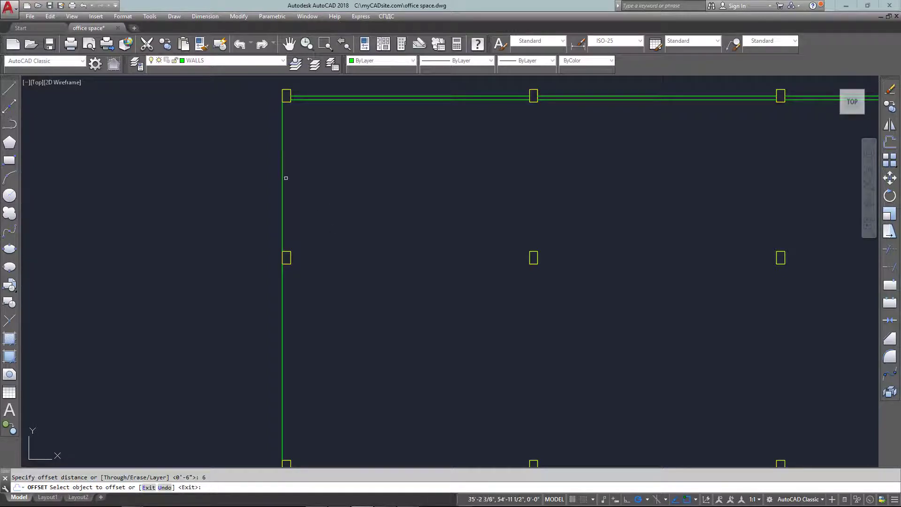
{"action": "left_click", "coordinate": [286, 178]}
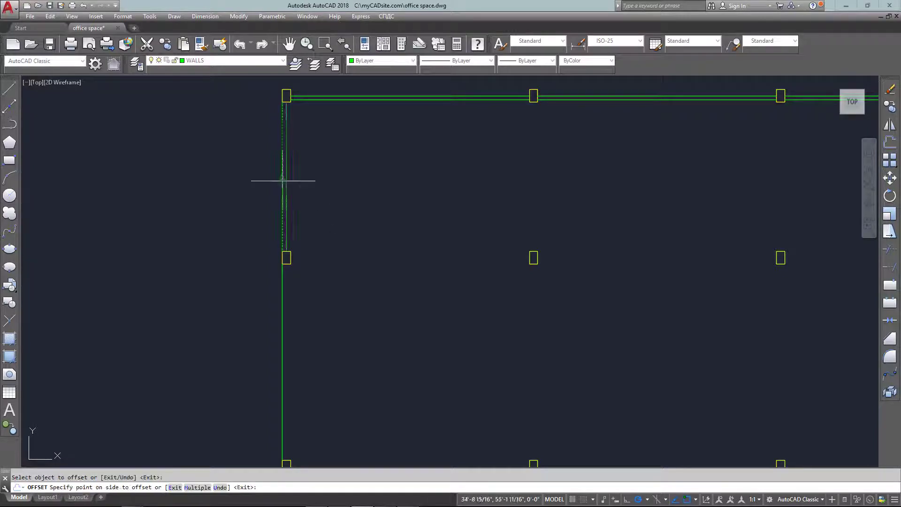
{"action": "left_click", "coordinate": [281, 291]}
{"action": "left_click", "coordinate": [322, 291]}
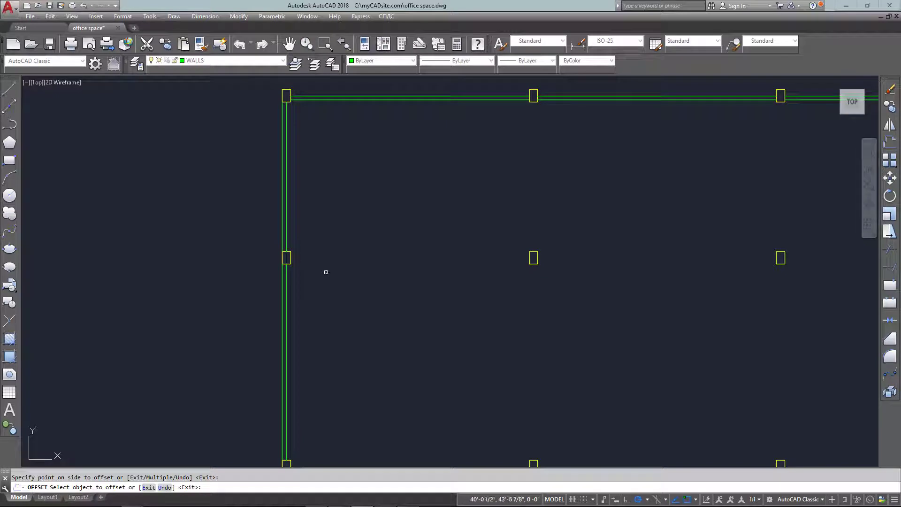
{"action": "key", "text": "Escape"}
- Move the doubled left wall lines 3 units to center them on the columns
{"action": "left_click", "coordinate": [314, 185]}
{"action": "left_click", "coordinate": [276, 201]}
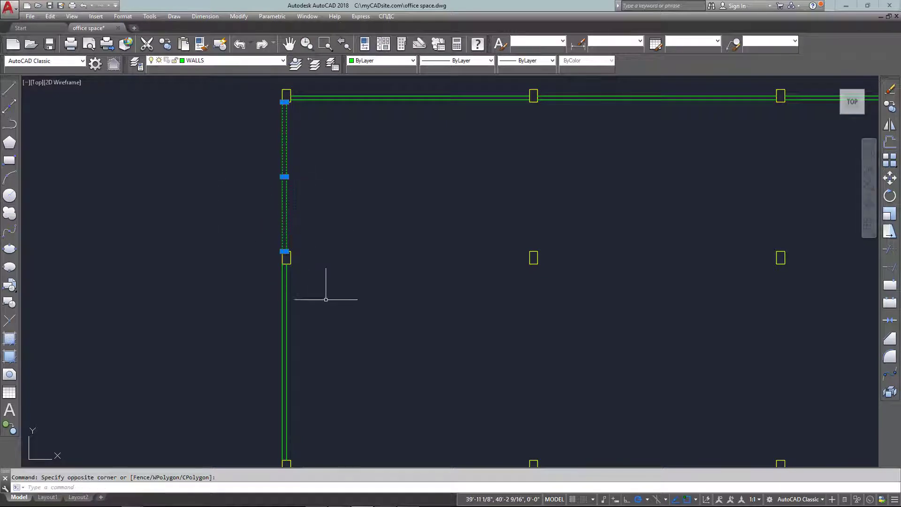
{"action": "left_click", "coordinate": [322, 298]}
{"action": "left_click", "coordinate": [257, 430]}
{"action": "type", "text": "m"}
{"action": "key", "text": "Return"}
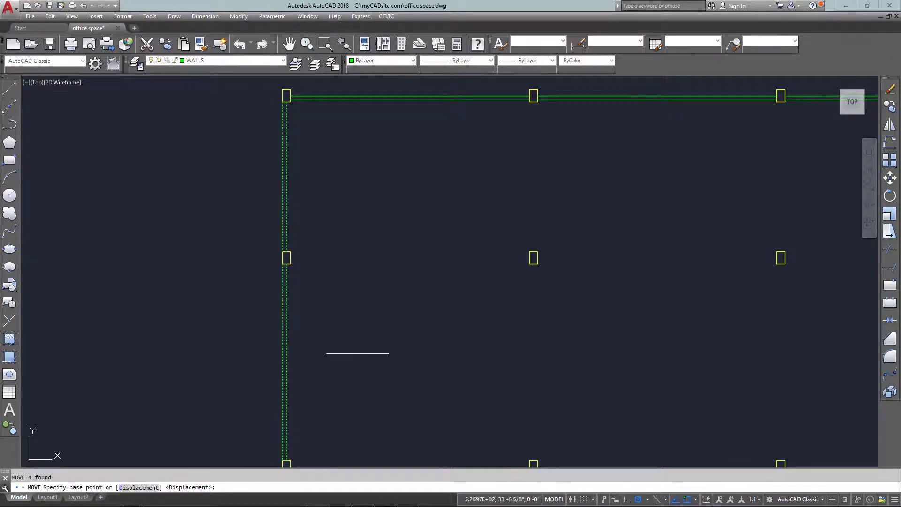
{"action": "left_click", "coordinate": [358, 354]}
{"action": "type", "text": "3"}
{"action": "key", "text": "Return"}
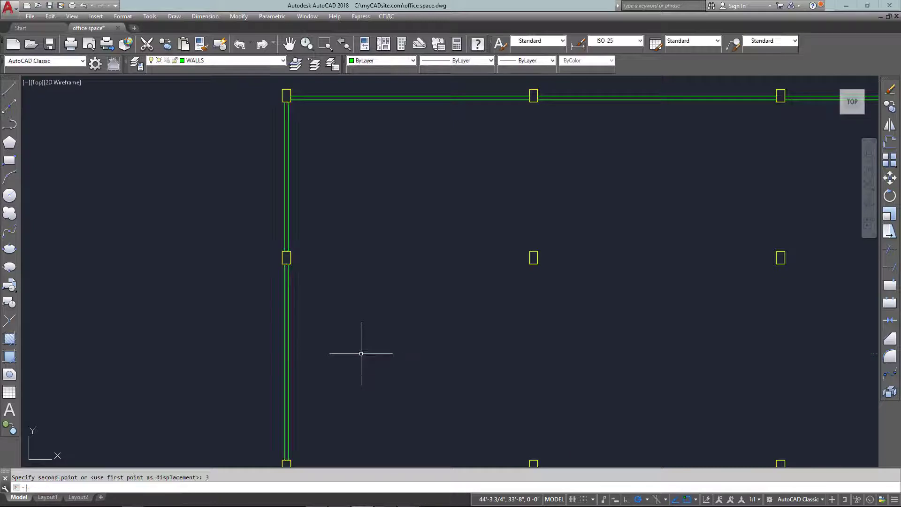
{"action": "key", "text": "Escape"}
{"action": "scroll", "coordinate": [337, 271], "scroll_direction": "down", "scroll_amount": 2}
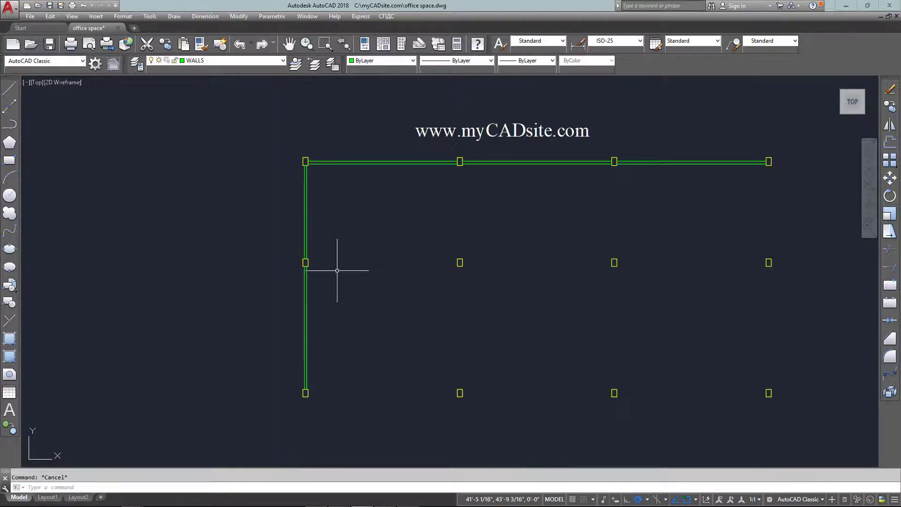
{"action": "mouse_move", "coordinate": [338, 267]}
{"action": "middle_mouse_down"}
{"action": "mouse_move", "coordinate": [305, 243]}
{"action": "mouse_move", "coordinate": [257, 235]}
{"action": "middle_mouse_up"}
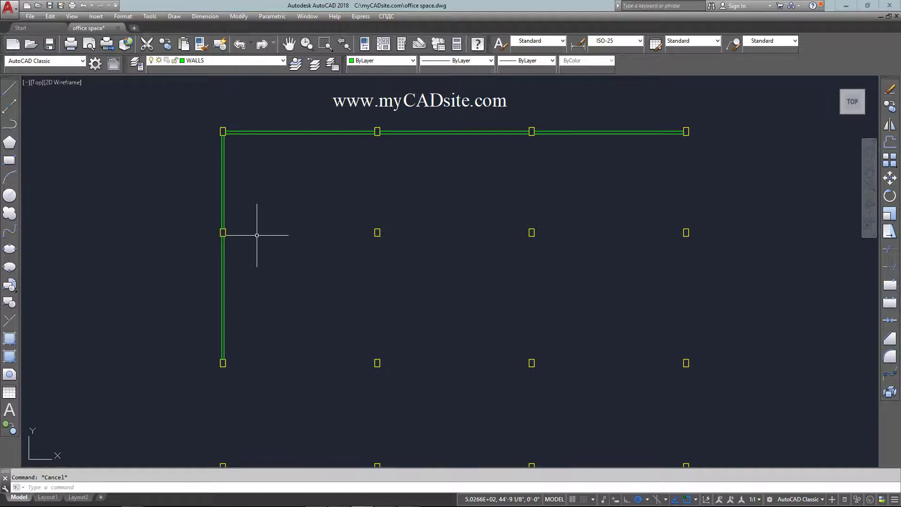
- Erase the lower-left column
{"action": "scroll", "coordinate": [225, 299], "scroll_direction": "down", "scroll_amount": 2}
{"action": "middle_click_drag", "start_coordinate": [233, 302], "coordinate": [261, 251]}
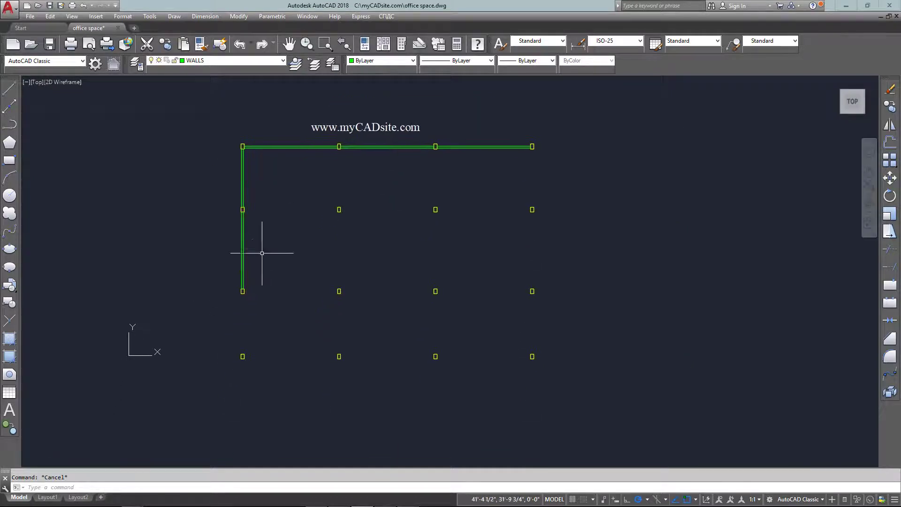
{"action": "scroll", "coordinate": [254, 265], "scroll_direction": "up", "scroll_amount": 2}
{"action": "scroll", "coordinate": [248, 278], "scroll_direction": "down", "scroll_amount": 2}
{"action": "scroll", "coordinate": [249, 328], "scroll_direction": "up", "scroll_amount": 2}
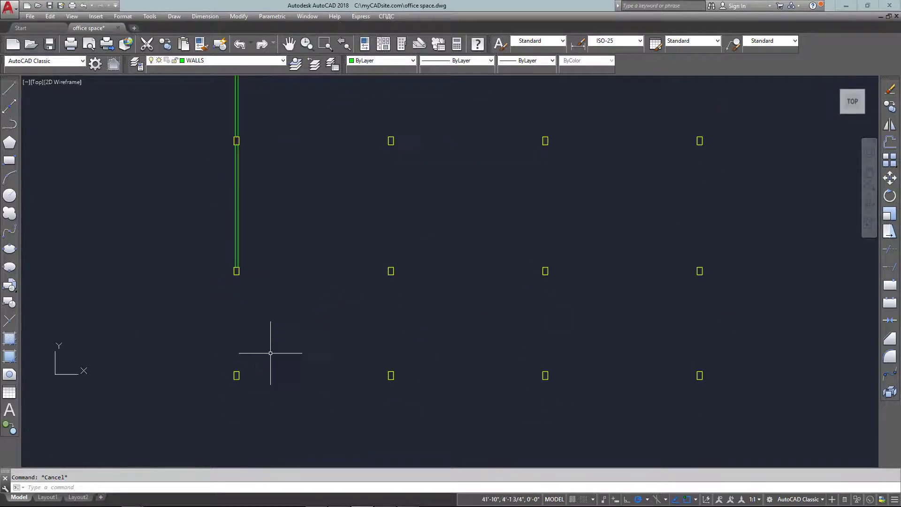
{"action": "left_click_drag", "start_coordinate": [269, 354], "coordinate": [185, 421]}
{"action": "key", "text": "Return"}
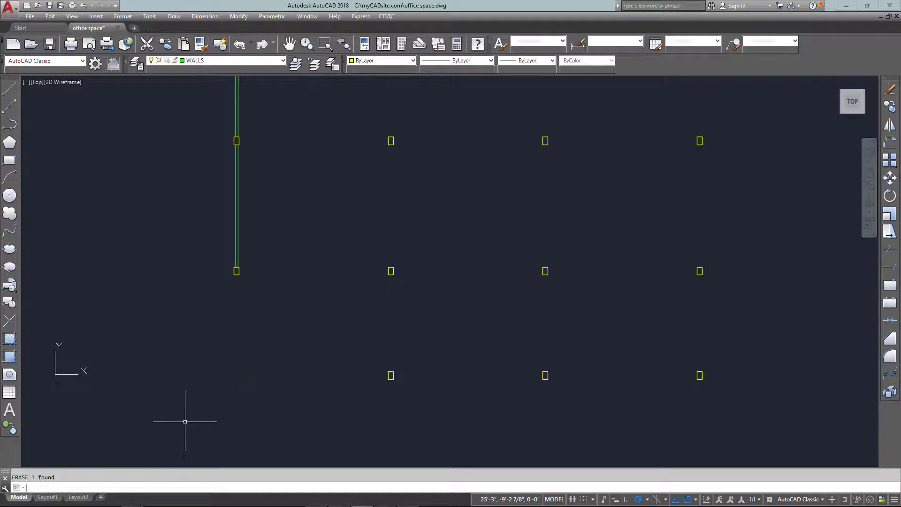
- Draw a wall line from the left wall corner across to the next column
{"action": "scroll", "coordinate": [235, 394], "scroll_direction": "up", "scroll_amount": 2}
{"action": "type", "text": "l"}
{"action": "key", "text": "Return"}
{"action": "left_click", "coordinate": [194, 373]}
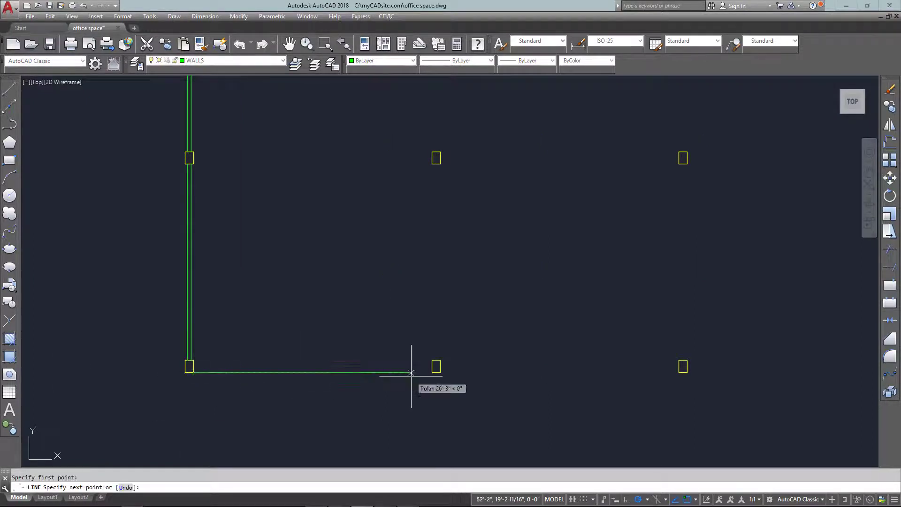
{"action": "left_click", "coordinate": [431, 372]}
{"action": "key", "text": "Escape"}
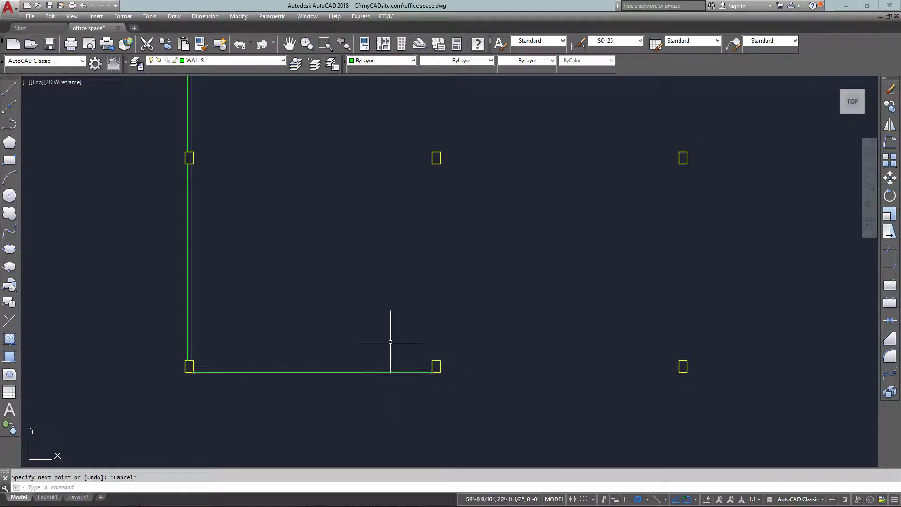
- Offset the new horizontal wall line 6 units upward
{"action": "type", "text": "o"}
{"action": "key", "text": "Return"}
{"action": "type", "text": "6"}
{"action": "key", "text": "Return"}
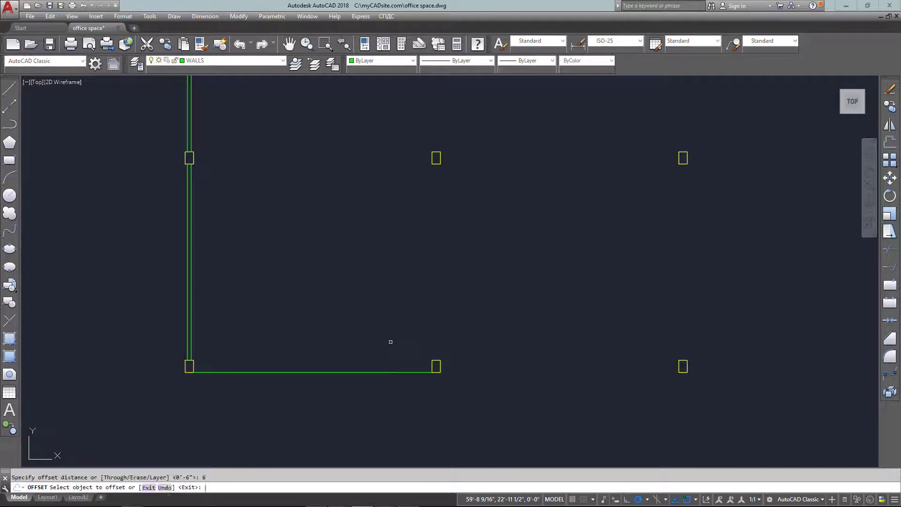
{"action": "left_click", "coordinate": [430, 373]}
{"action": "left_click", "coordinate": [461, 346]}
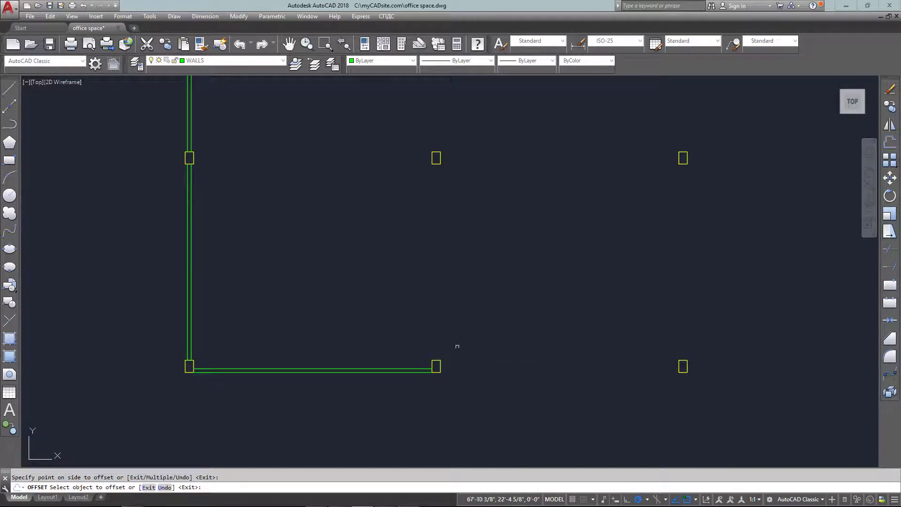
{"action": "key", "text": "Escape"}
- Move the pair of horizontal wall lines 3 units onto the columns
{"action": "type", "text": "m"}
{"action": "key", "text": "Return"}
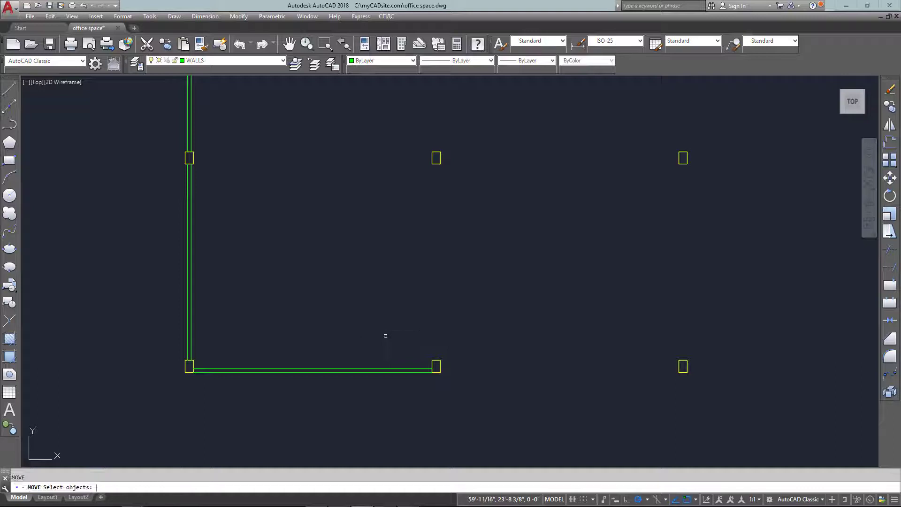
{"action": "left_click", "coordinate": [428, 370]}
{"action": "key", "text": "Return"}
{"action": "left_click", "coordinate": [514, 393]}
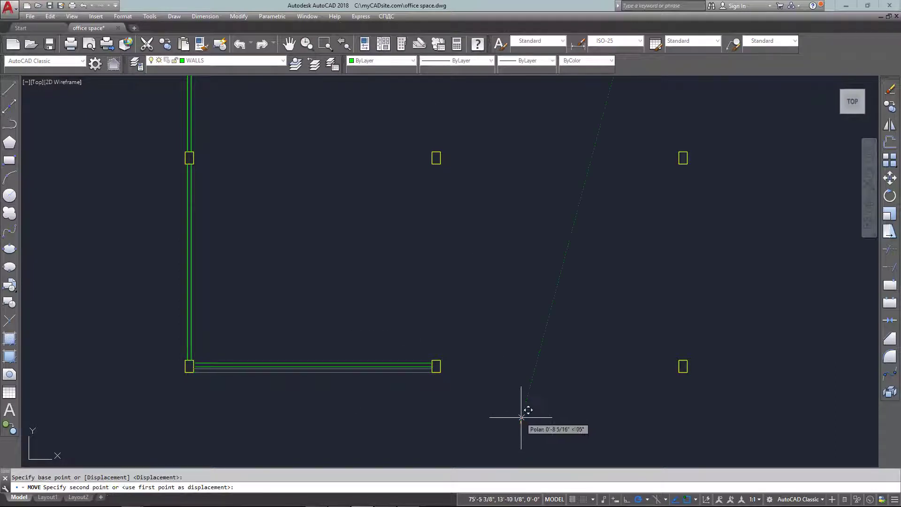
{"action": "type", "text": "3"}
{"action": "key", "text": "Return"}
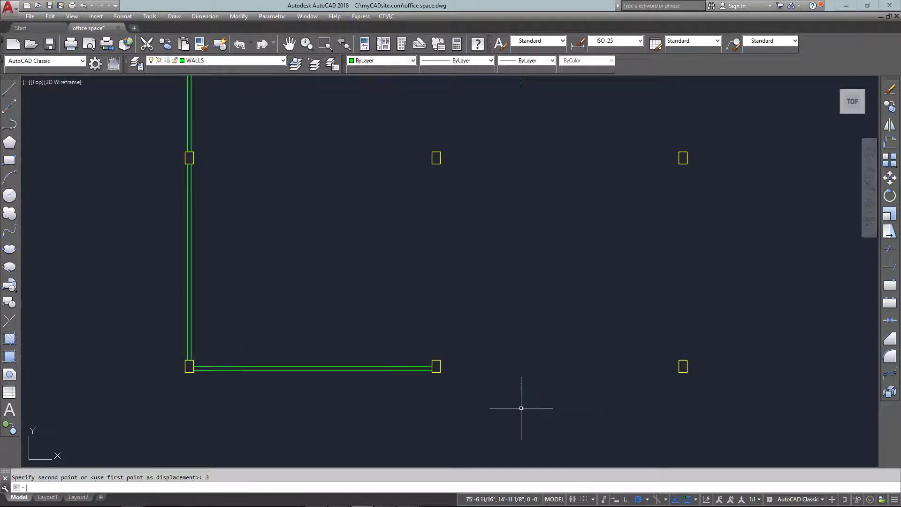
- Draw a vertical wall line from that column down to the column below
{"action": "scroll", "coordinate": [493, 362], "scroll_direction": "down", "scroll_amount": 2}
{"action": "type", "text": "l"}
{"action": "key", "text": "Return"}
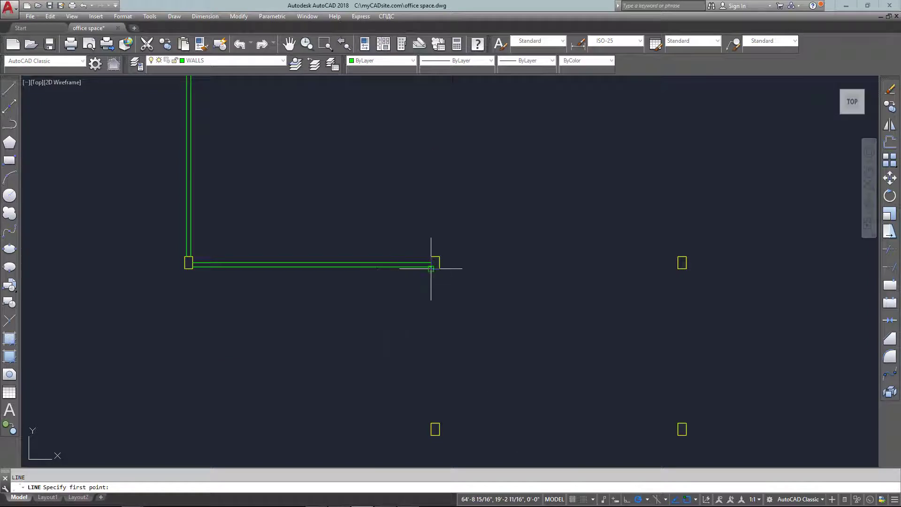
{"action": "left_click", "coordinate": [432, 266]}
{"action": "left_click", "coordinate": [434, 415]}
{"action": "key", "text": "Escape"}
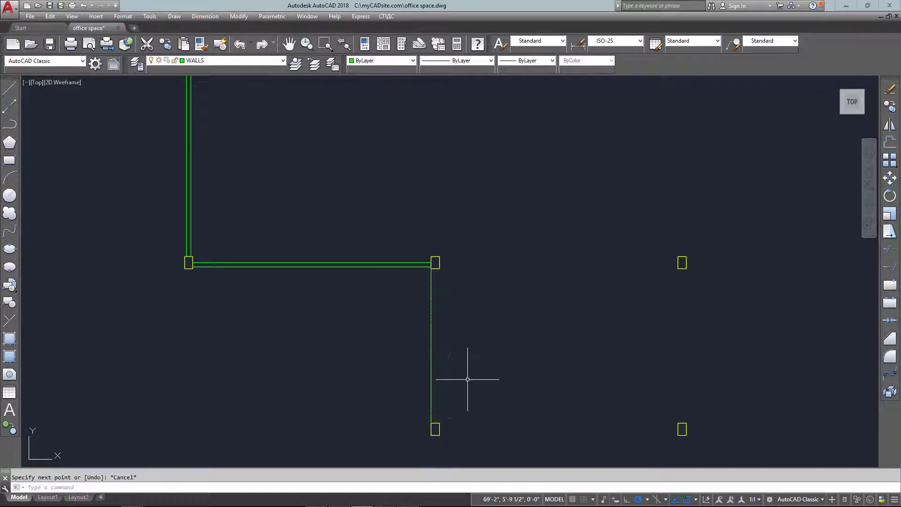
- Offset the vertical wall line 6 units to its right
{"action": "type", "text": "o"}
{"action": "key", "text": "Return"}
{"action": "key", "text": "Return"}
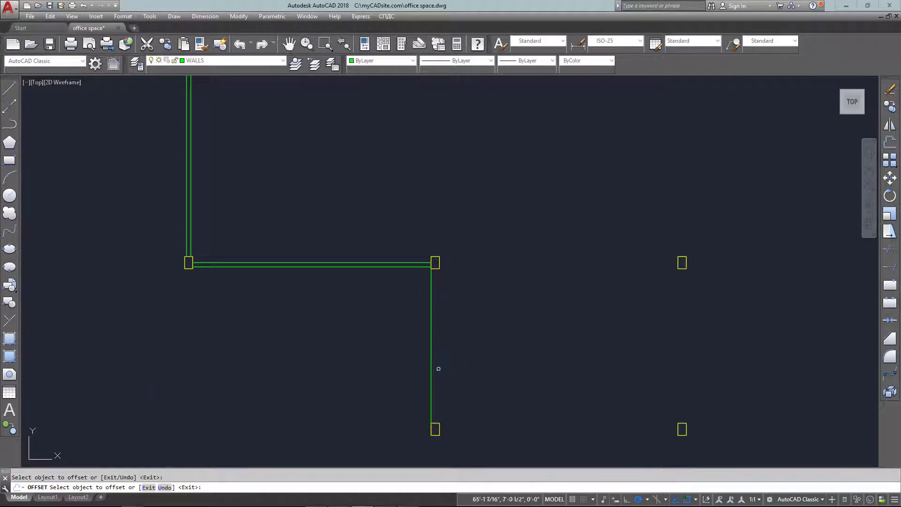
{"action": "left_click", "coordinate": [433, 371]}
{"action": "left_click", "coordinate": [453, 374]}
{"action": "key", "text": "Escape"}
- Move both vertical wall lines 3 units to center them on the columns
{"action": "left_click", "coordinate": [473, 362]}
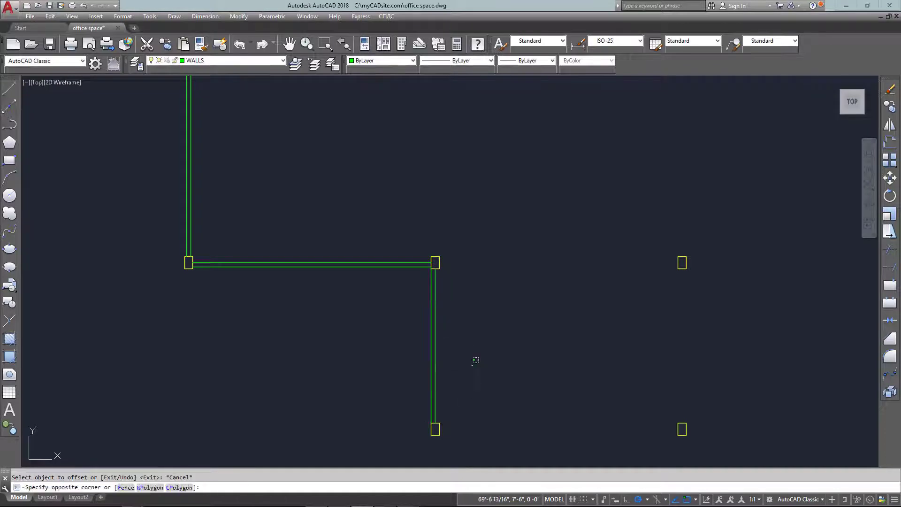
{"action": "left_click", "coordinate": [292, 360]}
{"action": "type", "text": "m"}
{"action": "key", "text": "Return"}
{"action": "left_click", "coordinate": [292, 360]}
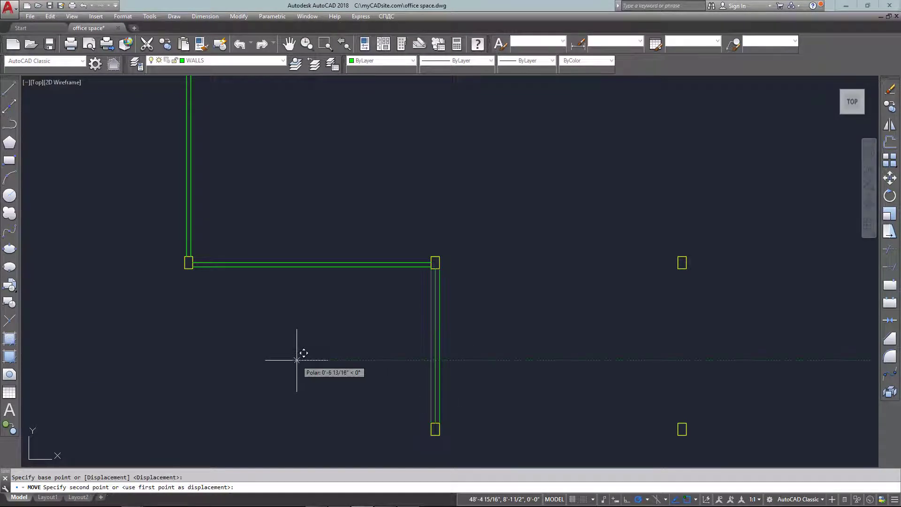
{"action": "type", "text": "3"}
{"action": "key", "text": "Return"}
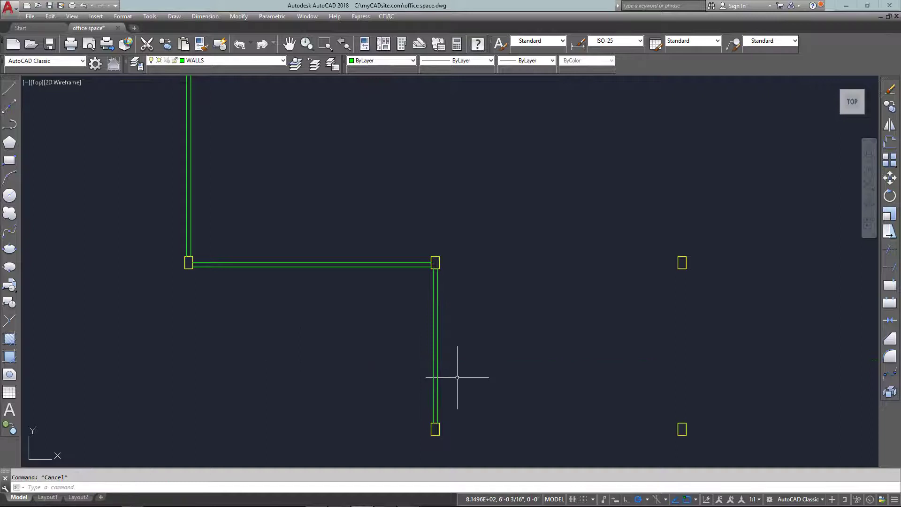
- Draw the bottom wall line from the stepped wall's end to the far-right column
{"action": "scroll", "coordinate": [458, 378], "scroll_direction": "down", "scroll_amount": 4}
{"action": "scroll", "coordinate": [367, 348], "scroll_direction": "up", "scroll_amount": 2}
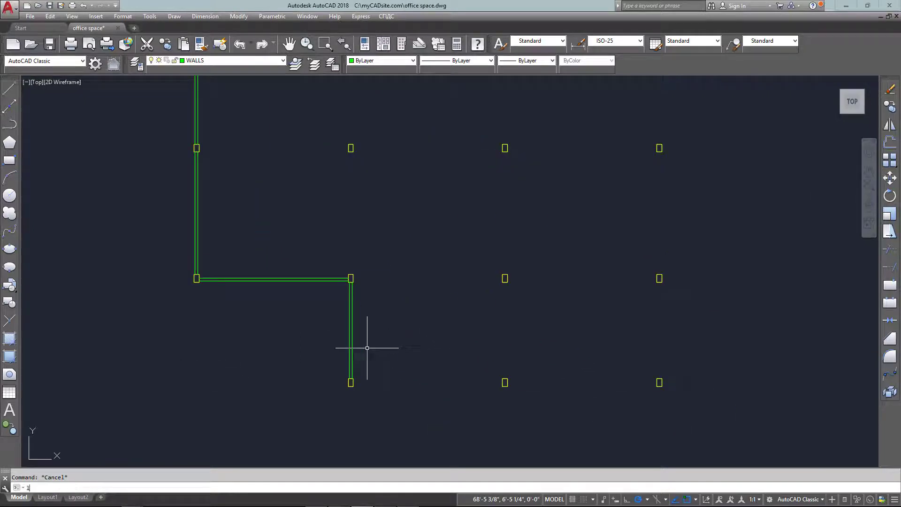
{"action": "key", "text": "Return"}
{"action": "left_click", "coordinate": [351, 383]}
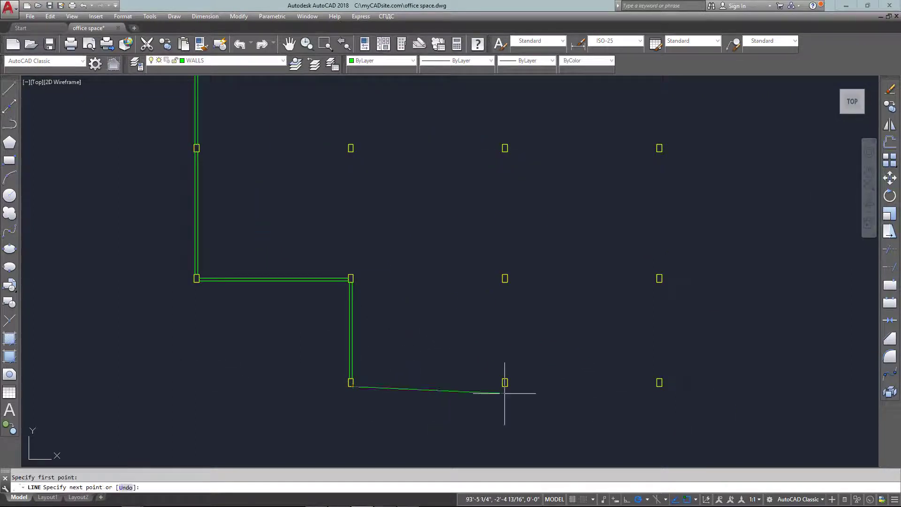
{"action": "left_click", "coordinate": [659, 387]}
{"action": "key", "text": "Return"}
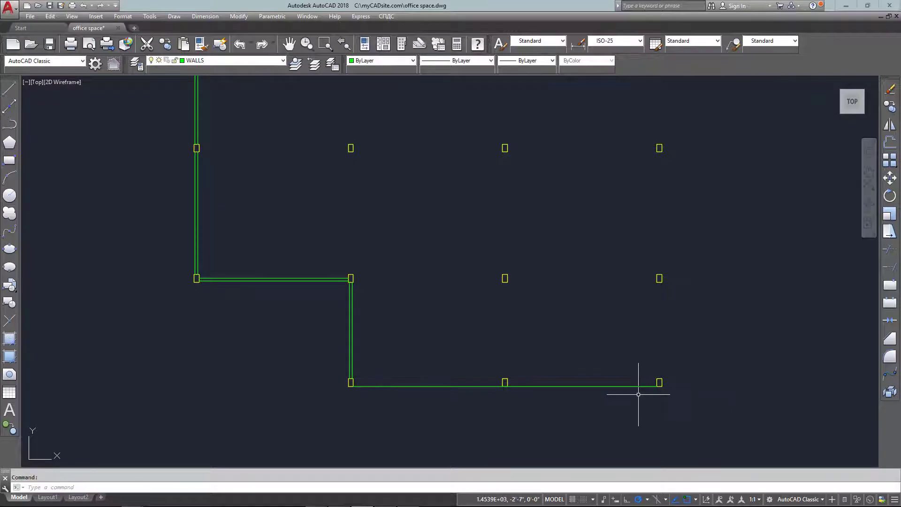
- Offset the bottom wall line 0'-6" upward
{"action": "type", "text": "of"}
{"action": "key", "text": "Return"}
{"action": "key", "text": "Return"}
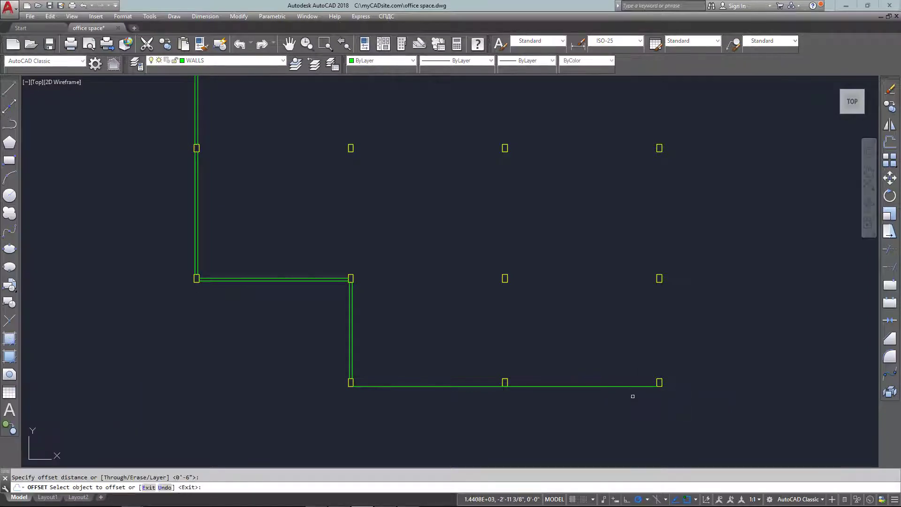
{"action": "left_click", "coordinate": [608, 386]}
{"action": "left_click", "coordinate": [611, 372]}
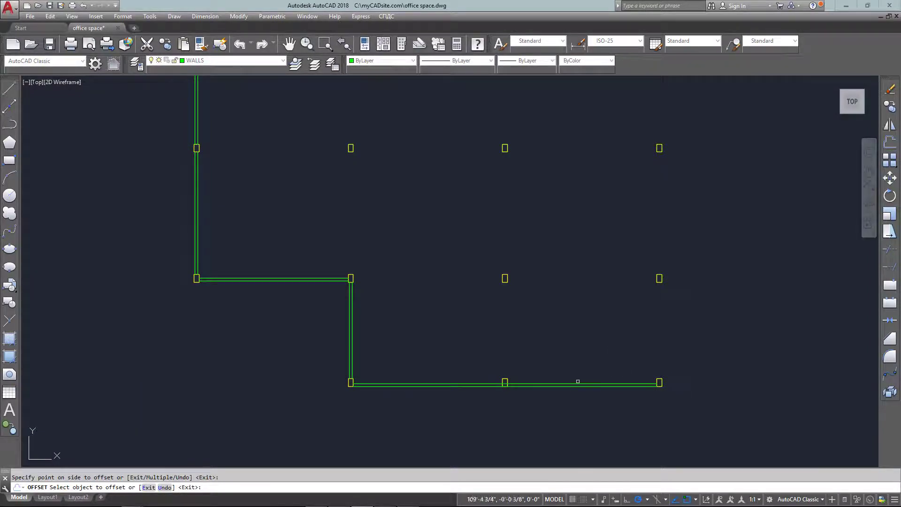
{"action": "key", "text": "Return"}
- Move the bottom wall lines 3 units onto the columns
{"action": "left_click", "coordinate": [585, 362]}
{"action": "left_click", "coordinate": [571, 416]}
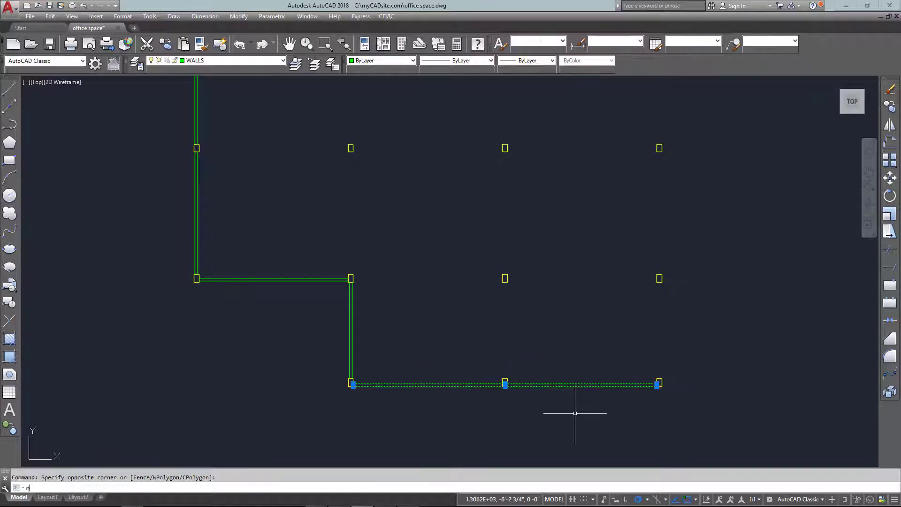
{"action": "type", "text": "m"}
{"action": "key", "text": "Return"}
{"action": "left_click", "coordinate": [584, 424]}
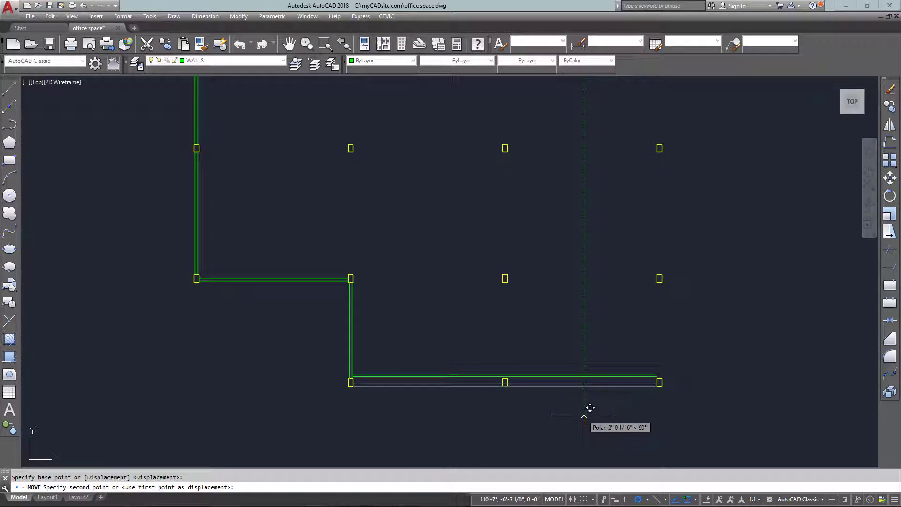
{"action": "type", "text": "3"}
{"action": "key", "text": "Return"}
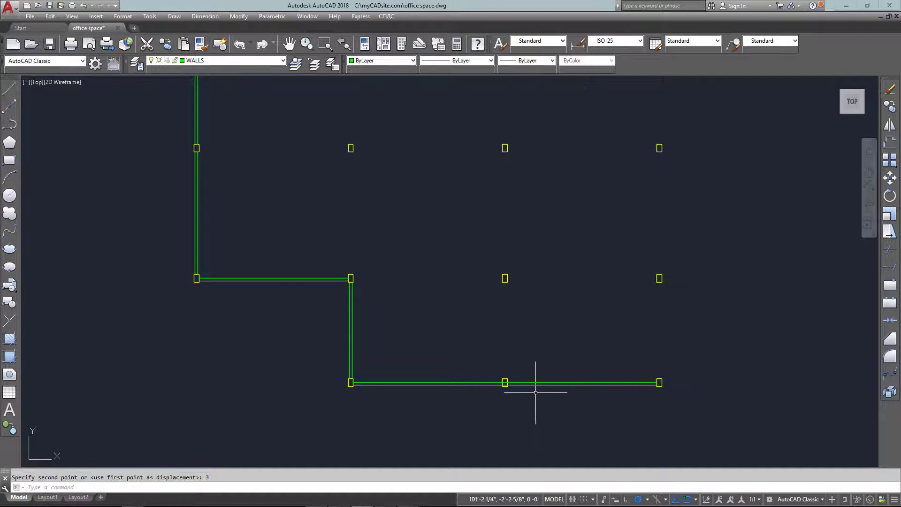
- Zoom to the middle column and trim the wall lines inside its outline
{"action": "type", "text": "z"}
{"action": "key", "text": "Return"}
{"action": "left_click", "coordinate": [499, 346]}
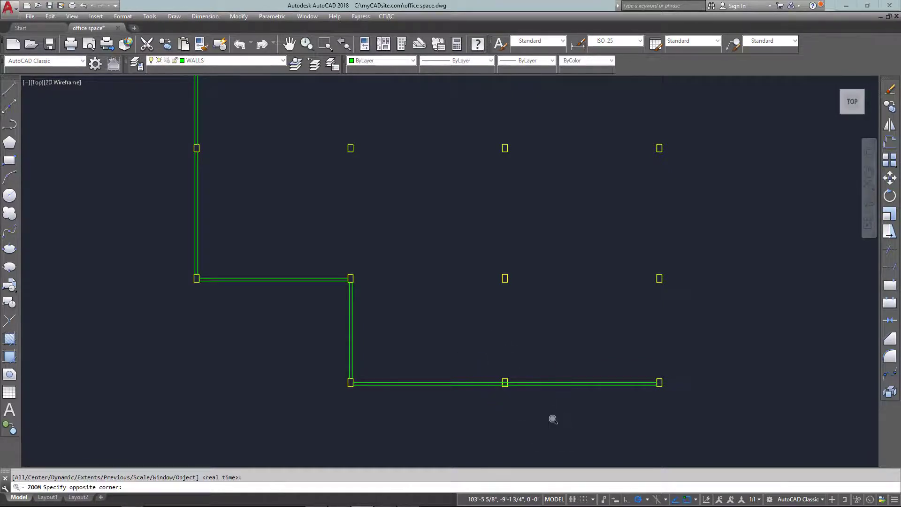
{"action": "left_click", "coordinate": [549, 416]}
{"action": "middle_click_drag", "start_coordinate": [318, 210], "coordinate": [364, 280]}
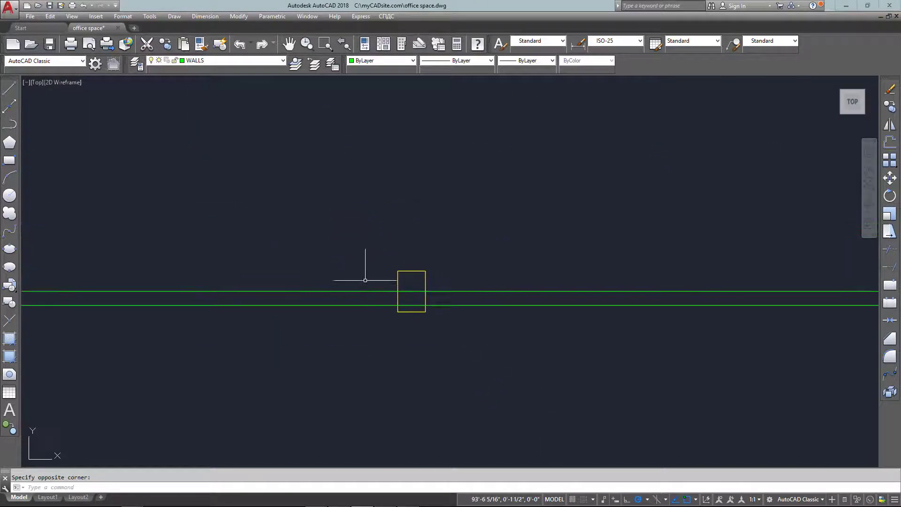
{"action": "scroll", "coordinate": [393, 288], "scroll_direction": "up", "scroll_amount": 2}
{"action": "key", "text": "Return"}
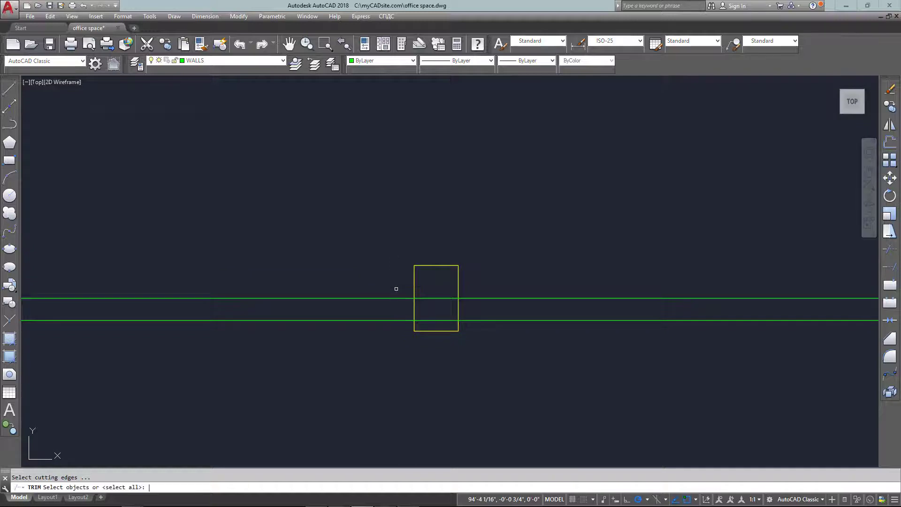
{"action": "left_click", "coordinate": [483, 251]}
{"action": "left_click", "coordinate": [455, 276]}
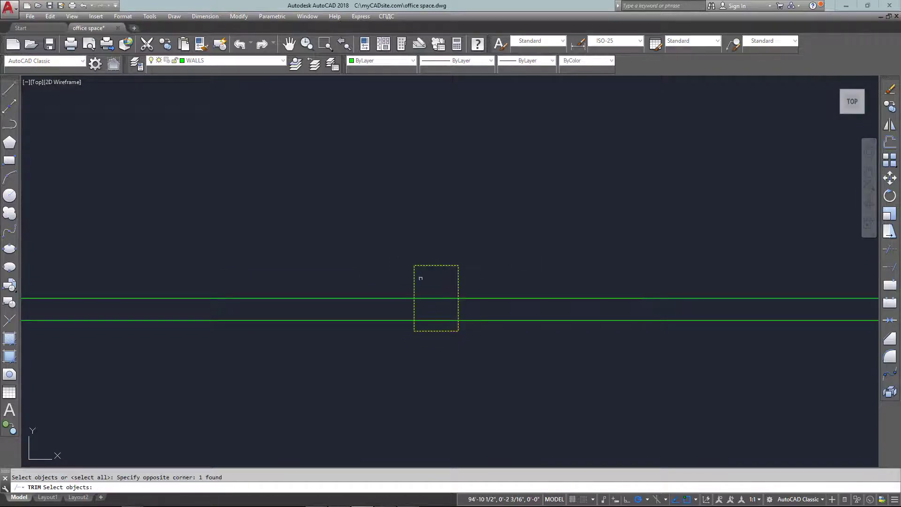
{"action": "key", "text": "Return"}
{"action": "left_click", "coordinate": [440, 281]}
{"action": "left_click", "coordinate": [430, 328]}
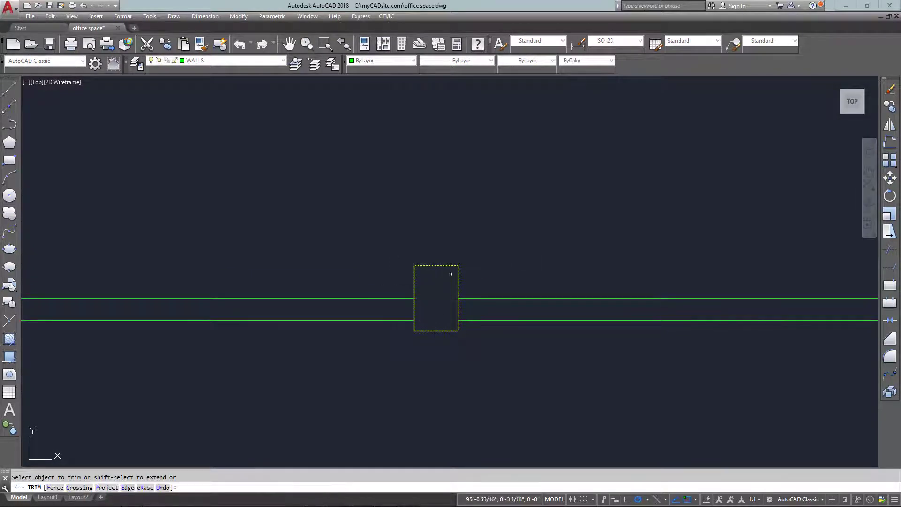
{"action": "key", "text": "Escape"}
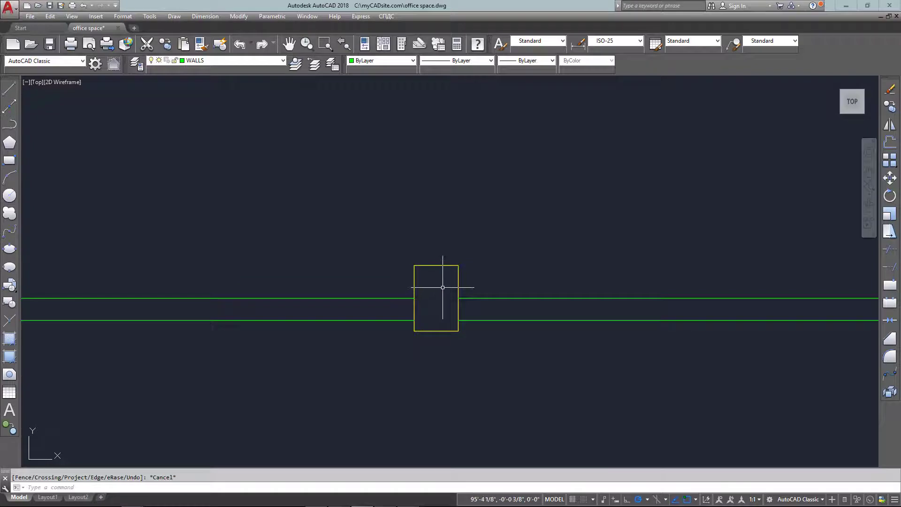
{"action": "scroll", "coordinate": [443, 287], "scroll_direction": "down", "scroll_amount": 8}
- Draw a vertical line from the top-right wall corner down to the bottom-right corner
{"action": "scroll", "coordinate": [478, 224], "scroll_direction": "up", "scroll_amount": 2}
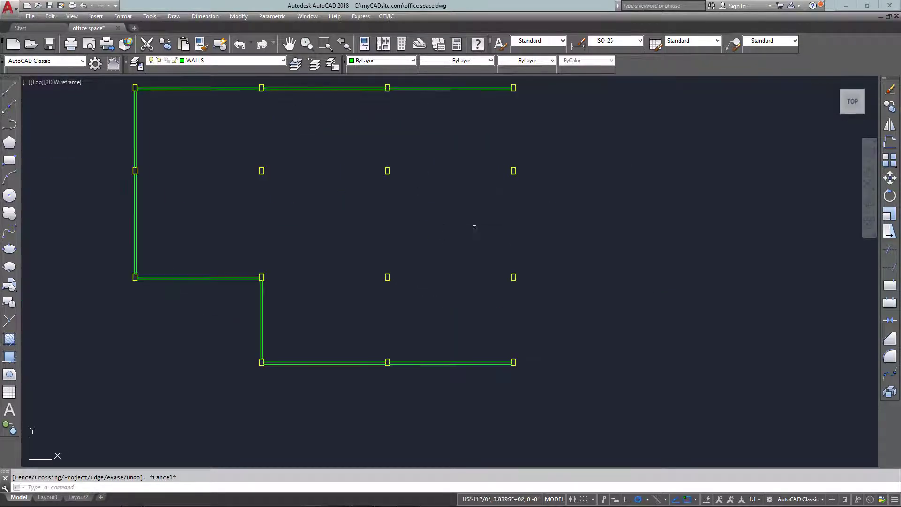
{"action": "middle_click_drag", "start_coordinate": [474, 227], "coordinate": [471, 242]}
{"action": "type", "text": "l"}
{"action": "key", "text": "Return"}
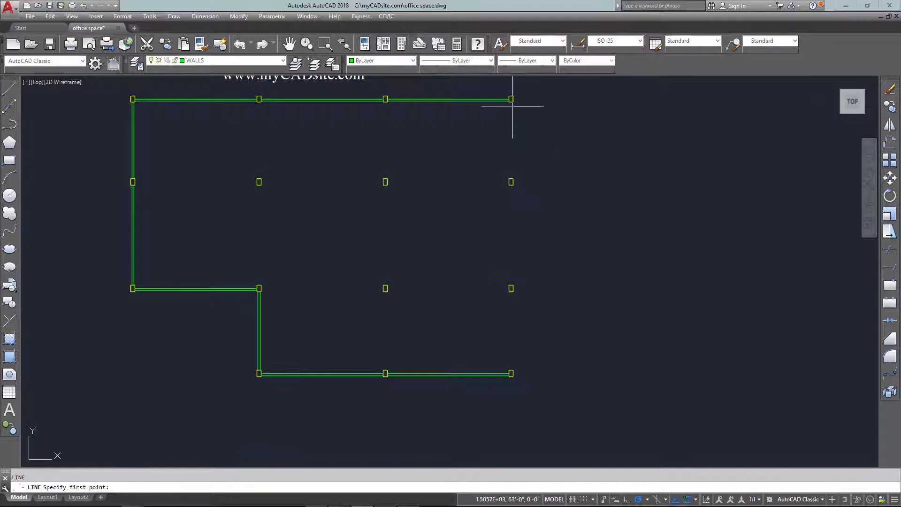
{"action": "left_click", "coordinate": [512, 100]}
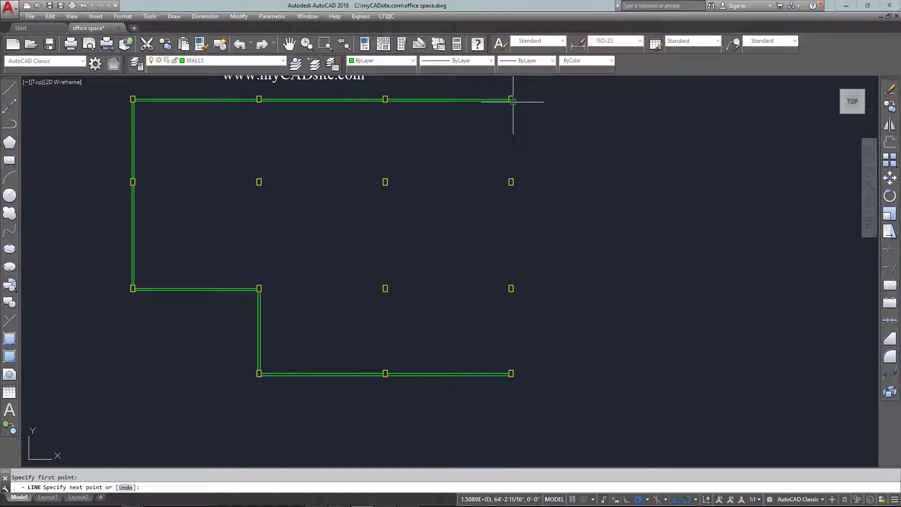
{"action": "left_click", "coordinate": [512, 373]}
{"action": "key", "text": "Escape"}
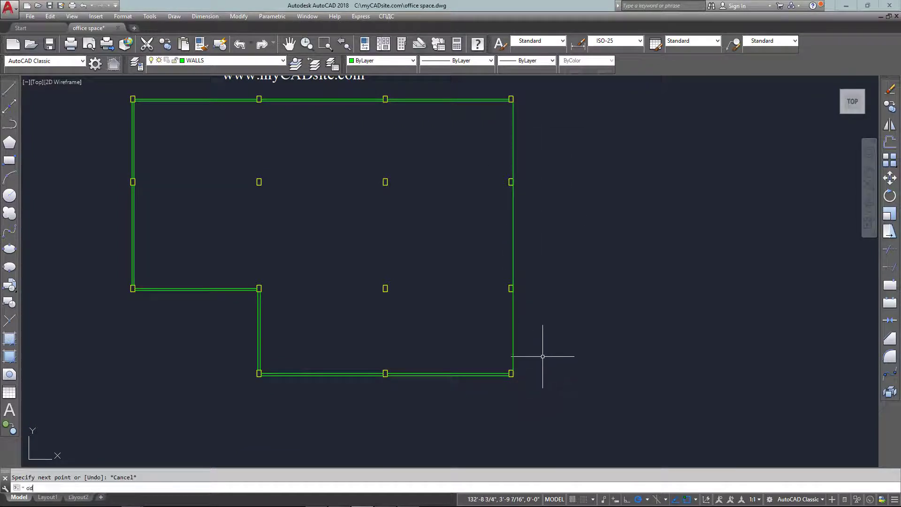
- Move the new right wall line 3 units to form the second wall line
{"action": "key", "text": "BackSpace"}
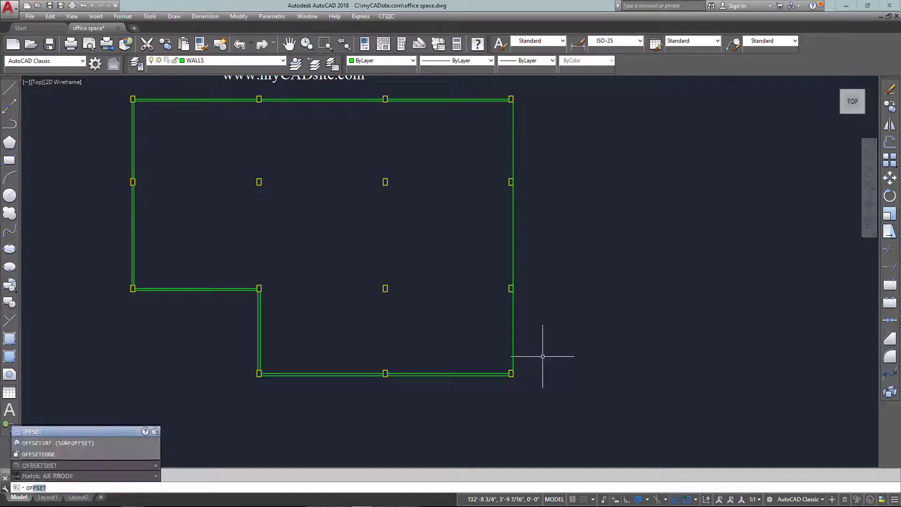
{"action": "key", "text": "Return"}
{"action": "key", "text": "Return"}
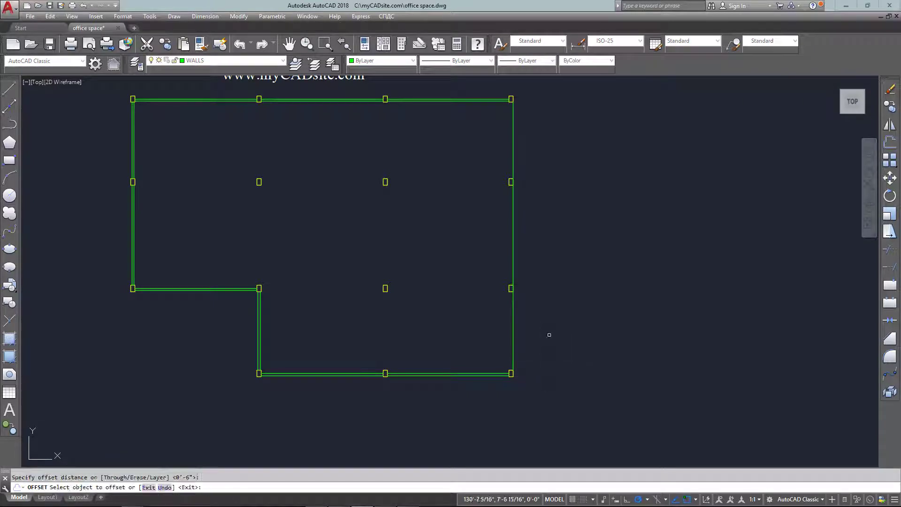
{"action": "left_click", "coordinate": [512, 325]}
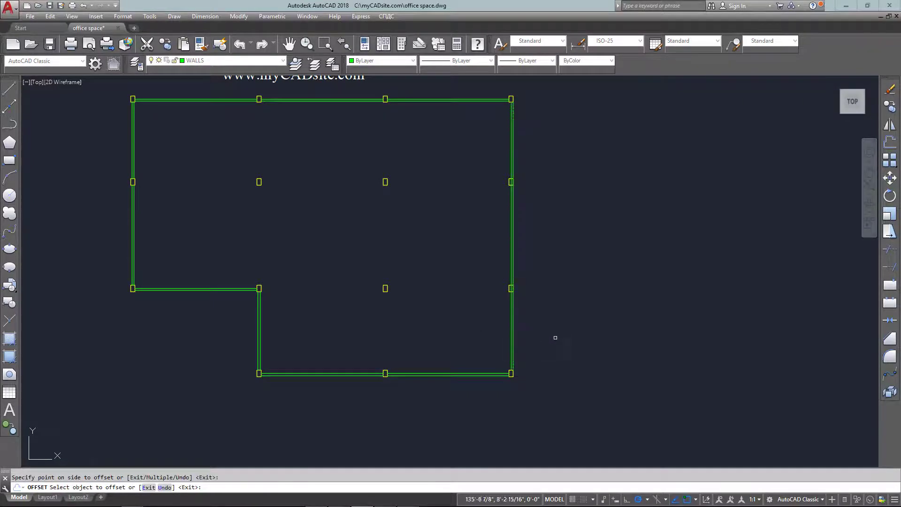
{"action": "key", "text": "Escape"}
{"action": "type", "text": "m"}
{"action": "key", "text": "Return"}
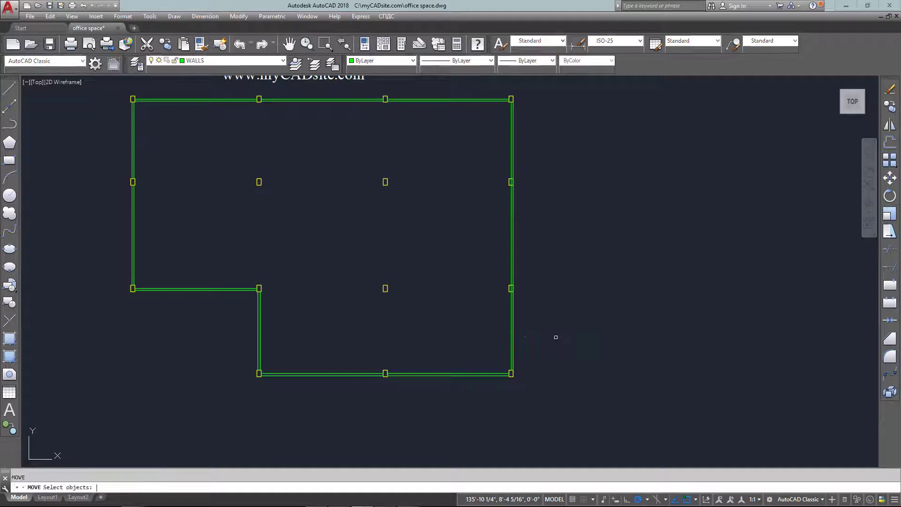
{"action": "left_click", "coordinate": [562, 325]}
{"action": "left_click", "coordinate": [498, 317]}
{"action": "key", "text": "Return"}
{"action": "left_click", "coordinate": [606, 328]}
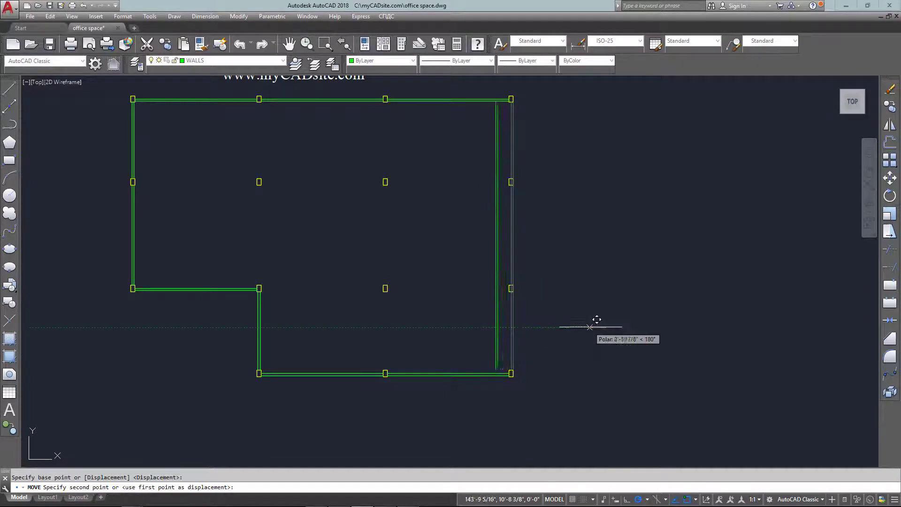
{"action": "type", "text": "3"}
{"action": "key", "text": "Return"}
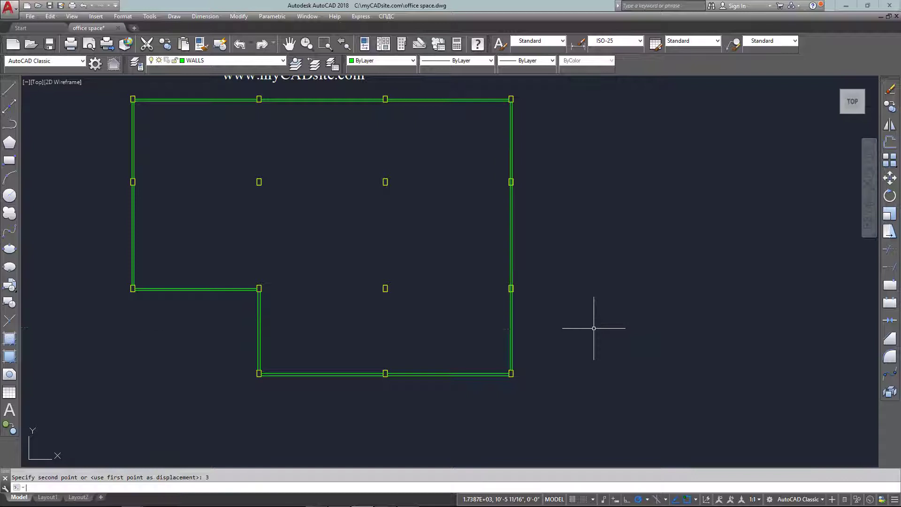
- Start a trim using two columns along the right wall as cutting edges
{"action": "type", "text": "ts or"}
{"action": "key", "text": "Return"}
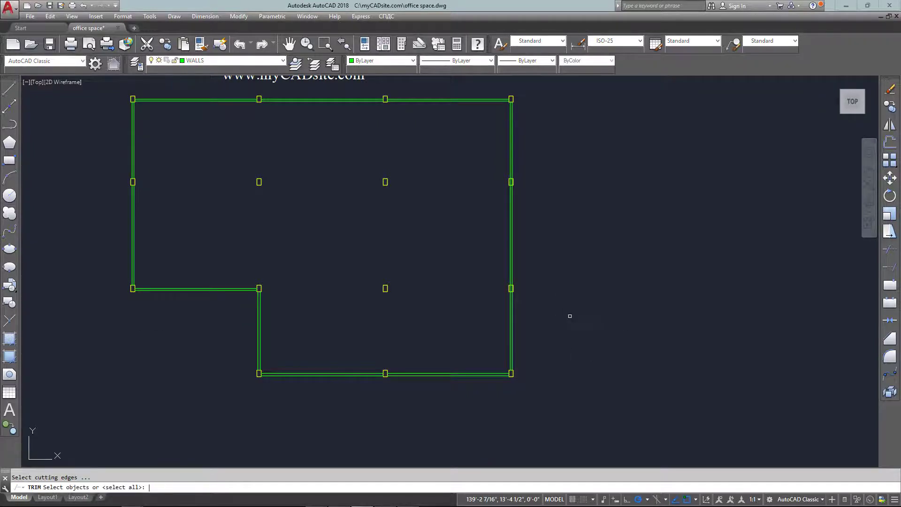
{"action": "scroll", "coordinate": [505, 287], "scroll_direction": "up", "scroll_amount": 10}
{"action": "left_click", "coordinate": [536, 332]}
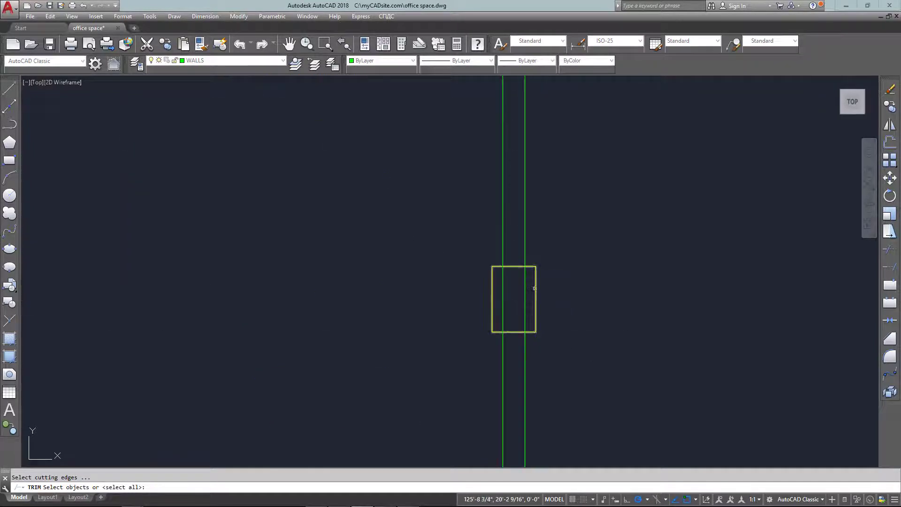
{"action": "left_click", "coordinate": [492, 266]}
{"action": "scroll", "coordinate": [469, 270], "scroll_direction": "down", "scroll_amount": 8}
{"action": "scroll", "coordinate": [488, 88], "scroll_direction": "up", "scroll_amount": 8}
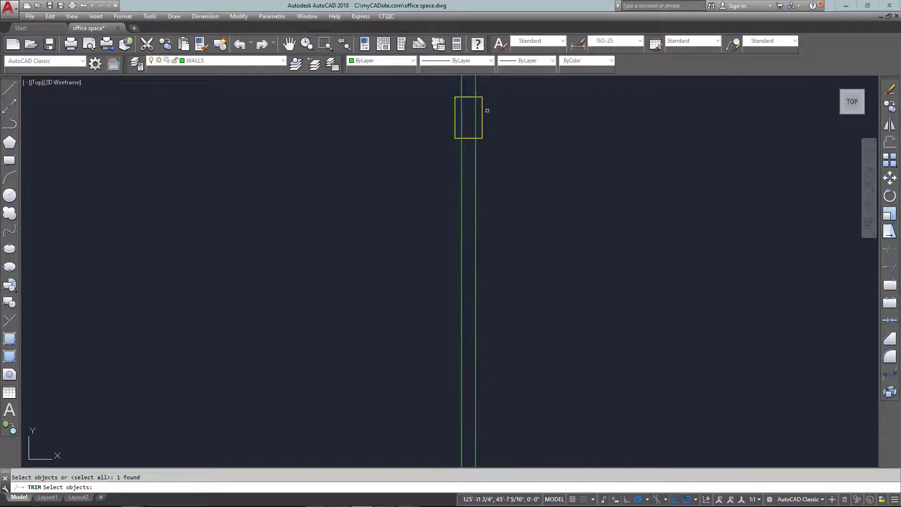
{"action": "left_click", "coordinate": [486, 113]}
{"action": "left_click", "coordinate": [487, 117]}
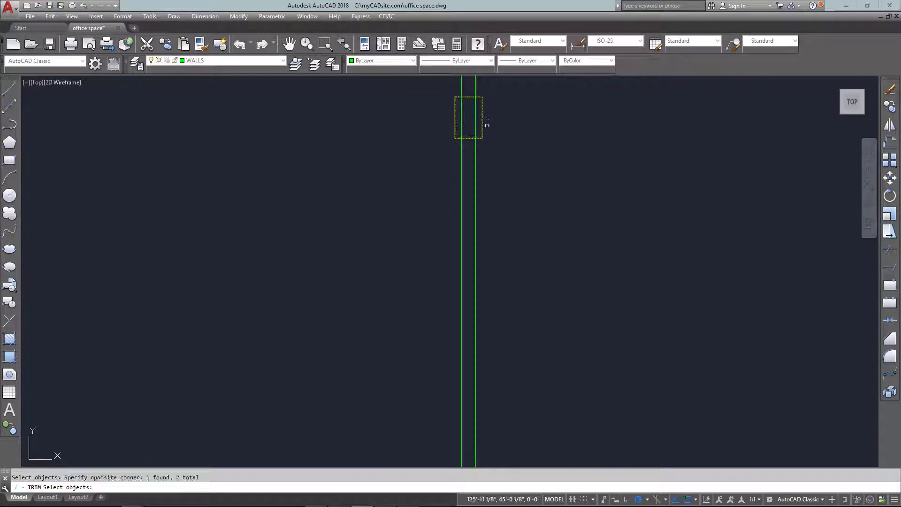
{"action": "key", "text": "Return"}
- Trim away the right wall lines inside the column boxes
{"action": "scroll", "coordinate": [477, 115], "scroll_direction": "up", "scroll_amount": 5}
{"action": "scroll", "coordinate": [463, 144], "scroll_direction": "down", "scroll_amount": 10}
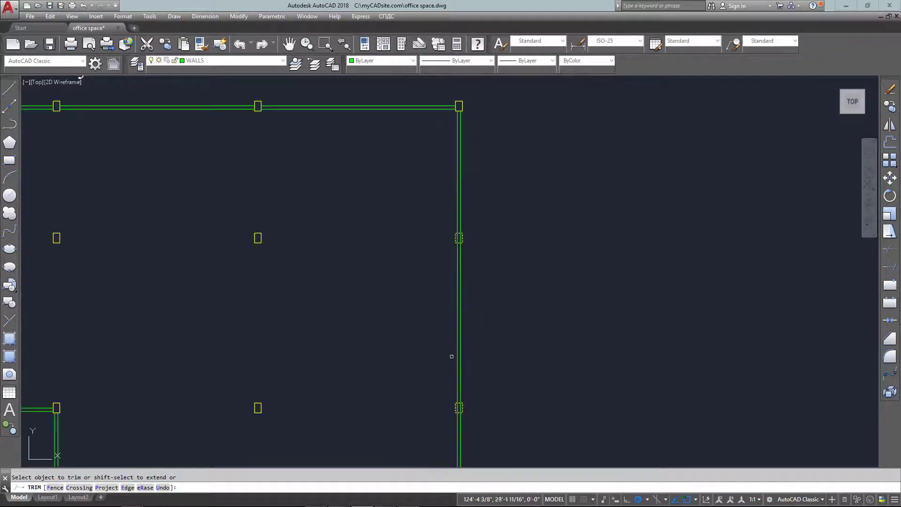
{"action": "scroll", "coordinate": [483, 423], "scroll_direction": "up", "scroll_amount": 8}
{"action": "left_click", "coordinate": [541, 291]}
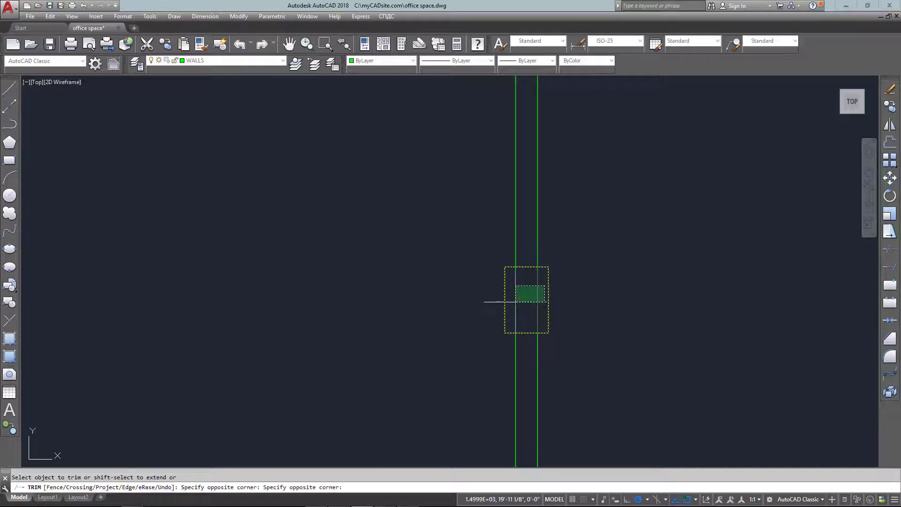
{"action": "left_click", "coordinate": [519, 304]}
{"action": "scroll", "coordinate": [507, 307], "scroll_direction": "down", "scroll_amount": 7}
{"action": "middle_click_drag", "start_coordinate": [507, 308], "coordinate": [518, 222]}
{"action": "scroll", "coordinate": [526, 218], "scroll_direction": "up", "scroll_amount": 10}
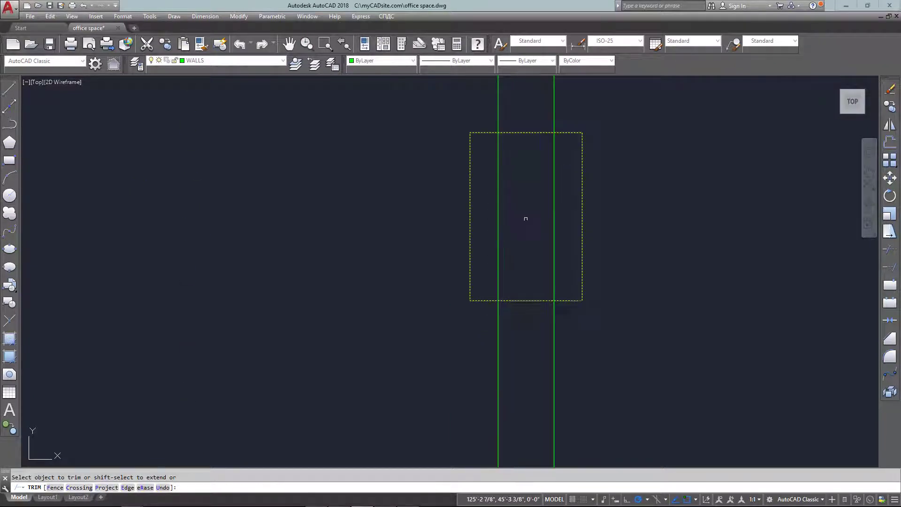
{"action": "scroll", "coordinate": [528, 214], "scroll_direction": "down", "scroll_amount": 10}
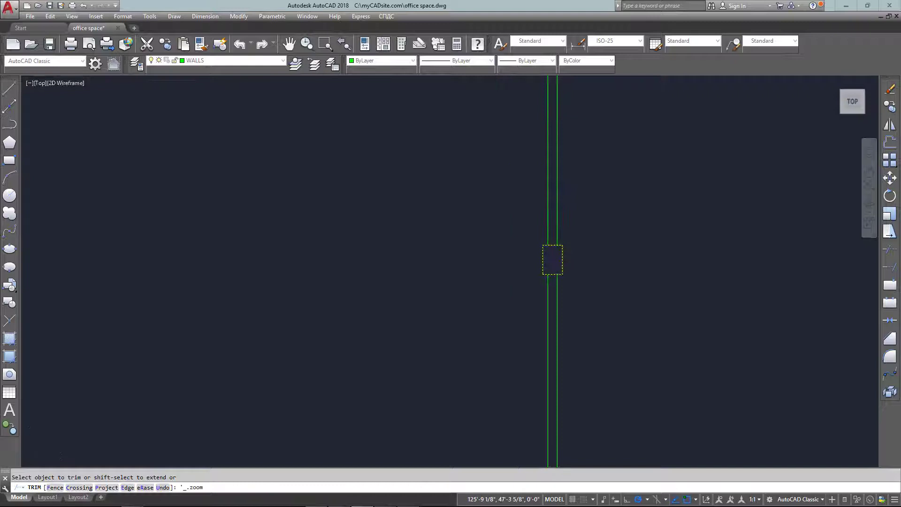
- Draw a horizontal line across the middle of the plan, from the left wall to the right wall
{"action": "key", "text": "Escape"}
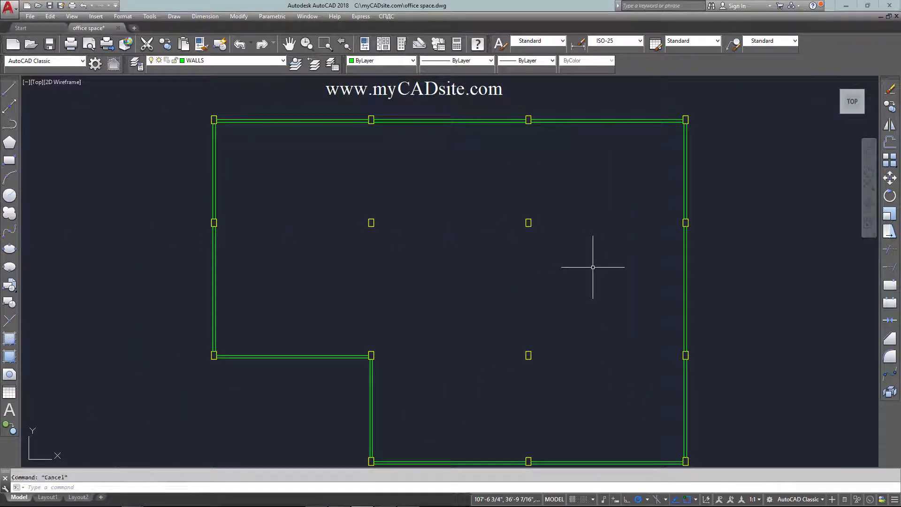
{"action": "scroll", "coordinate": [418, 235], "scroll_direction": "up", "scroll_amount": 2}
{"action": "mouse_move", "coordinate": [419, 236]}
{"action": "middle_mouse_down"}
{"action": "mouse_move", "coordinate": [422, 252]}
{"action": "mouse_move", "coordinate": [407, 267]}
{"action": "middle_mouse_up"}
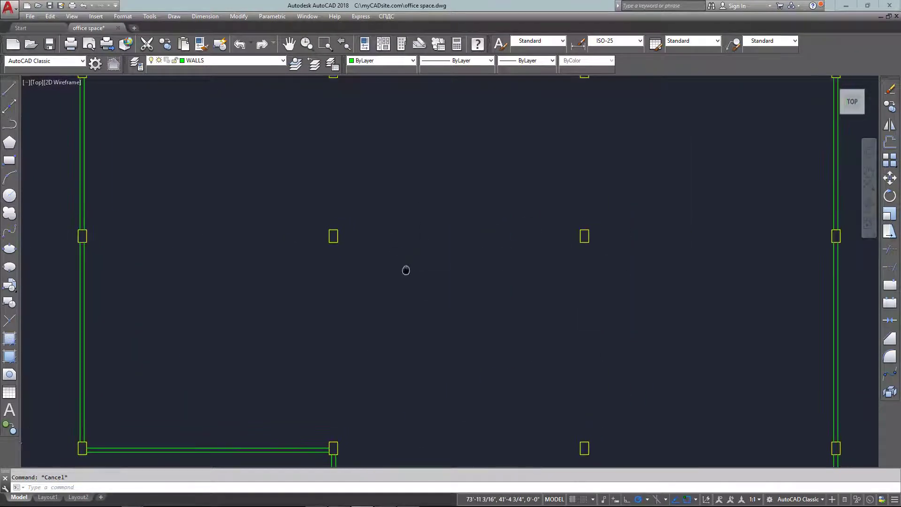
{"action": "type", "text": "l"}
{"action": "key", "text": "Return"}
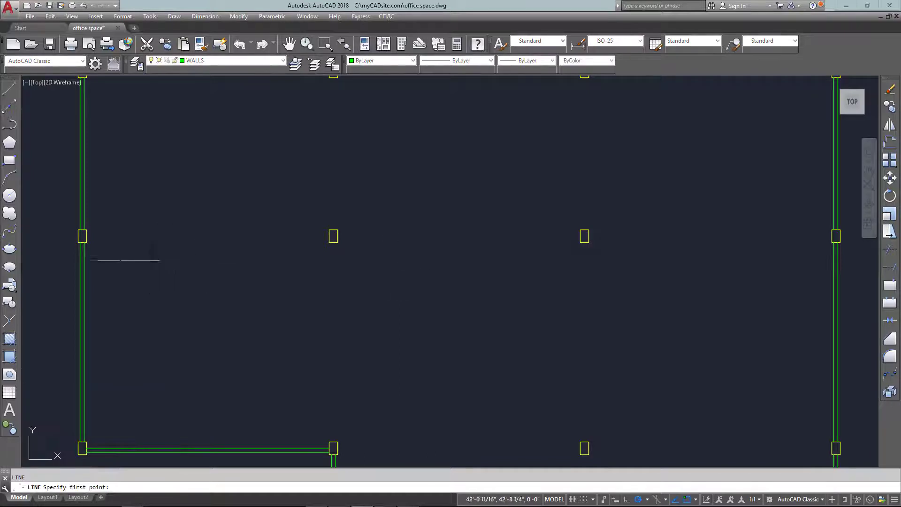
{"action": "left_click", "coordinate": [86, 242]}
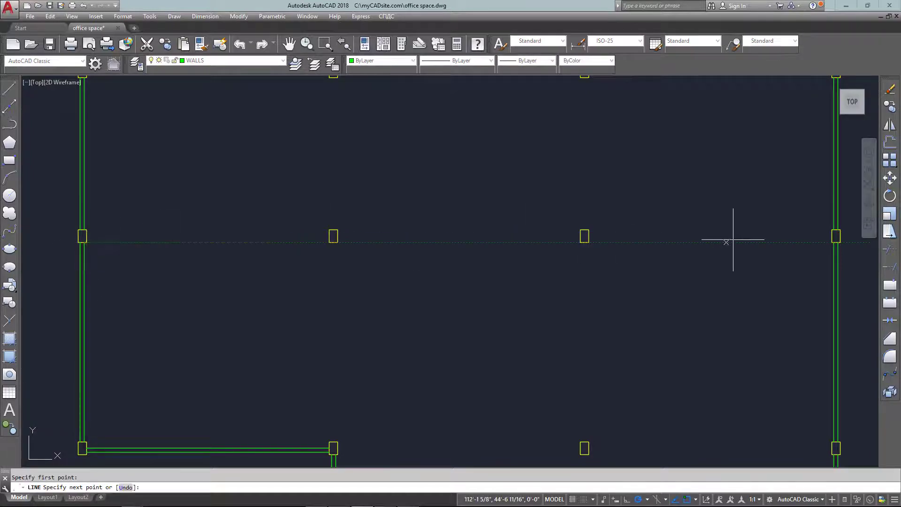
{"action": "left_click", "coordinate": [832, 242]}
{"action": "key", "text": "Escape"}
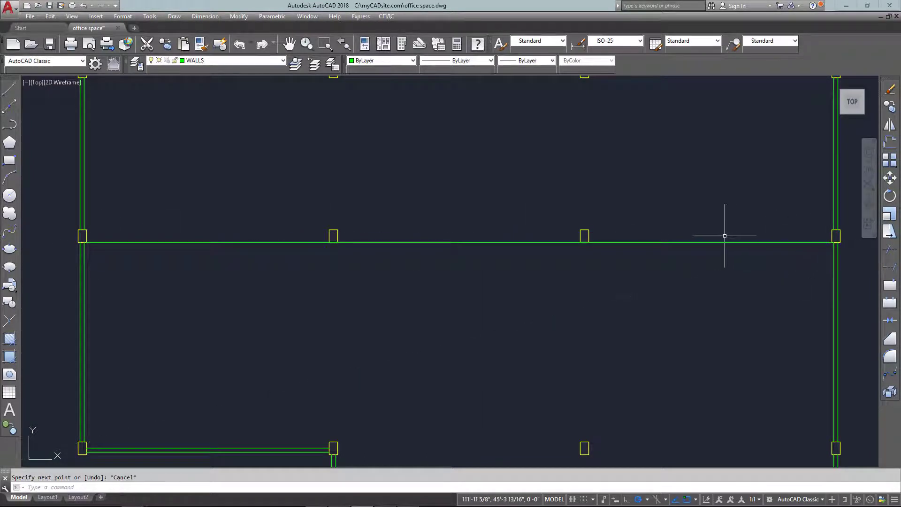
- Offset the horizontal line with the default distance and move the wall lines down 3
{"action": "type", "text": "o"}
{"action": "key", "text": "Return"}
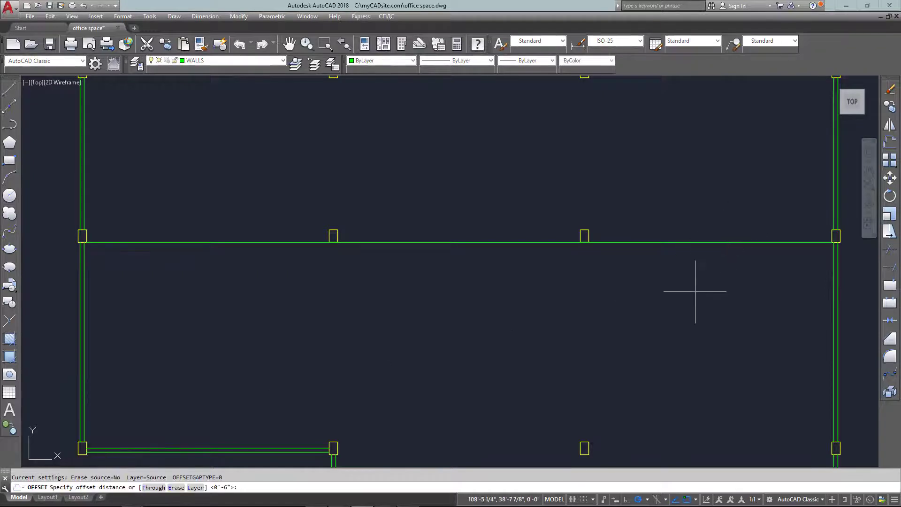
{"action": "key", "text": "Return"}
{"action": "left_click", "coordinate": [671, 243]}
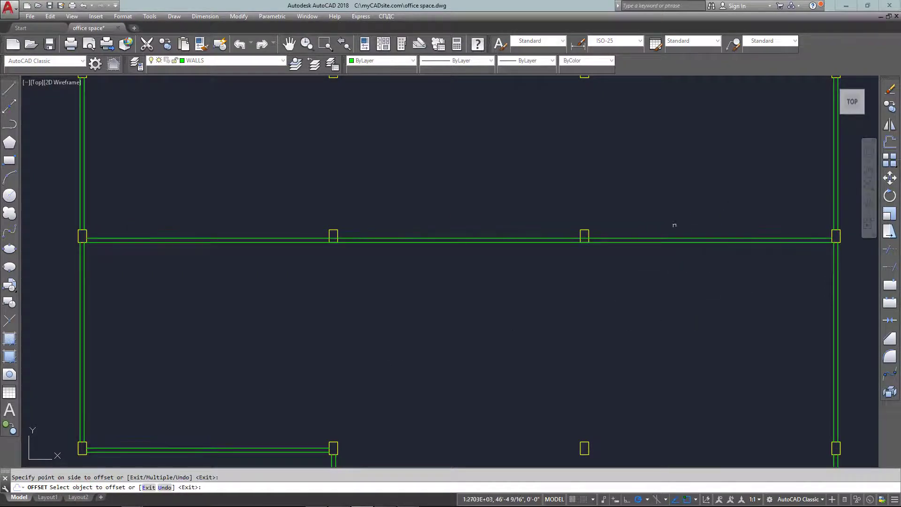
{"action": "key", "text": "Escape"}
{"action": "left_click", "coordinate": [710, 220]}
{"action": "left_click", "coordinate": [672, 256]}
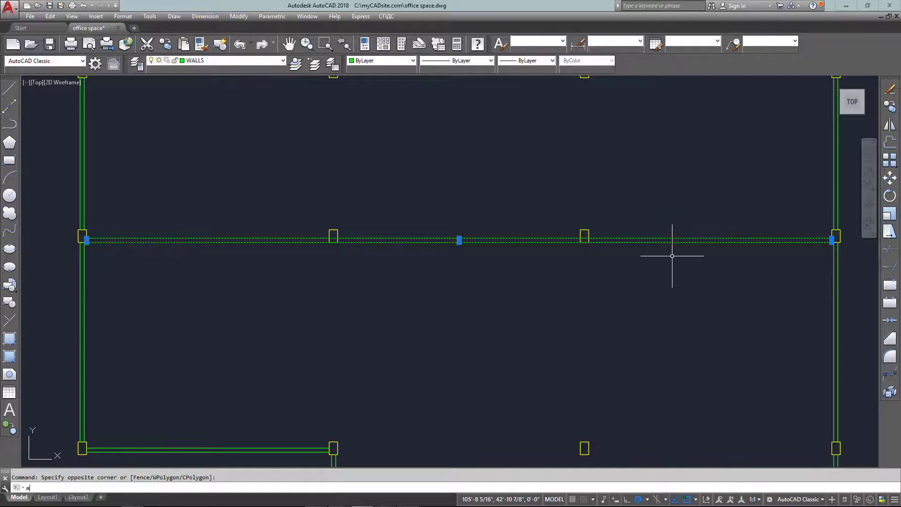
{"action": "type", "text": "m"}
{"action": "key", "text": "Return"}
{"action": "left_click", "coordinate": [677, 291]}
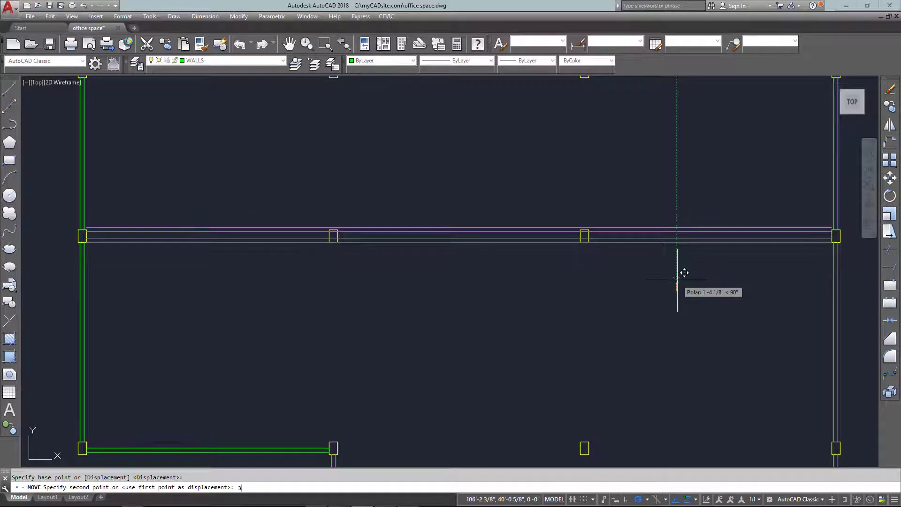
{"action": "key", "text": "Return"}
- Start a trim using two middle columns as cutting edges
{"action": "type", "text": "ts or"}
{"action": "key", "text": "Return"}
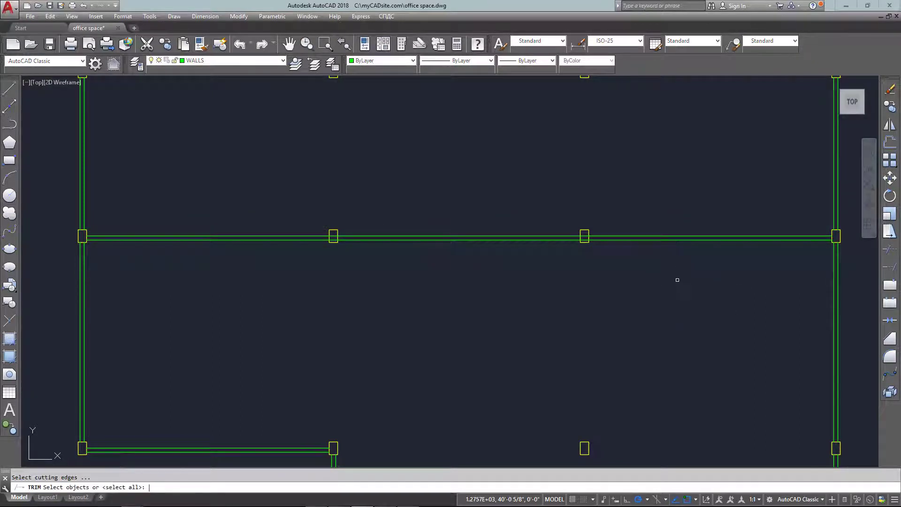
{"action": "left_click", "coordinate": [587, 231]}
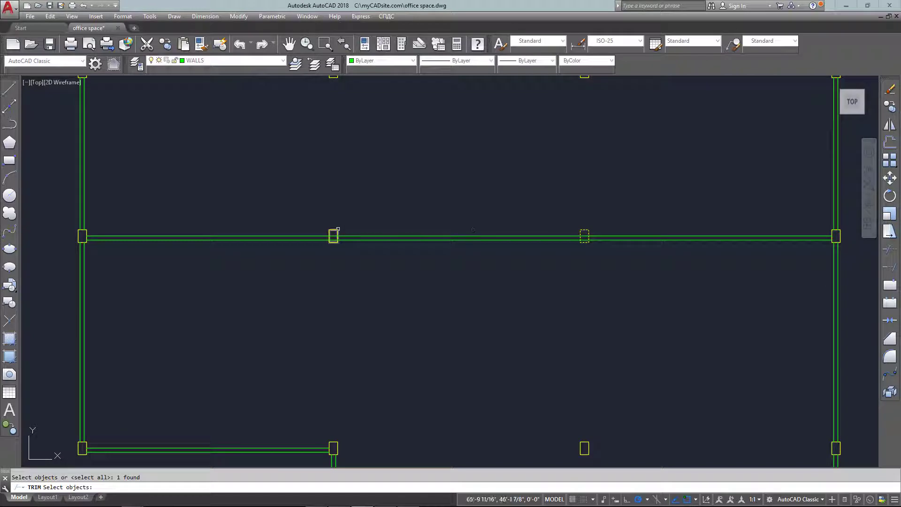
{"action": "left_click", "coordinate": [336, 231]}
{"action": "key", "text": "Return"}
{"action": "scroll", "coordinate": [588, 235], "scroll_direction": "up", "scroll_amount": 6}
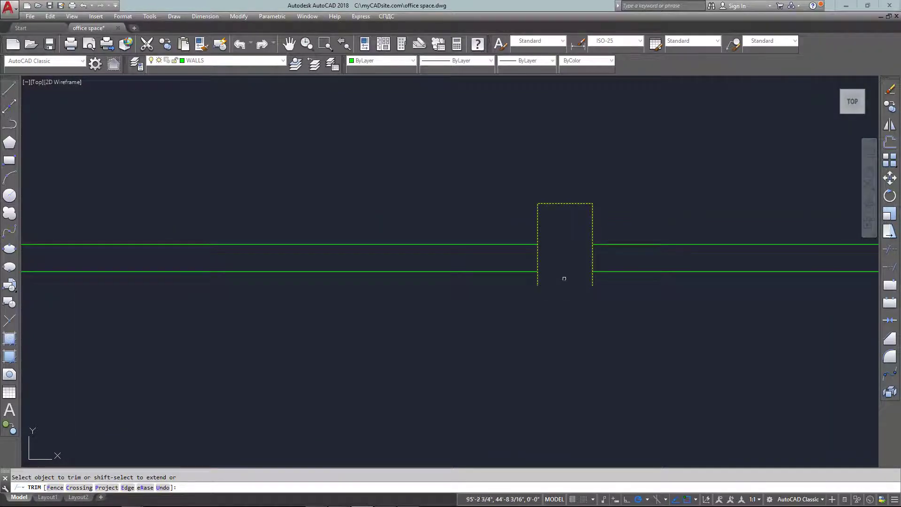
{"action": "scroll", "coordinate": [568, 273], "scroll_direction": "down", "scroll_amount": 8}
{"action": "scroll", "coordinate": [585, 235], "scroll_direction": "up", "scroll_amount": 10}
- Cut the horizontal wall lines out of the column boxes
{"action": "left_click", "coordinate": [643, 191]}
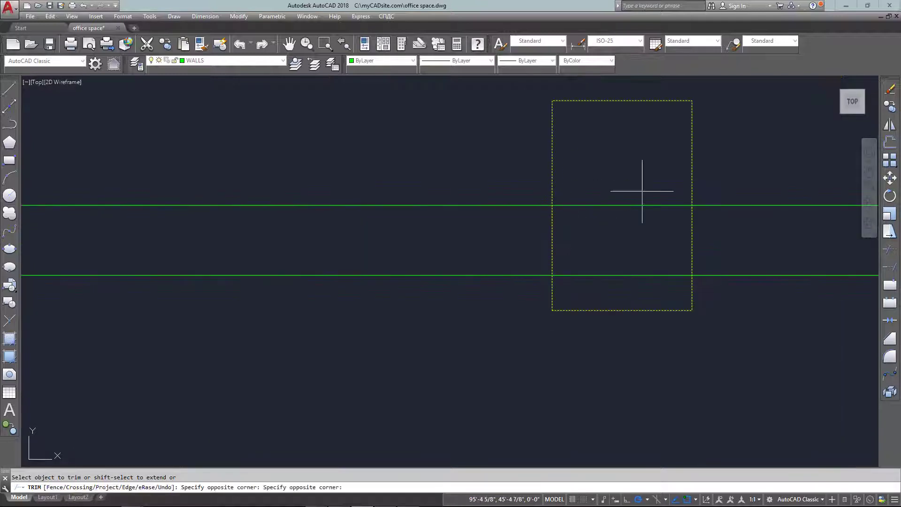
{"action": "scroll", "coordinate": [593, 258], "scroll_direction": "down", "scroll_amount": 8}
{"action": "scroll", "coordinate": [337, 262], "scroll_direction": "up", "scroll_amount": 8}
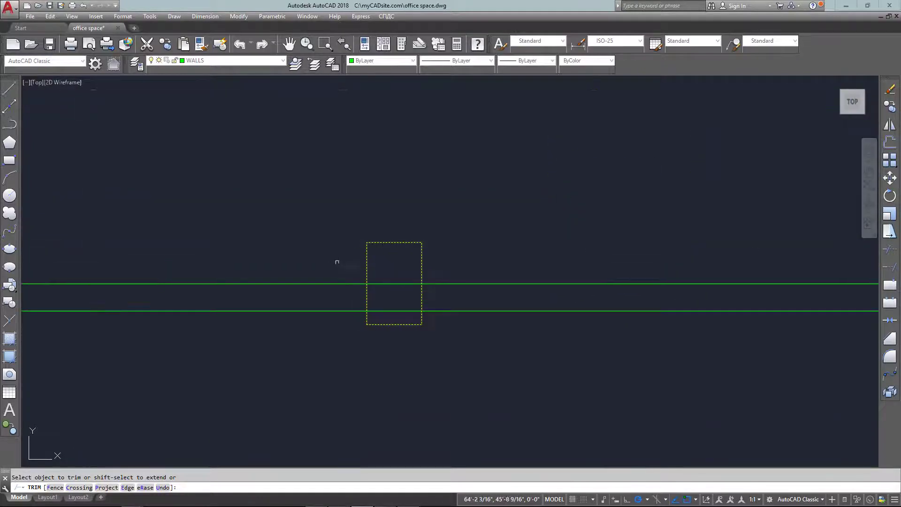
{"action": "scroll", "coordinate": [382, 285], "scroll_direction": "up", "scroll_amount": 4}
{"action": "left_click", "coordinate": [444, 258]}
{"action": "left_click", "coordinate": [405, 348]}
{"action": "scroll", "coordinate": [406, 301], "scroll_direction": "down", "scroll_amount": 10}
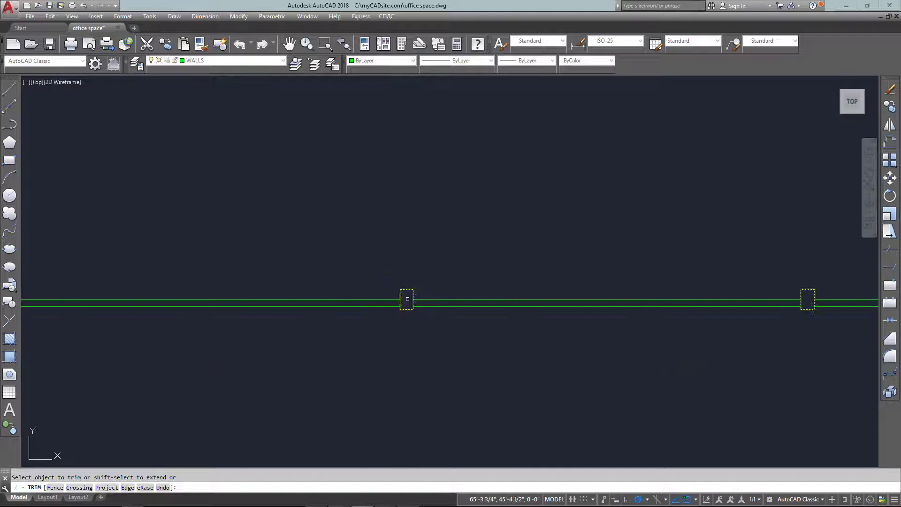
{"action": "scroll", "coordinate": [408, 299], "scroll_direction": "down", "scroll_amount": 5}
{"action": "key", "text": "Escape"}
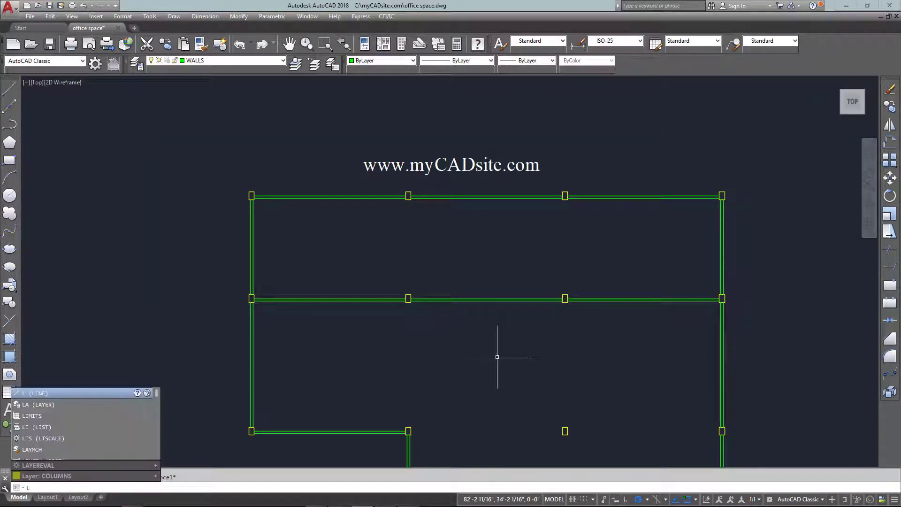
- Draw a vertical wall line between two columns across the top strip
{"action": "key", "text": "Return"}
{"action": "scroll", "coordinate": [451, 317], "scroll_direction": "up", "scroll_amount": 4}
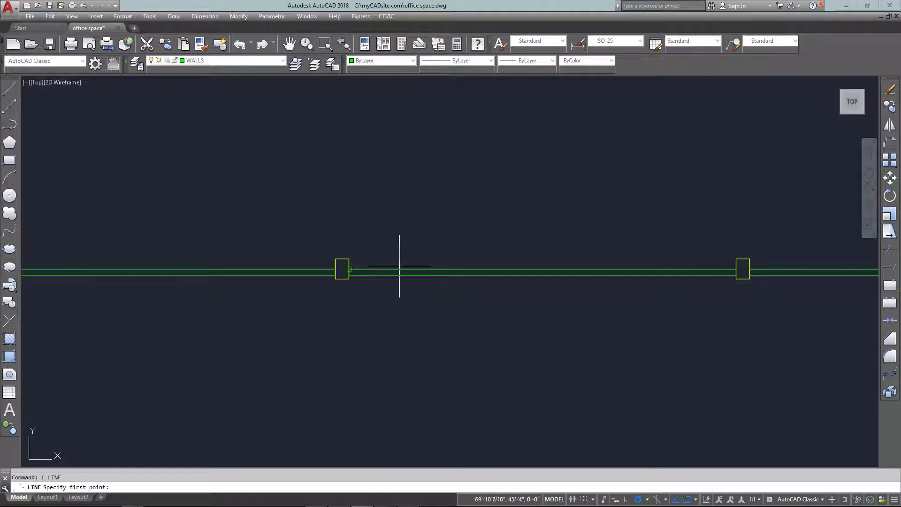
{"action": "left_click", "coordinate": [348, 258]}
{"action": "scroll", "coordinate": [349, 233], "scroll_direction": "down", "scroll_amount": 2}
{"action": "scroll", "coordinate": [374, 306], "scroll_direction": "down", "scroll_amount": 2}
{"action": "scroll", "coordinate": [368, 225], "scroll_direction": "up", "scroll_amount": 4}
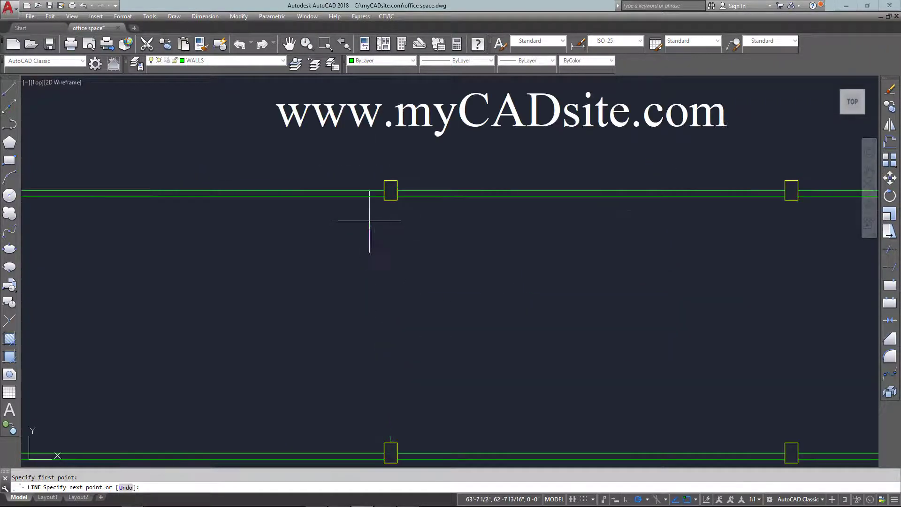
{"action": "left_click", "coordinate": [390, 200]}
{"action": "key", "text": "Escape"}
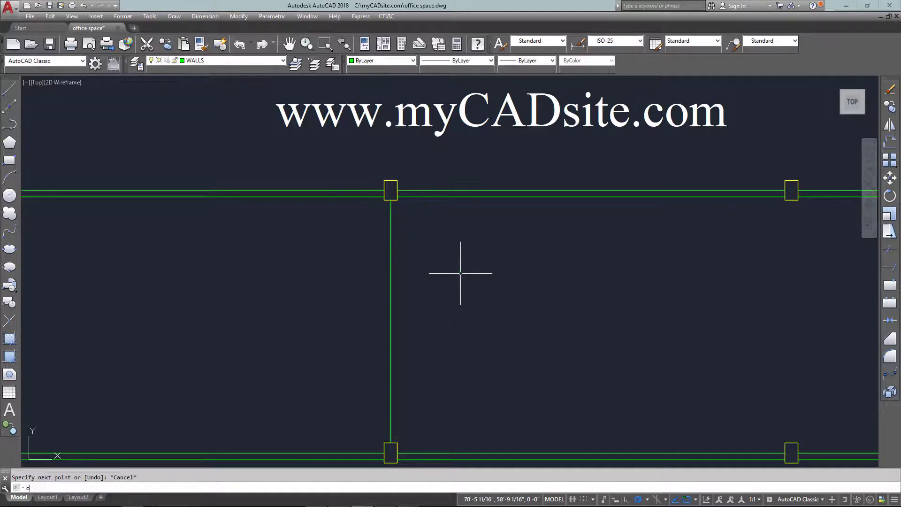
- Offset the vertical line 3 units to its left to make a double-line wall
{"action": "type", "text": "of"}
{"action": "key", "text": "Return"}
{"action": "type", "text": "3"}
{"action": "key", "text": "Return"}
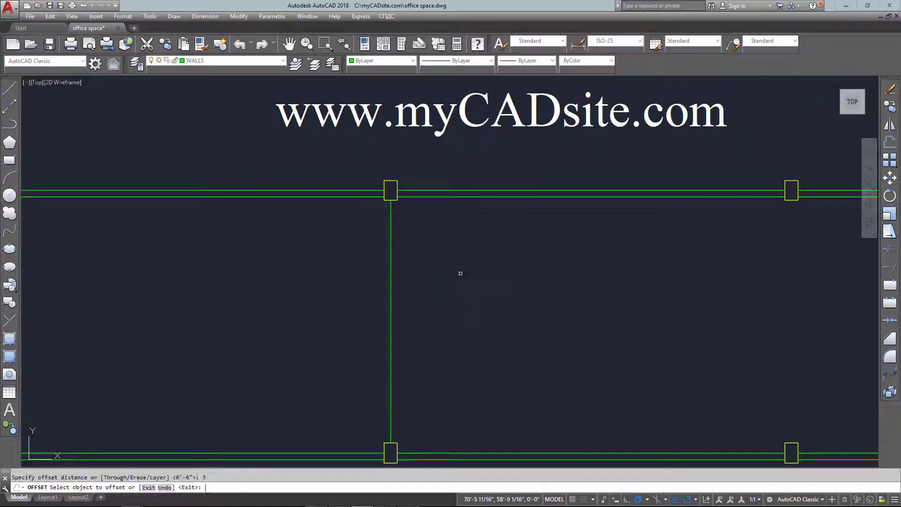
{"action": "left_click", "coordinate": [388, 312]}
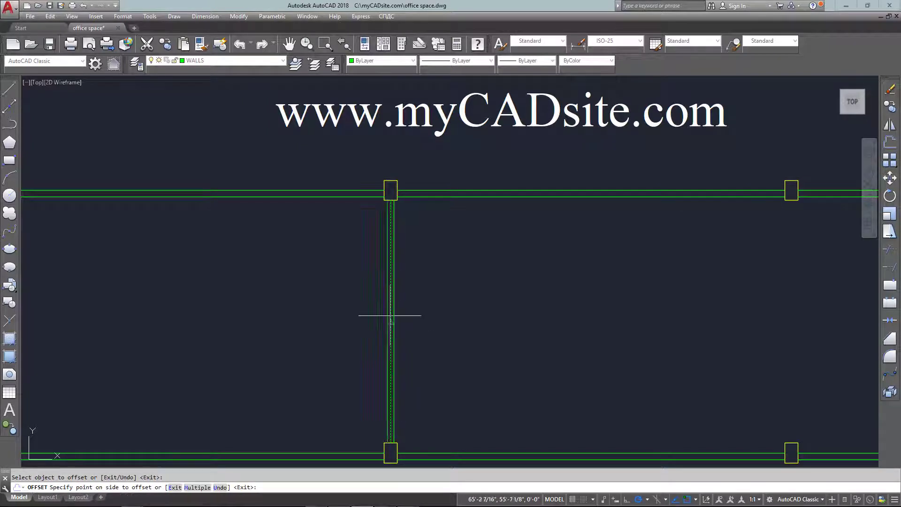
{"action": "left_click", "coordinate": [367, 312]}
{"action": "key", "text": "Escape"}
- Copy both partition lines over to the next column on the right
{"action": "left_click", "coordinate": [391, 309]}
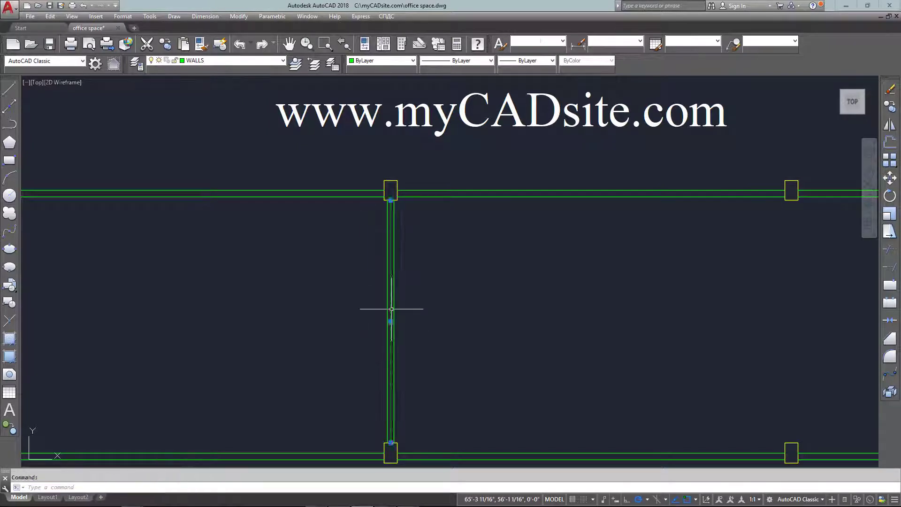
{"action": "key", "text": "Escape"}
{"action": "left_click", "coordinate": [439, 316]}
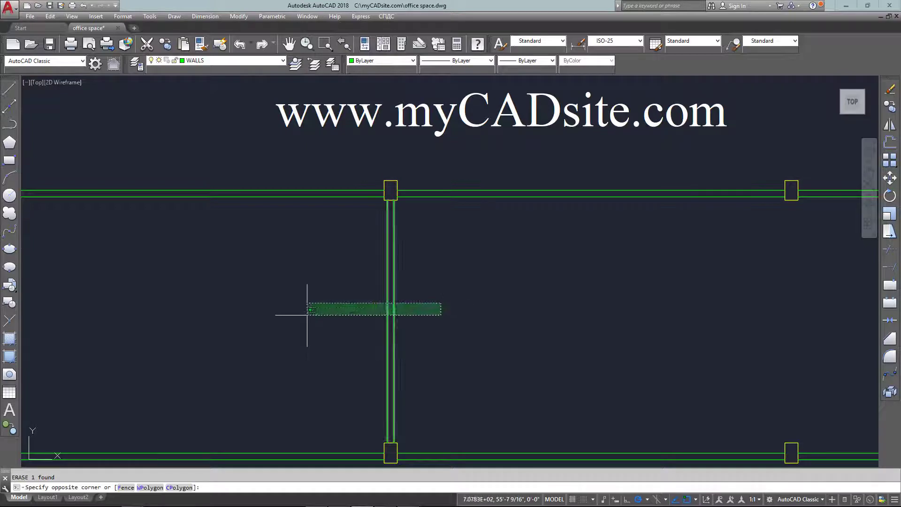
{"action": "left_click", "coordinate": [308, 312]}
{"action": "type", "text": "co"}
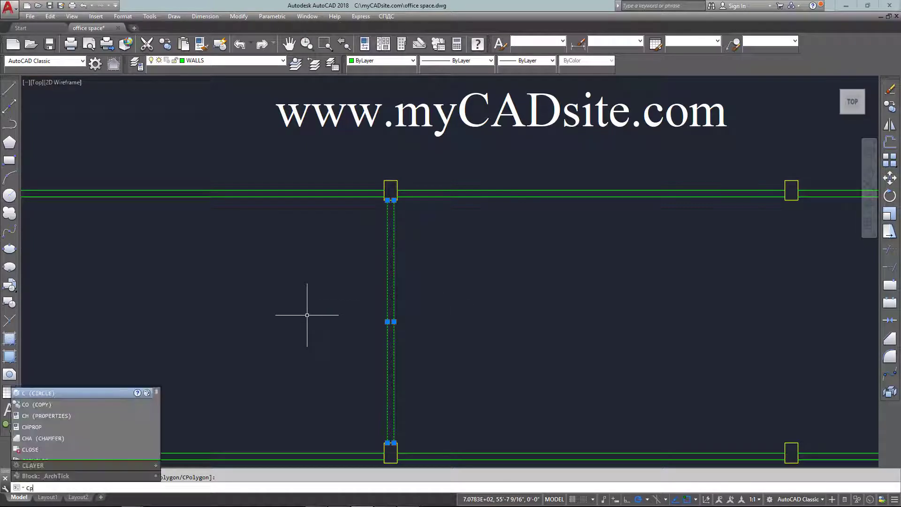
{"action": "key", "text": "Return"}
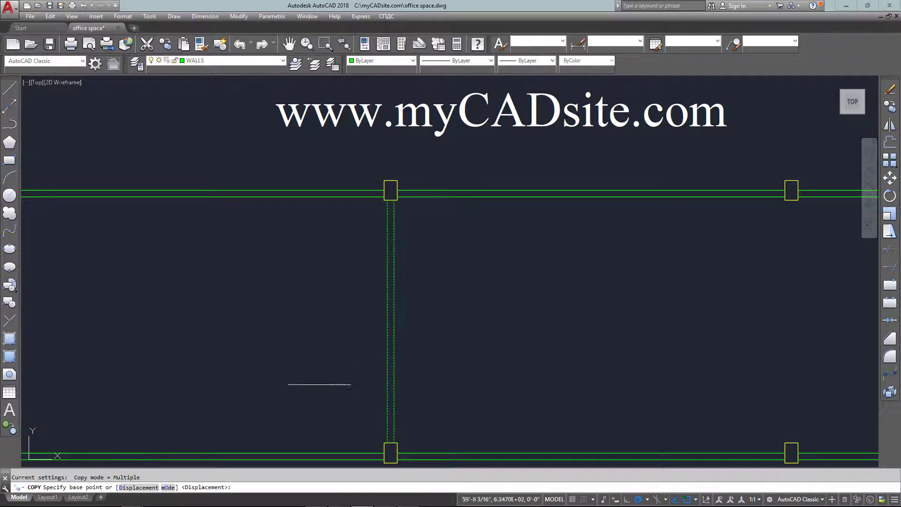
{"action": "left_click", "coordinate": [381, 443]}
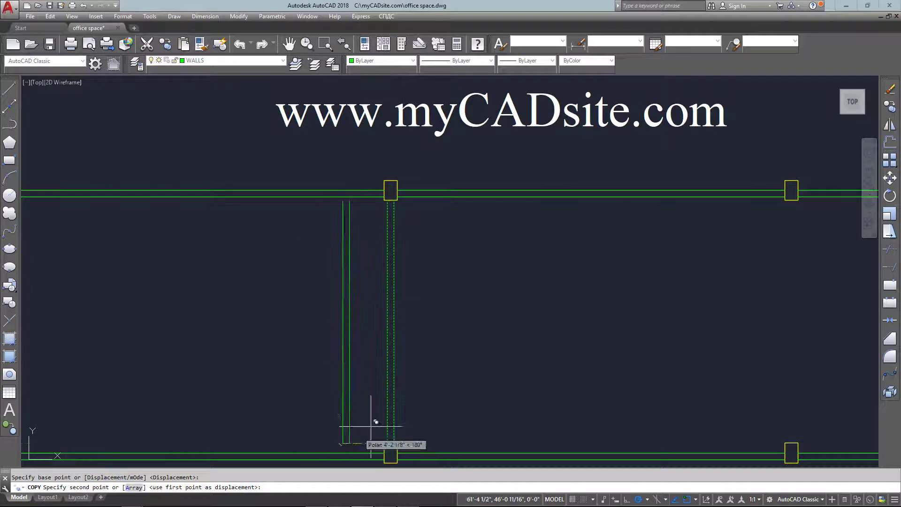
{"action": "left_click", "coordinate": [790, 438]}
{"action": "key", "text": "Escape"}
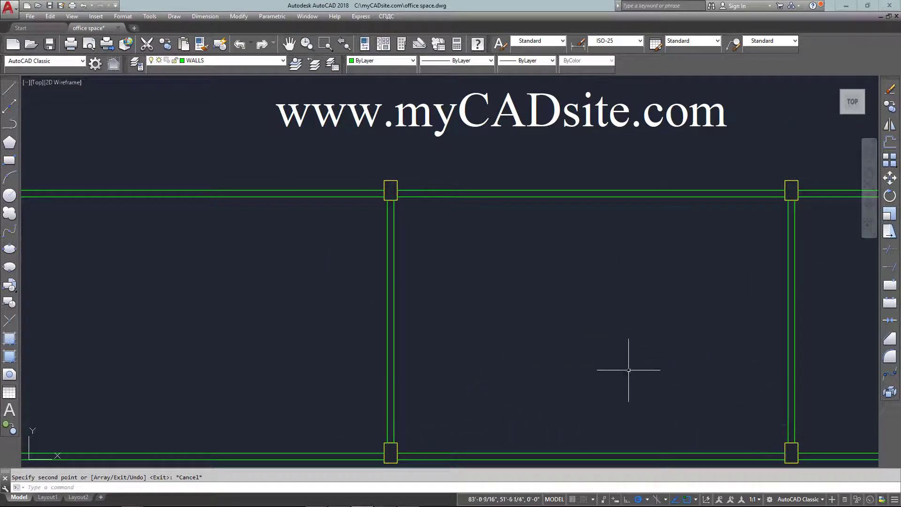
{"action": "middle_click_drag", "start_coordinate": [629, 371], "coordinate": [609, 340]}
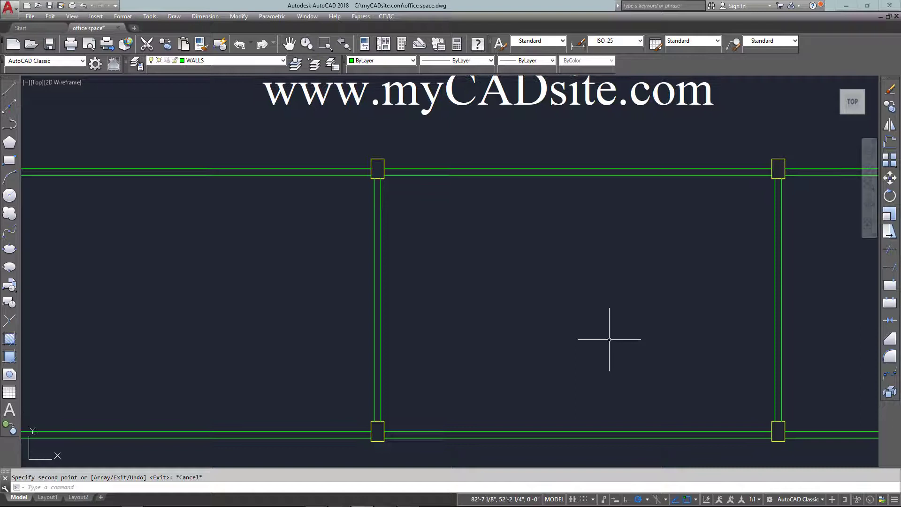
{"action": "scroll", "coordinate": [539, 332], "scroll_direction": "down", "scroll_amount": 5}
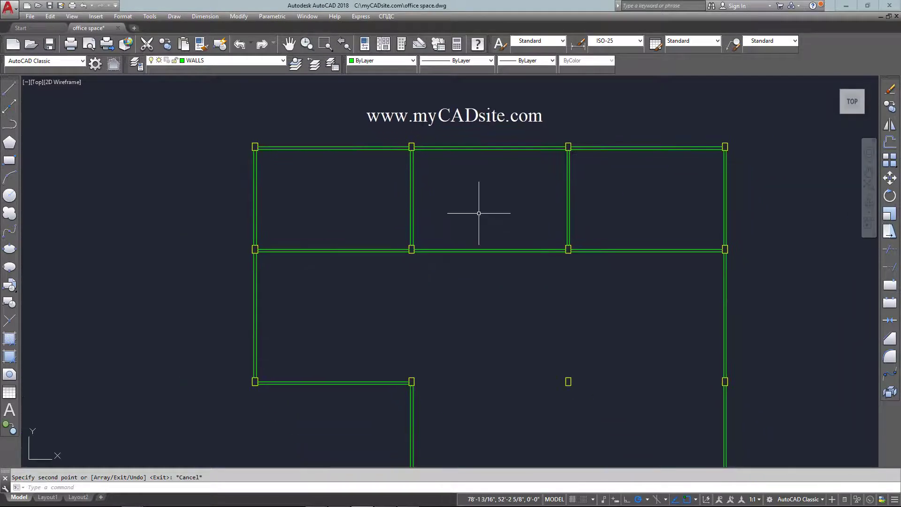
- Draw a vertical line across the left office from the top wall to the bottom wall
{"action": "scroll", "coordinate": [476, 213], "scroll_direction": "up", "scroll_amount": 2}
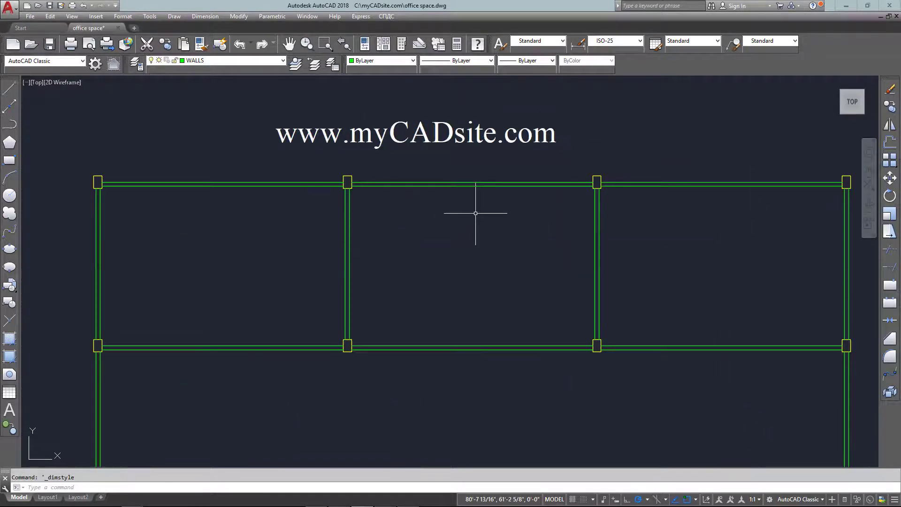
{"action": "type", "text": "line"}
{"action": "key", "text": "Return"}
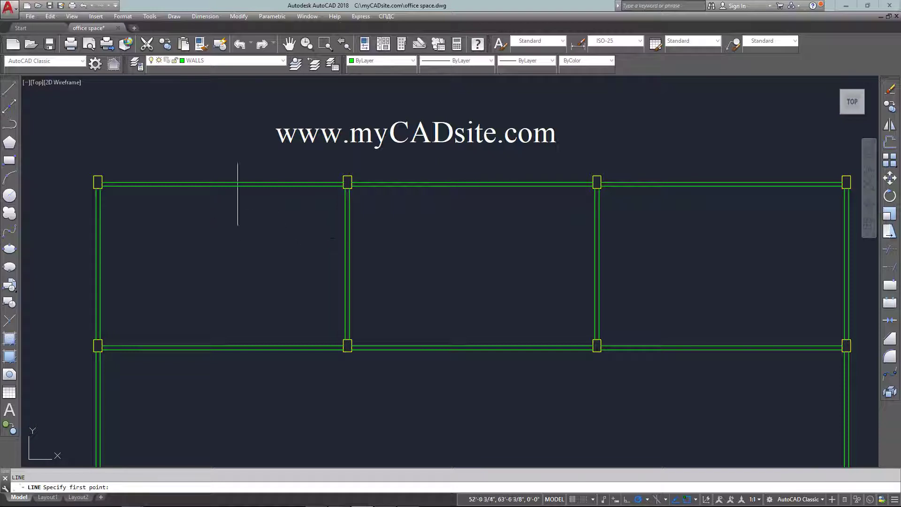
{"action": "left_click", "coordinate": [222, 186]}
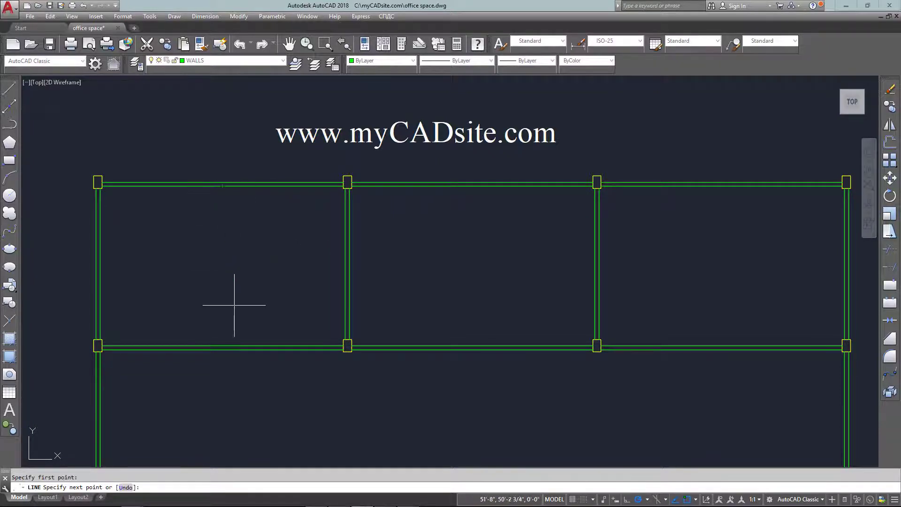
{"action": "left_click", "coordinate": [223, 346]}
{"action": "key", "text": "Return"}
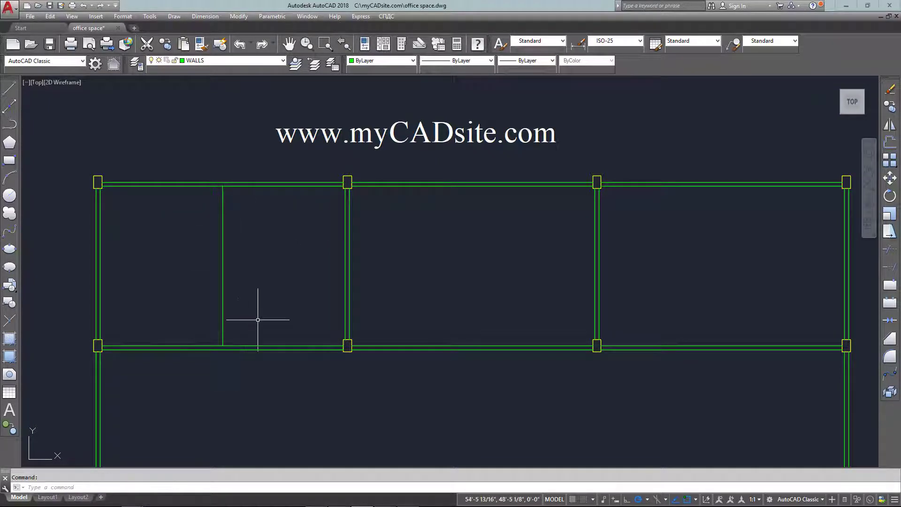
- Offset that line 3 units to each side, then erase the original middle line
{"action": "type", "text": "o"}
{"action": "key", "text": "Return"}
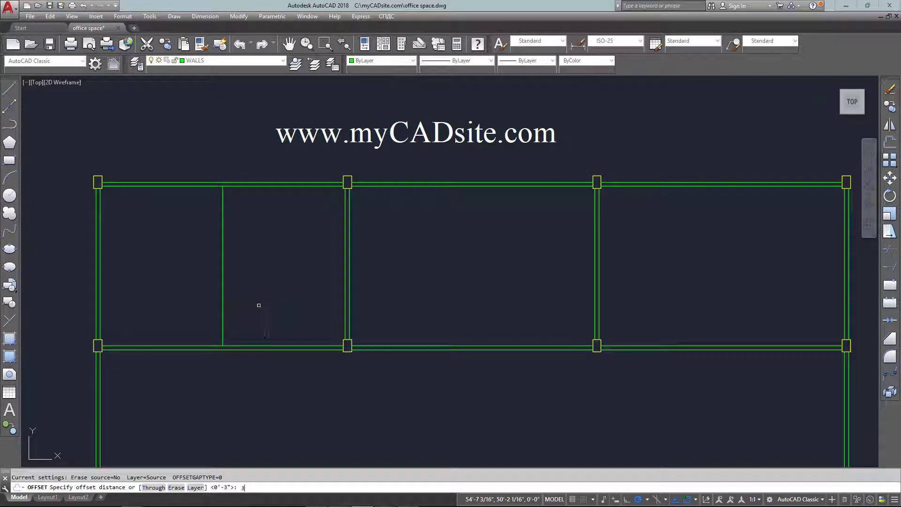
{"action": "type", "text": "3"}
{"action": "key", "text": "Return"}
{"action": "left_click", "coordinate": [220, 289]}
{"action": "left_click", "coordinate": [248, 288]}
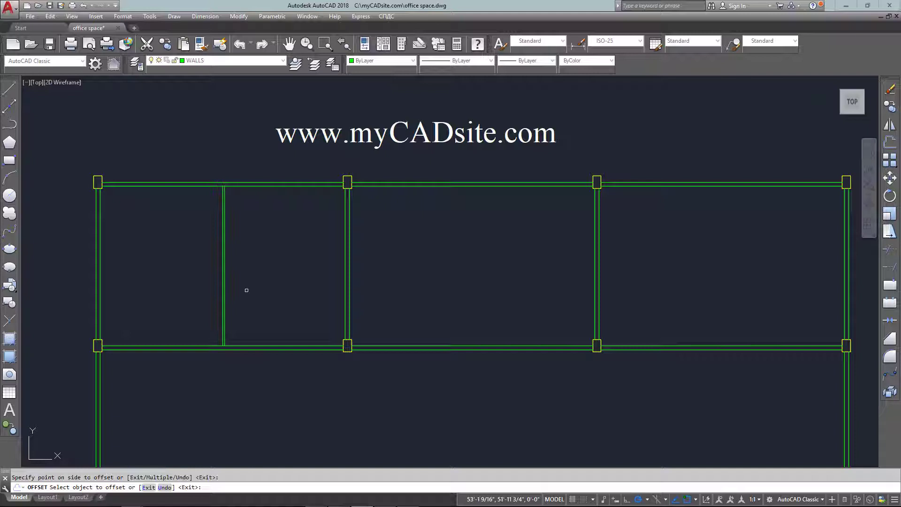
{"action": "left_click", "coordinate": [220, 287]}
{"action": "left_click", "coordinate": [197, 287]}
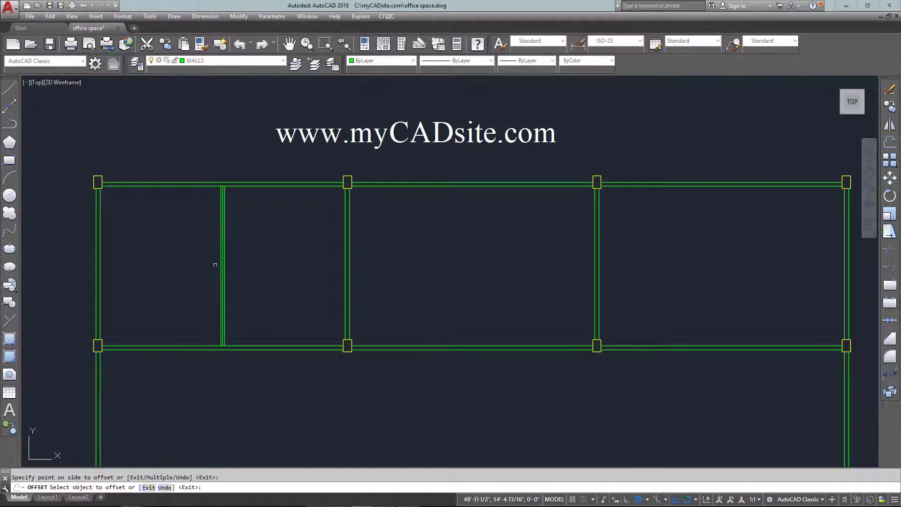
{"action": "scroll", "coordinate": [221, 263], "scroll_direction": "up", "scroll_amount": 5}
{"action": "key", "text": "Escape"}
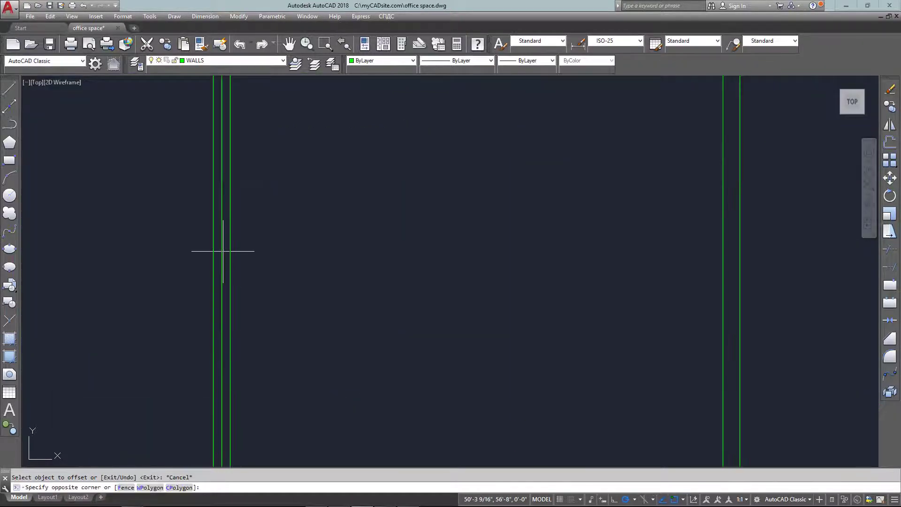
{"action": "left_click", "coordinate": [220, 252]}
{"action": "key", "text": "Delete"}
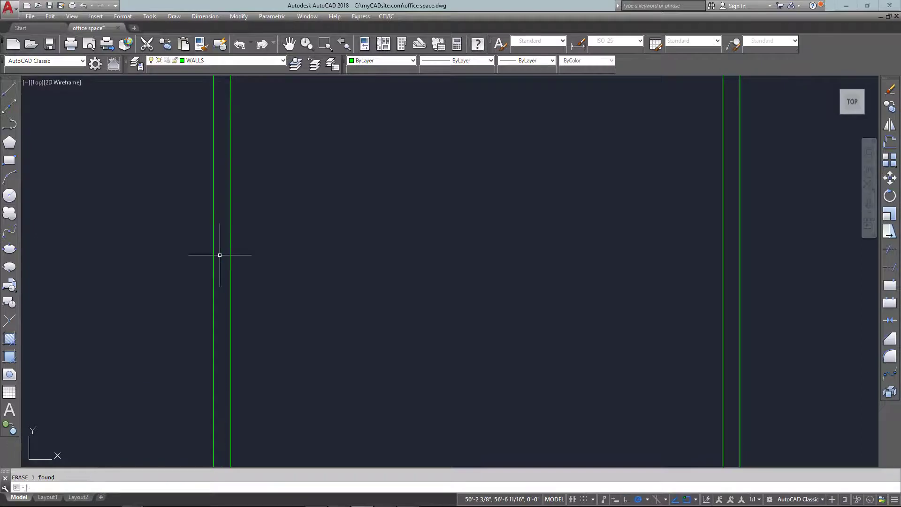
{"action": "scroll", "coordinate": [315, 247], "scroll_direction": "down", "scroll_amount": 3}
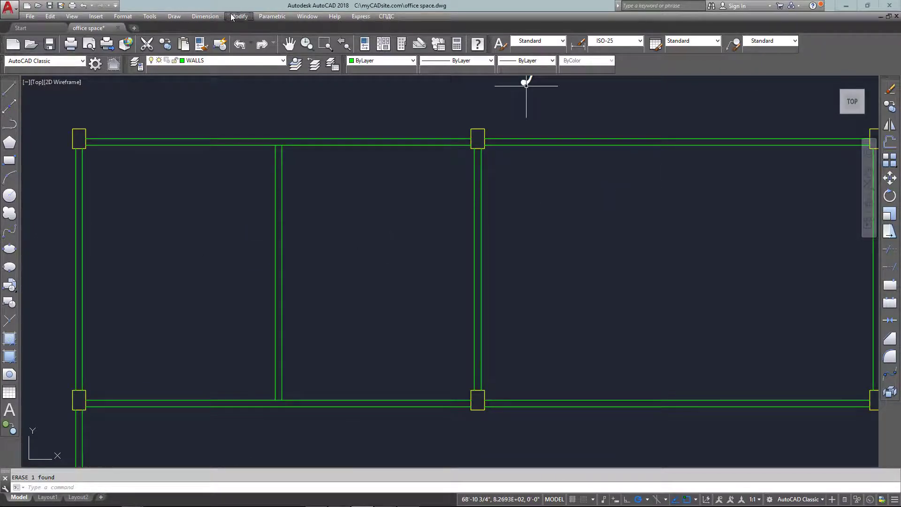
- Add a Linear dimension from the top-left wall corner to the middle column, placed above the wall
{"action": "left_click", "coordinate": [216, 17]}
{"action": "left_click", "coordinate": [210, 40]}
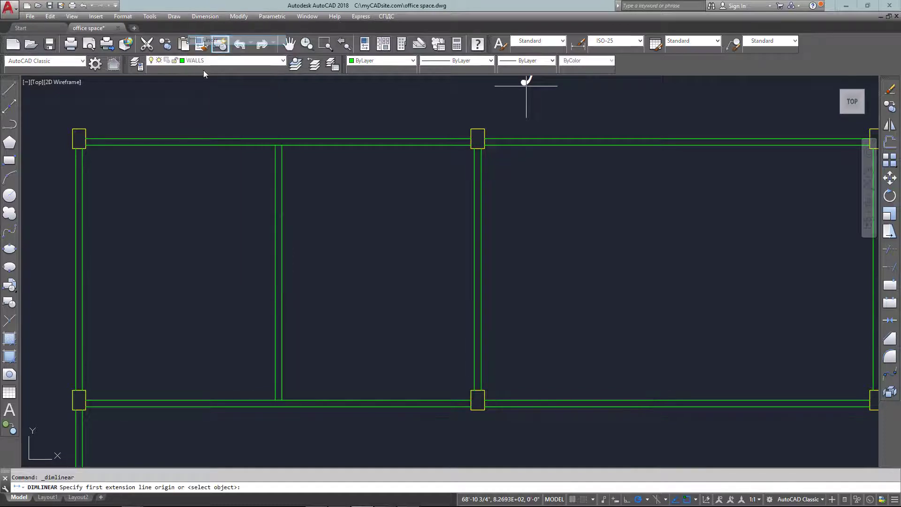
{"action": "left_click", "coordinate": [79, 129]}
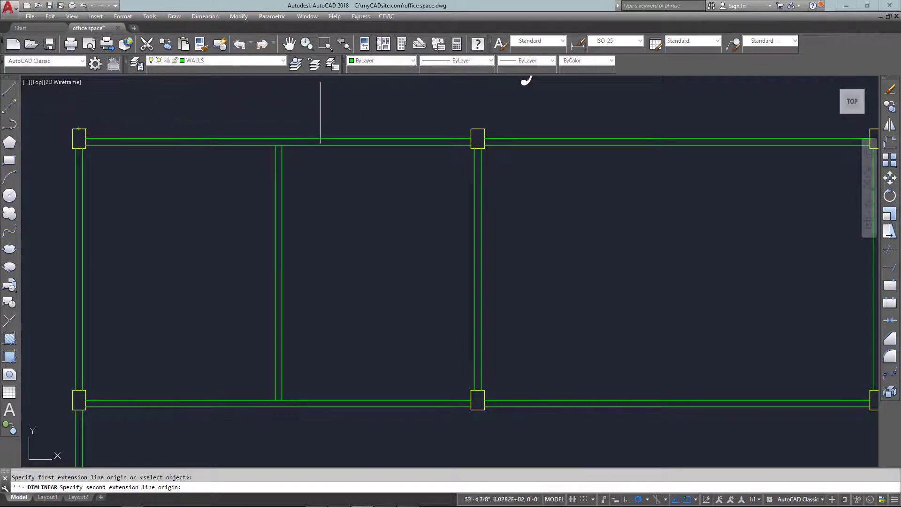
{"action": "left_click", "coordinate": [477, 128]}
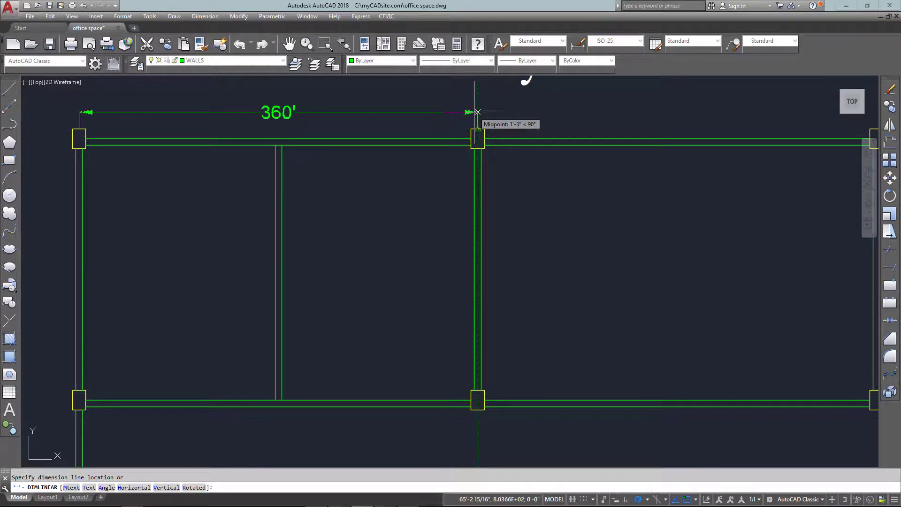
{"action": "left_click", "coordinate": [478, 112]}
{"action": "scroll", "coordinate": [289, 97], "scroll_direction": "up", "scroll_amount": 2}
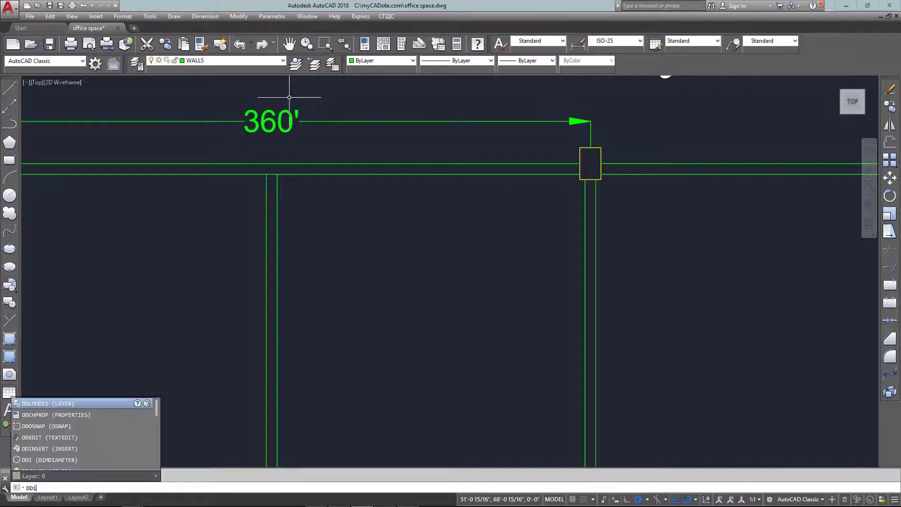
- Set the ISO-25 style's Primary Units scale factor to 1 so the dimension reads 30'
{"action": "type", "text": "m"}
{"action": "key", "text": "Return"}
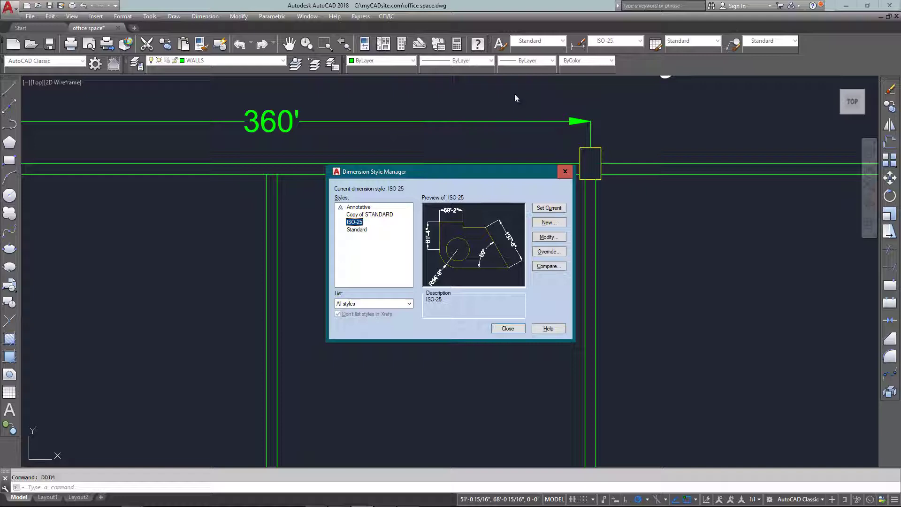
{"action": "left_click", "coordinate": [562, 239]}
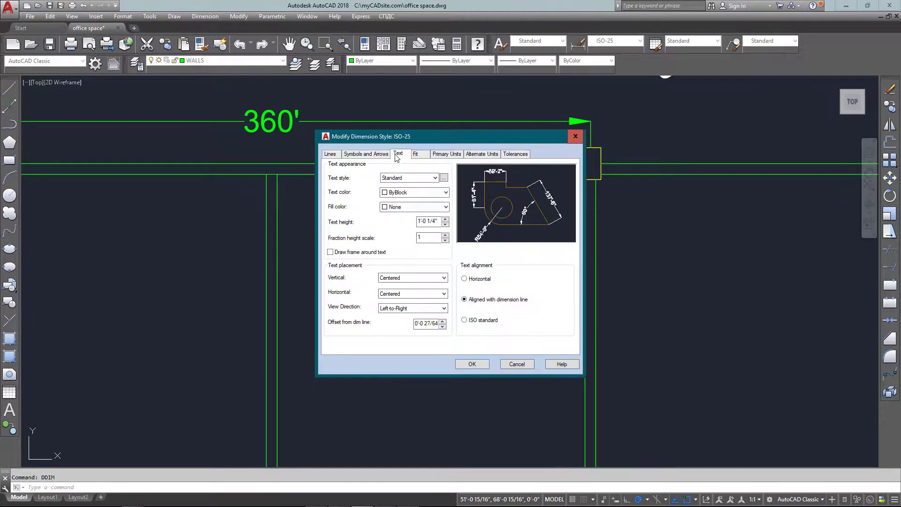
{"action": "left_click", "coordinate": [416, 154]}
{"action": "left_click", "coordinate": [437, 155]}
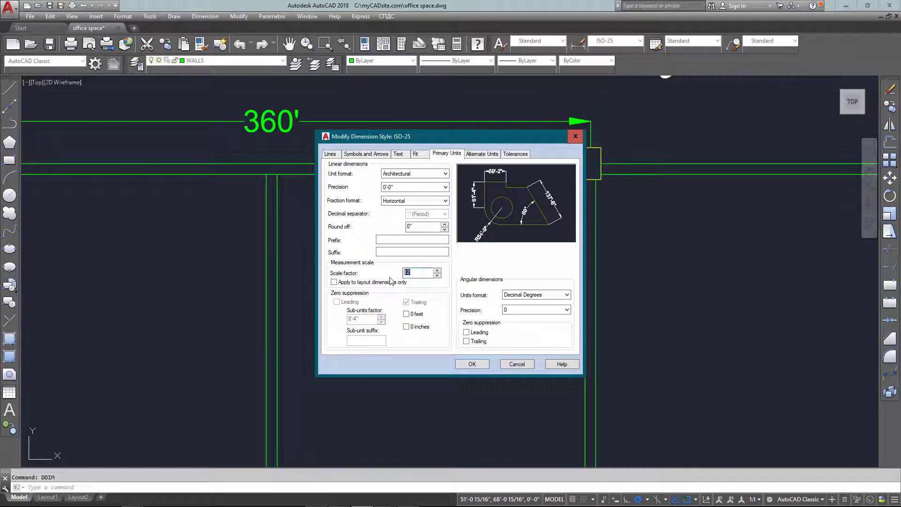
{"action": "type", "text": "1"}
{"action": "left_click", "coordinate": [483, 365]}
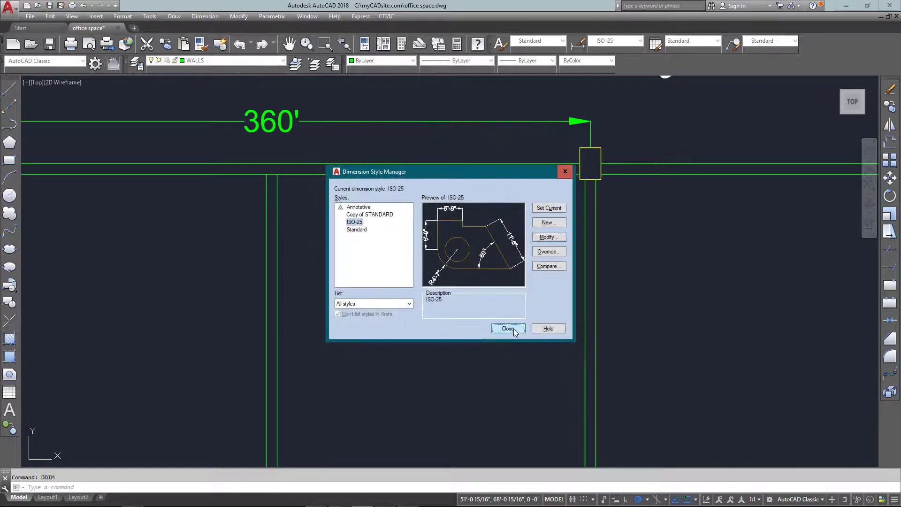
{"action": "left_click", "coordinate": [513, 329]}
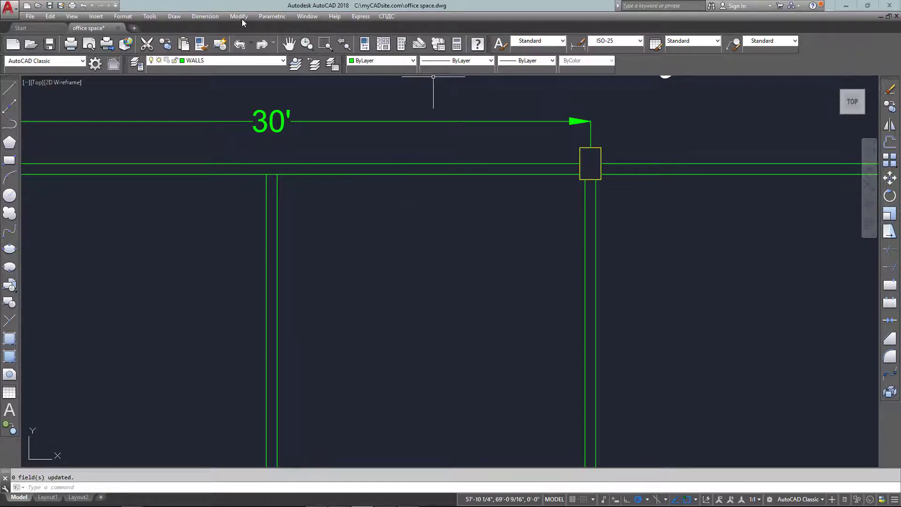
- Add a 15' linear dimension from the partition wall to the right column, below the 30' one
{"action": "left_click", "coordinate": [205, 16]}
{"action": "left_click", "coordinate": [224, 43]}
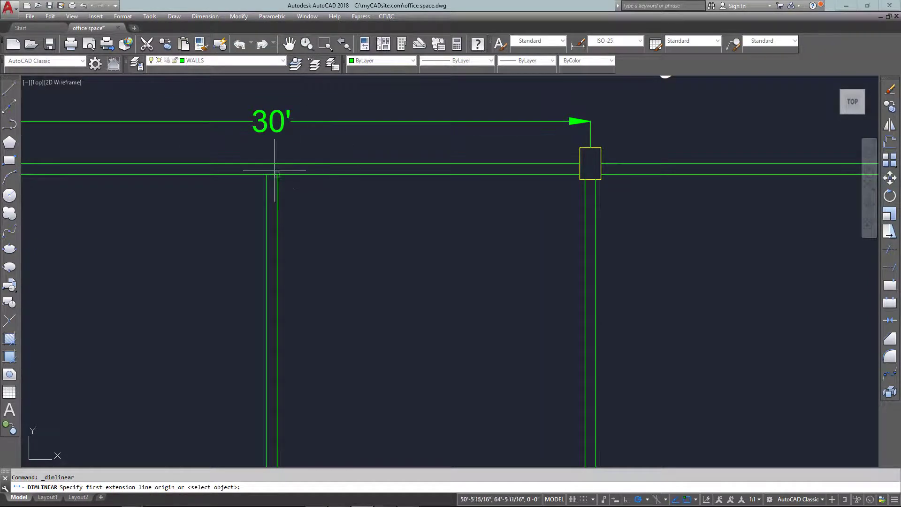
{"action": "scroll", "coordinate": [274, 170], "scroll_direction": "down", "scroll_amount": 5}
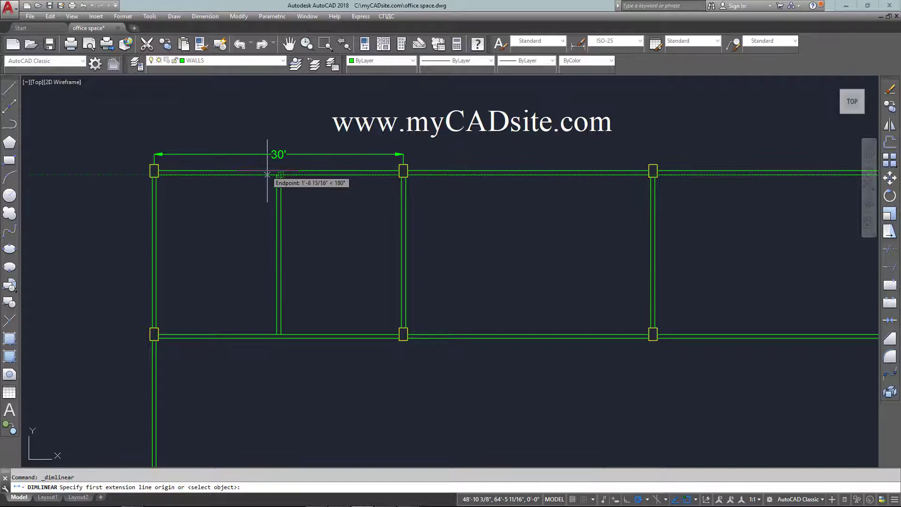
{"action": "middle_click_drag", "start_coordinate": [267, 175], "coordinate": [340, 193]}
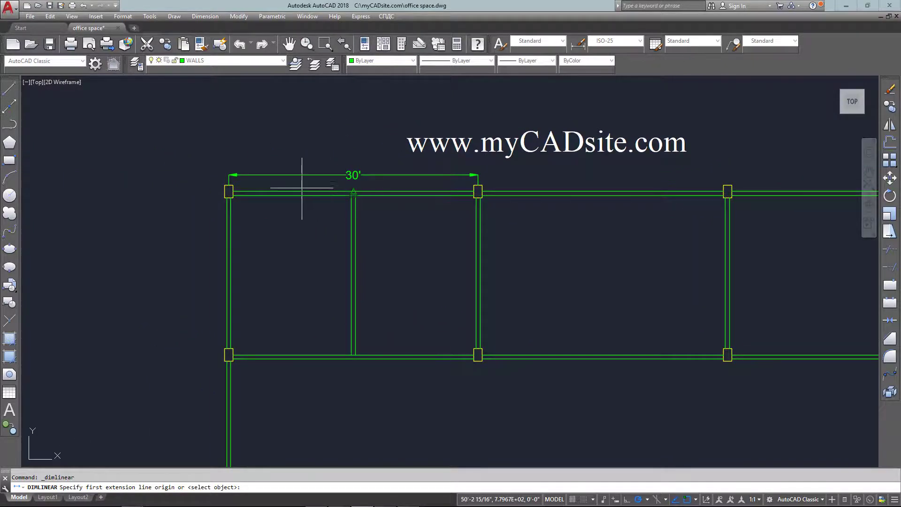
{"action": "scroll", "coordinate": [352, 191], "scroll_direction": "up", "scroll_amount": 4}
{"action": "left_click", "coordinate": [367, 193]}
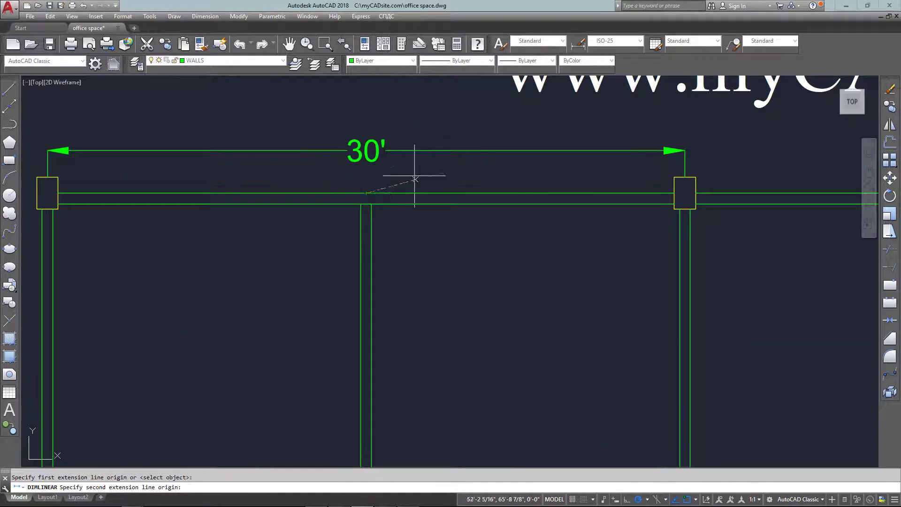
{"action": "left_click", "coordinate": [685, 193]}
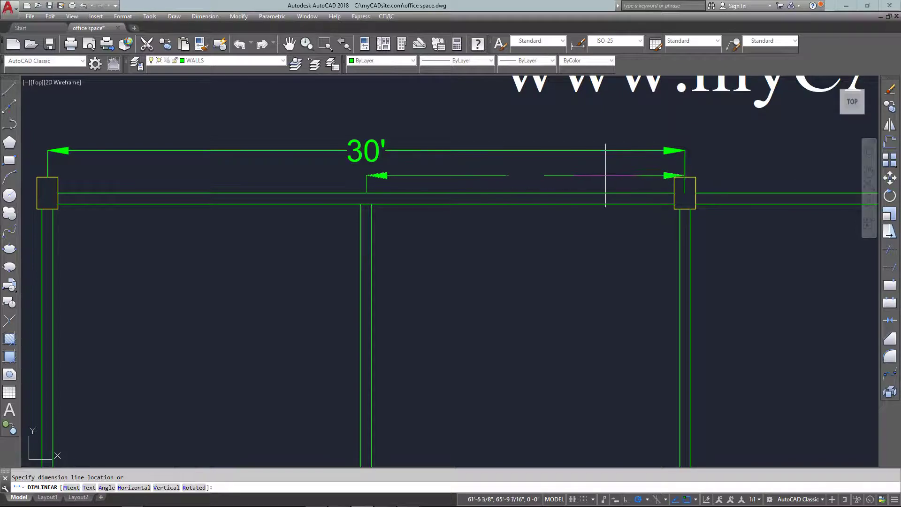
{"action": "left_click", "coordinate": [605, 173]}
- Move both dimensions onto the red DIMS layer
{"action": "left_click", "coordinate": [463, 121]}
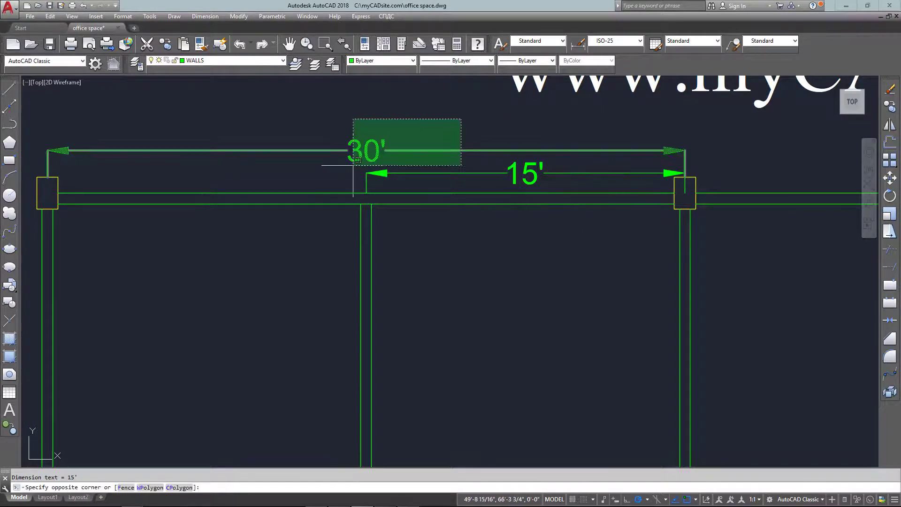
{"action": "left_click", "coordinate": [350, 176]}
{"action": "left_click", "coordinate": [234, 60]}
{"action": "left_click", "coordinate": [207, 90]}
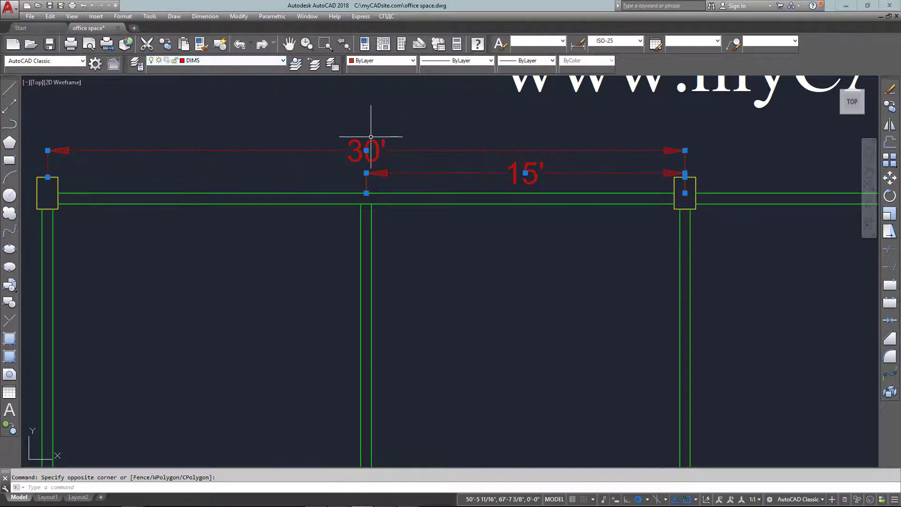
{"action": "key", "text": "Escape"}
- Erase the stray line near the partition wall
{"action": "middle_click_drag", "start_coordinate": [379, 145], "coordinate": [328, 164]}
{"action": "left_click", "coordinate": [316, 272]}
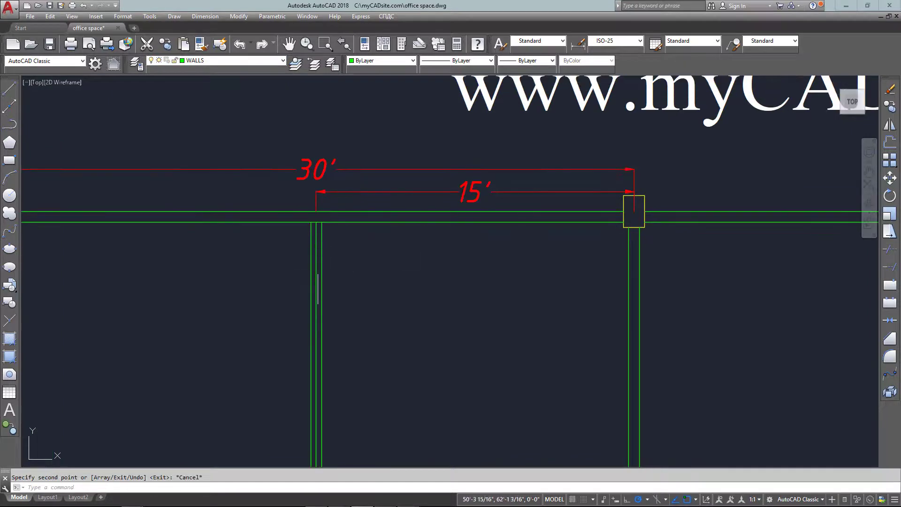
{"action": "left_click", "coordinate": [314, 273]}
{"action": "type", "text": "e"}
{"action": "key", "text": "Return"}
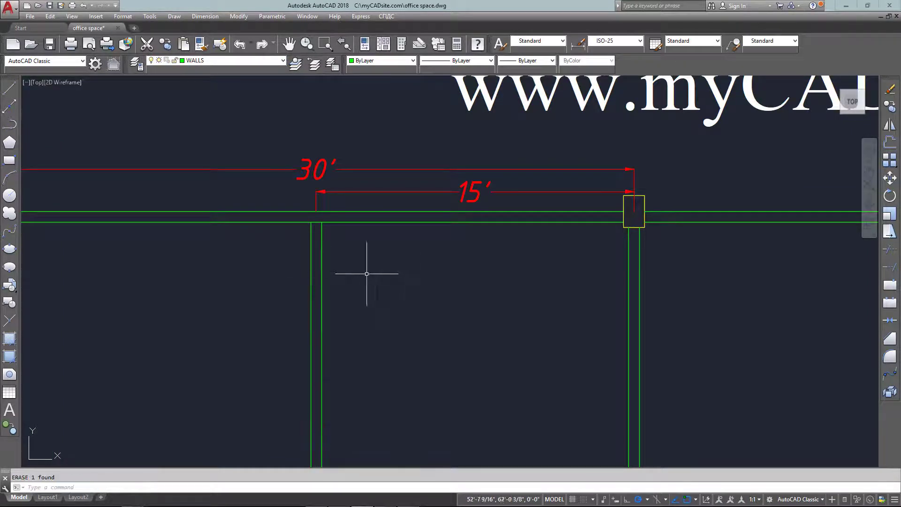
- Offset each partition wall line 4" outward on both sides
{"action": "scroll", "coordinate": [415, 294], "scroll_direction": "down", "scroll_amount": 5}
{"action": "scroll", "coordinate": [383, 393], "scroll_direction": "up", "scroll_amount": 7}
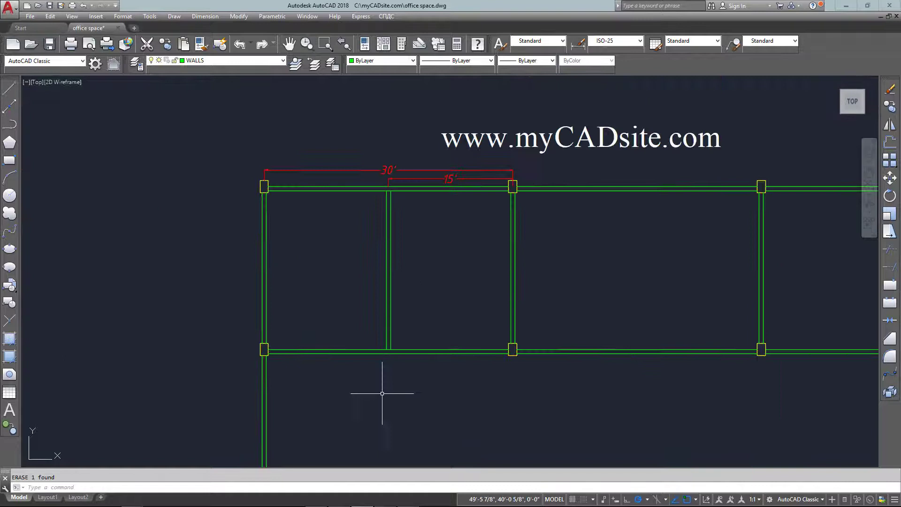
{"action": "middle_click_drag", "start_coordinate": [397, 312], "coordinate": [396, 317]}
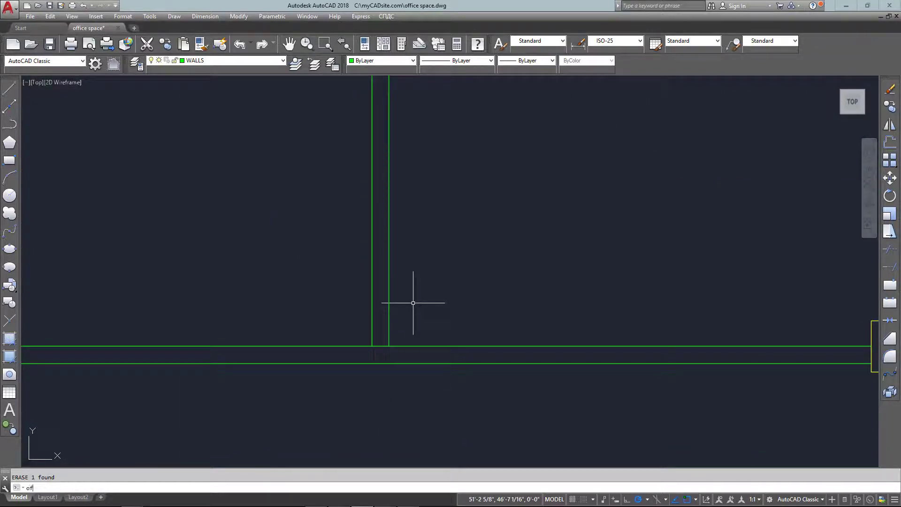
{"action": "key", "text": "Return"}
{"action": "key", "text": "Return"}
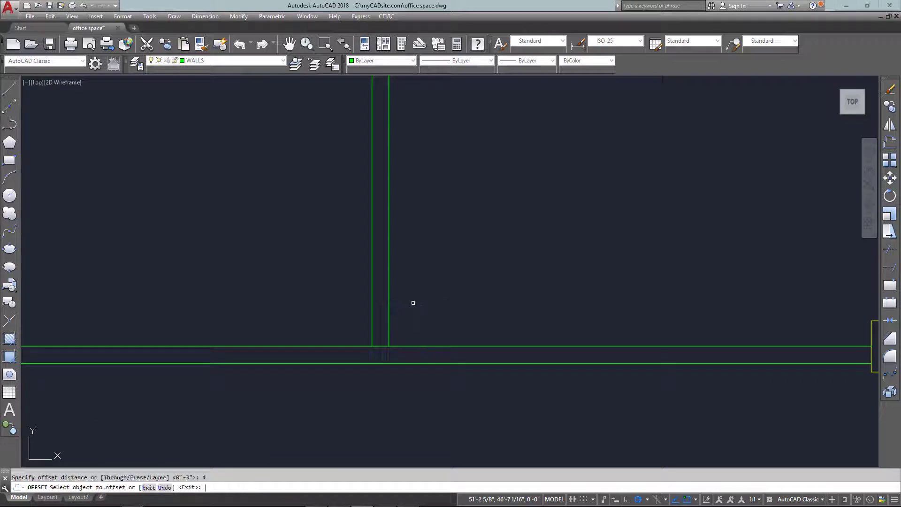
{"action": "left_click", "coordinate": [389, 301]}
{"action": "left_click", "coordinate": [413, 303]}
{"action": "left_click", "coordinate": [372, 302]}
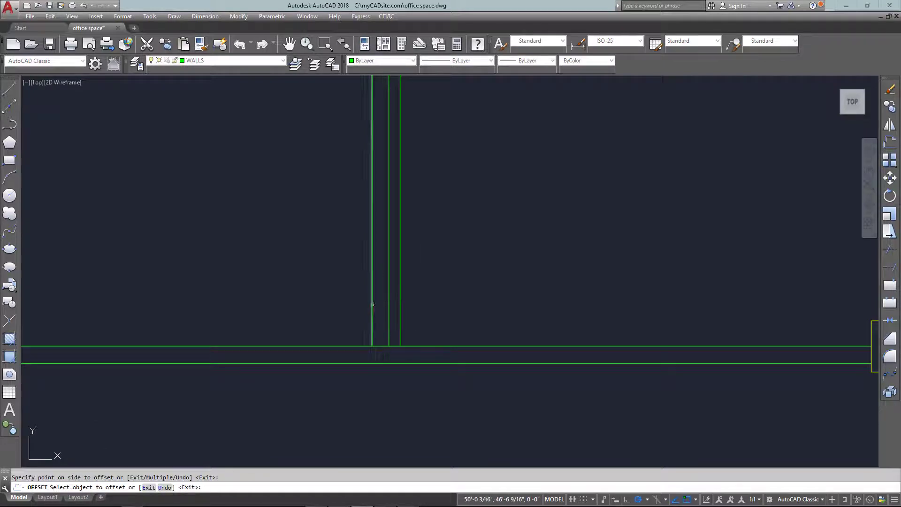
{"action": "left_click", "coordinate": [301, 306]}
{"action": "key", "text": "Escape"}
- Extend the new right wall line down to the lower horizontal wall
{"action": "type", "text": "e"}
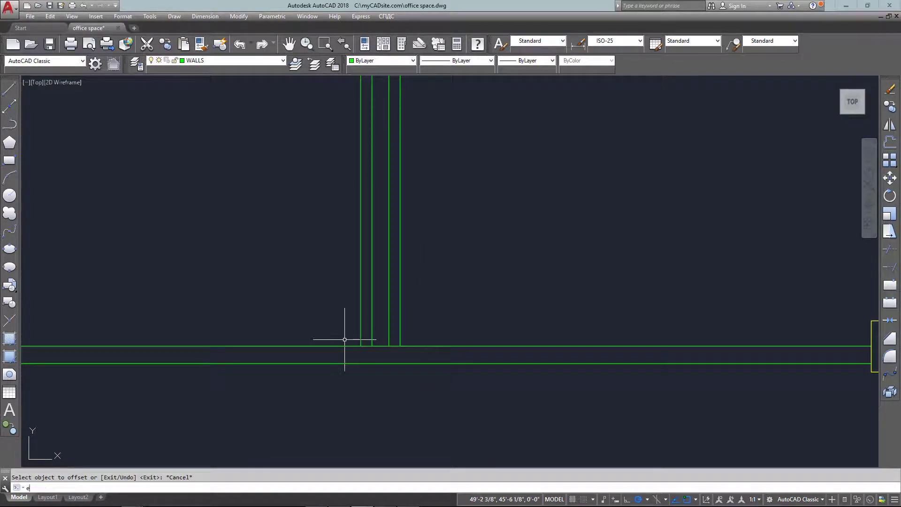
{"action": "type", "text": "x"}
{"action": "key", "text": "Return"}
{"action": "left_click", "coordinate": [384, 356]}
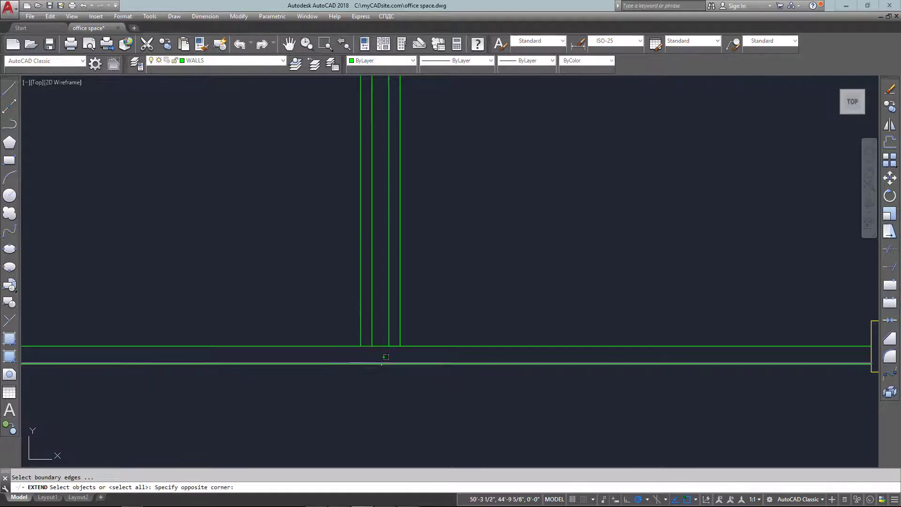
{"action": "left_click", "coordinate": [369, 375]}
{"action": "key", "text": "Return"}
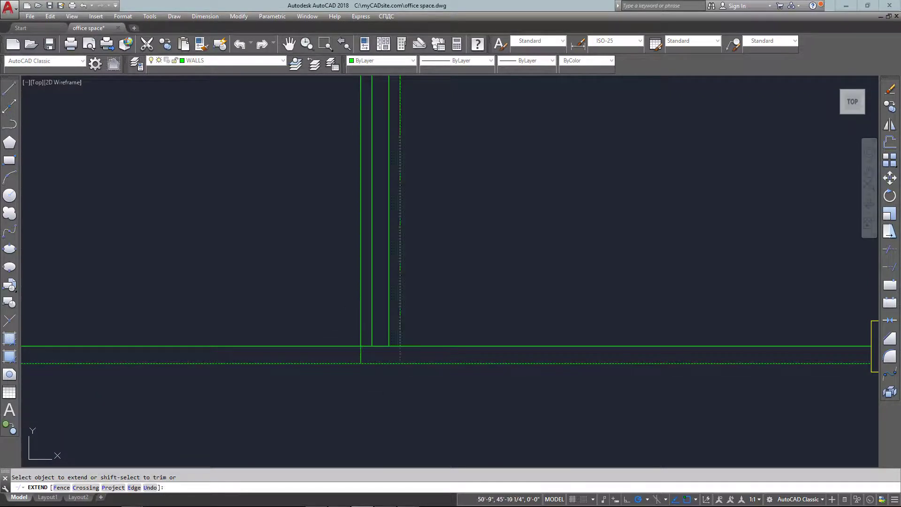
{"action": "left_click", "coordinate": [400, 324]}
{"action": "key", "text": "Escape"}
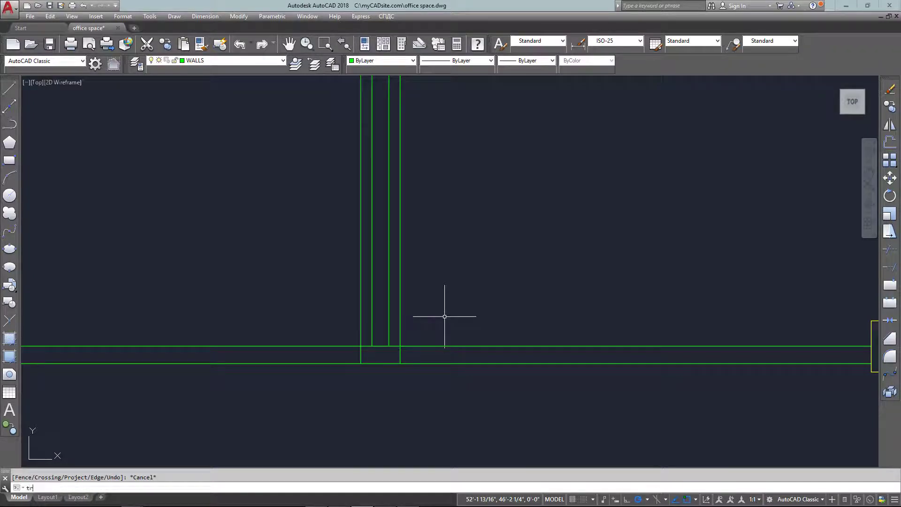
- Trim the crossing wall lines at the partition junction with the lower wall
{"action": "type", "text": "tr"}
{"action": "key", "text": "Return"}
{"action": "left_click", "coordinate": [445, 316]}
{"action": "left_click", "coordinate": [345, 385]}
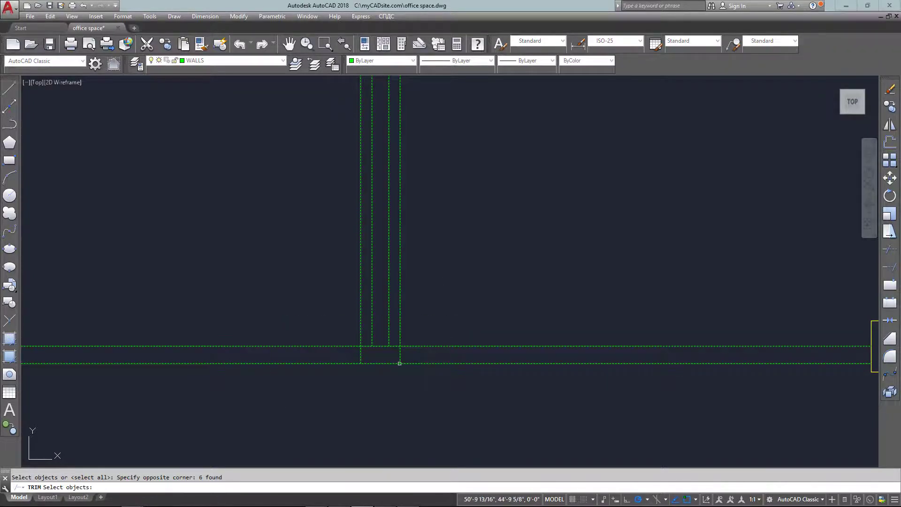
{"action": "key", "text": "Return"}
{"action": "left_click", "coordinate": [405, 358]}
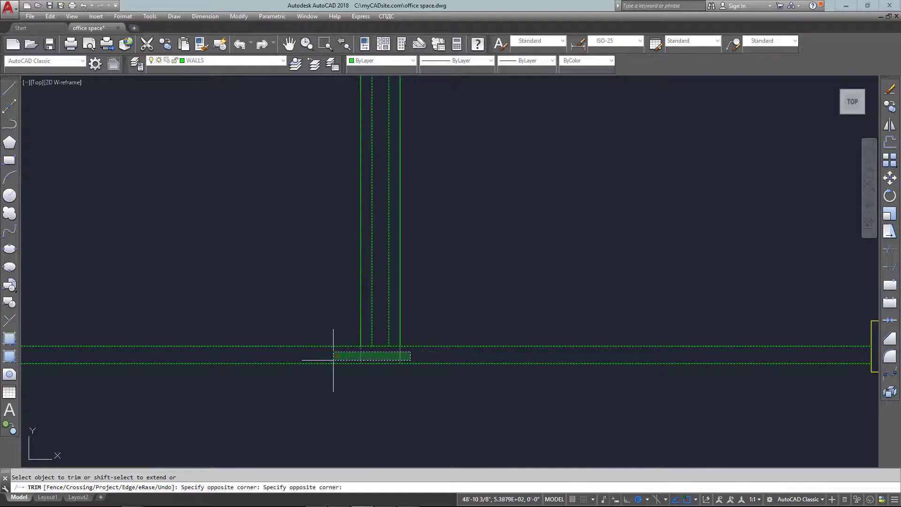
{"action": "left_click", "coordinate": [332, 362]}
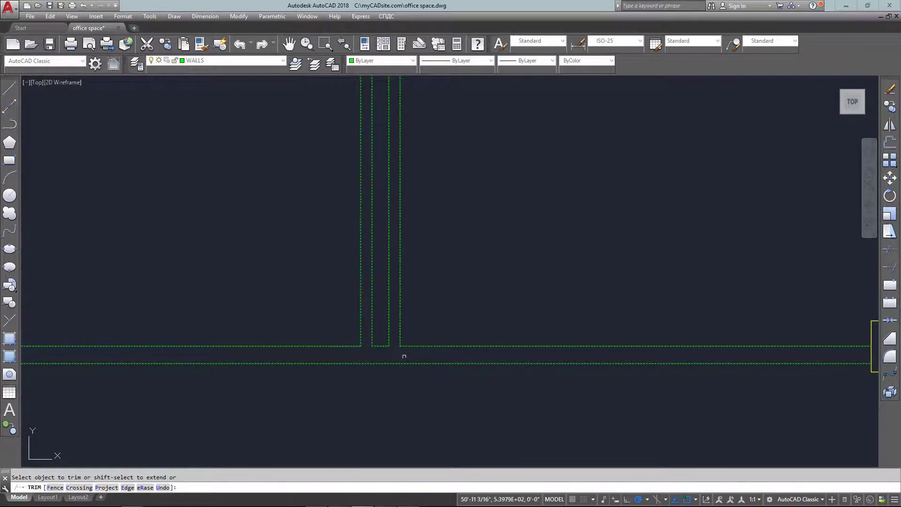
{"action": "left_click", "coordinate": [362, 343]}
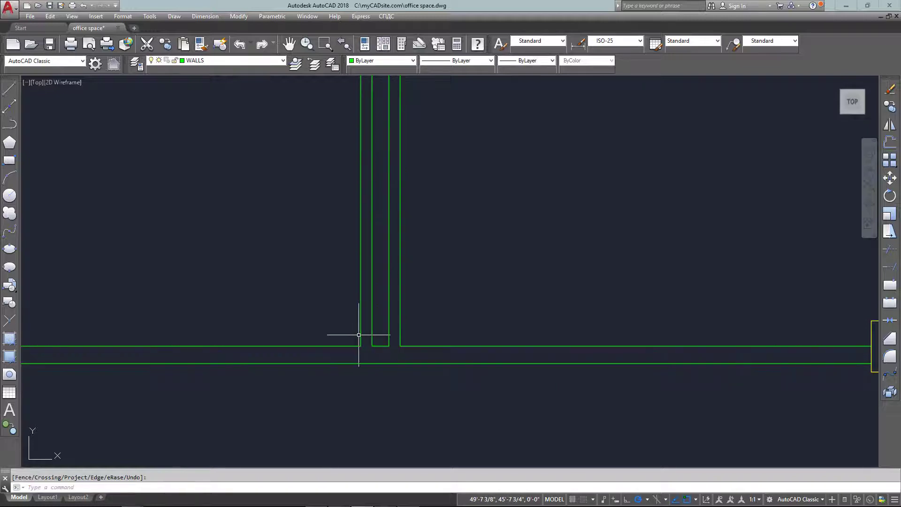
- Stretch both new wall lines down to the lower wall and remove the short junction piece
{"action": "key", "text": "Escape"}
{"action": "left_click", "coordinate": [361, 329]}
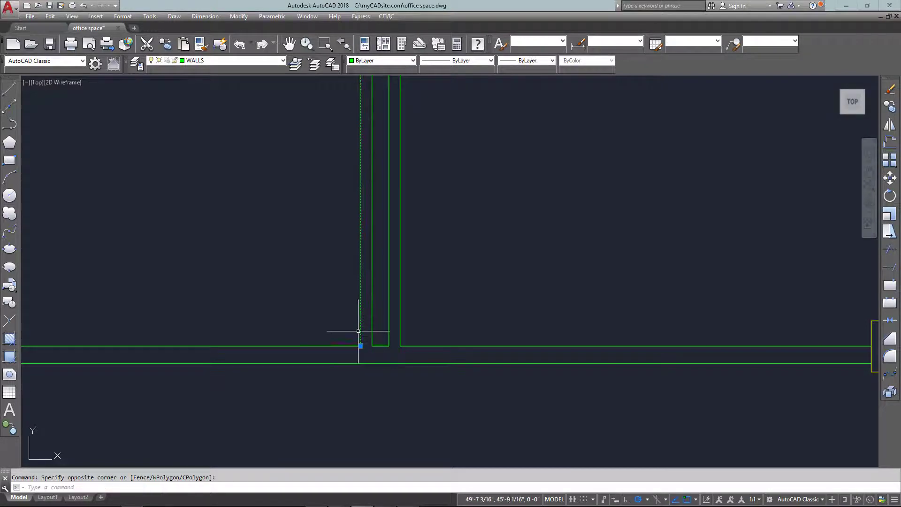
{"action": "left_click", "coordinate": [360, 346]}
{"action": "left_click", "coordinate": [361, 364]}
{"action": "key", "text": "Escape"}
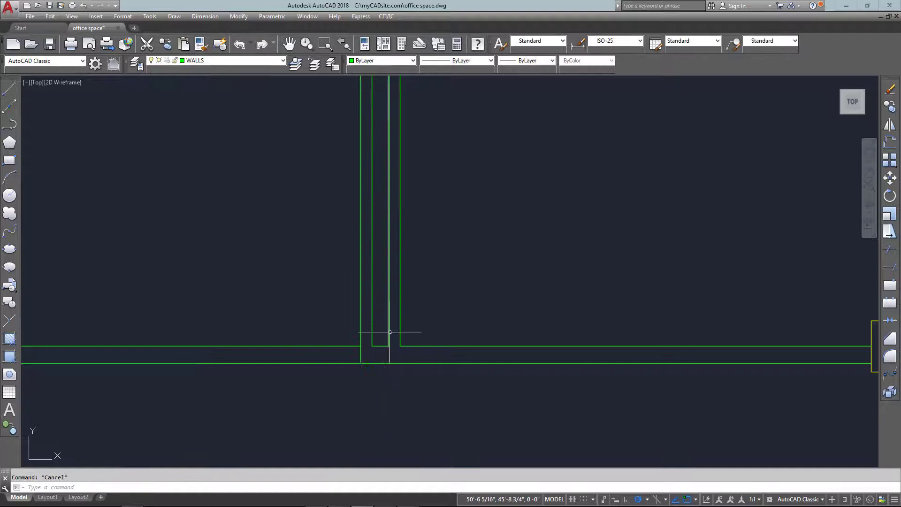
{"action": "left_click", "coordinate": [400, 329]}
{"action": "left_click", "coordinate": [400, 346]}
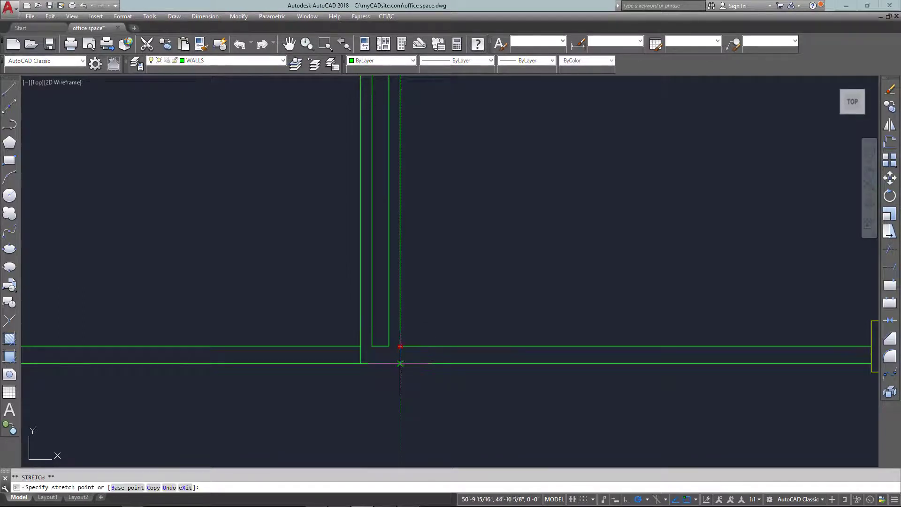
{"action": "left_click", "coordinate": [400, 363]}
{"action": "key", "text": "Escape"}
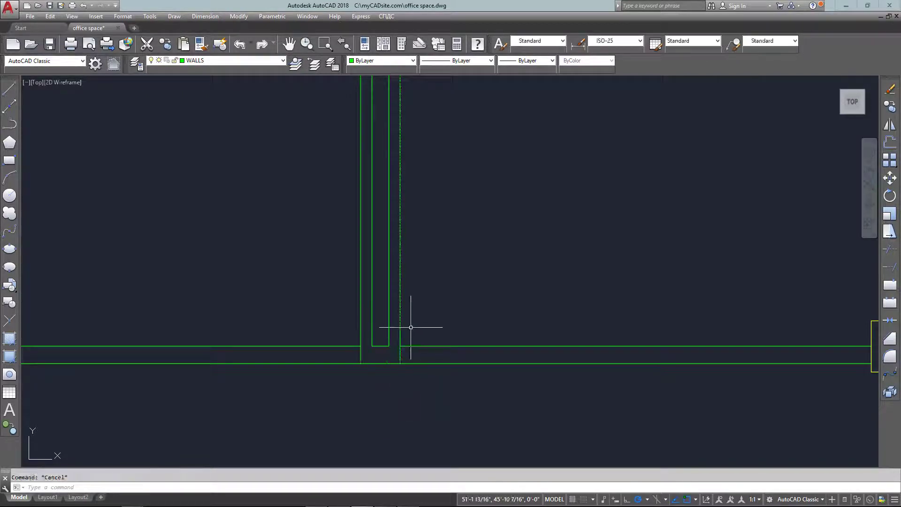
{"action": "left_click", "coordinate": [402, 308]}
{"action": "left_click", "coordinate": [399, 308]}
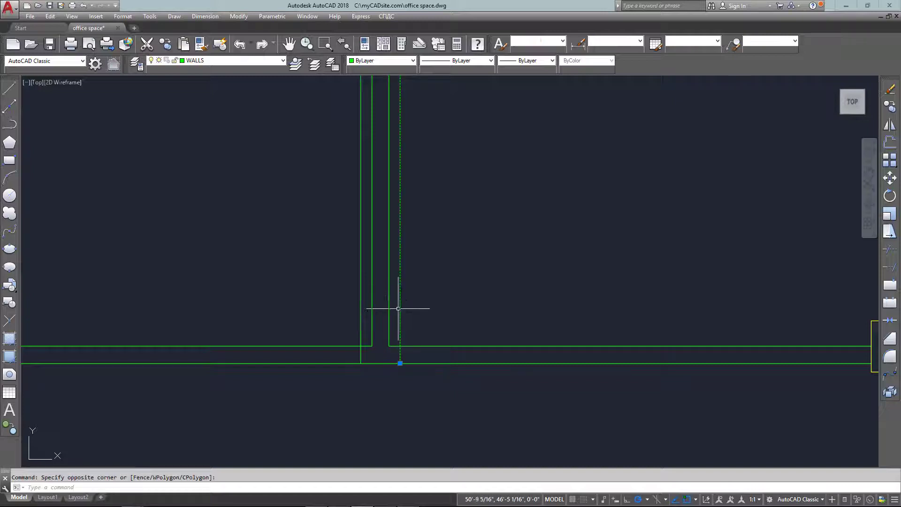
- Offset the wall lines 3'4" to mark the doorway edges on each side
{"action": "type", "text": "o"}
{"action": "key", "text": "Return"}
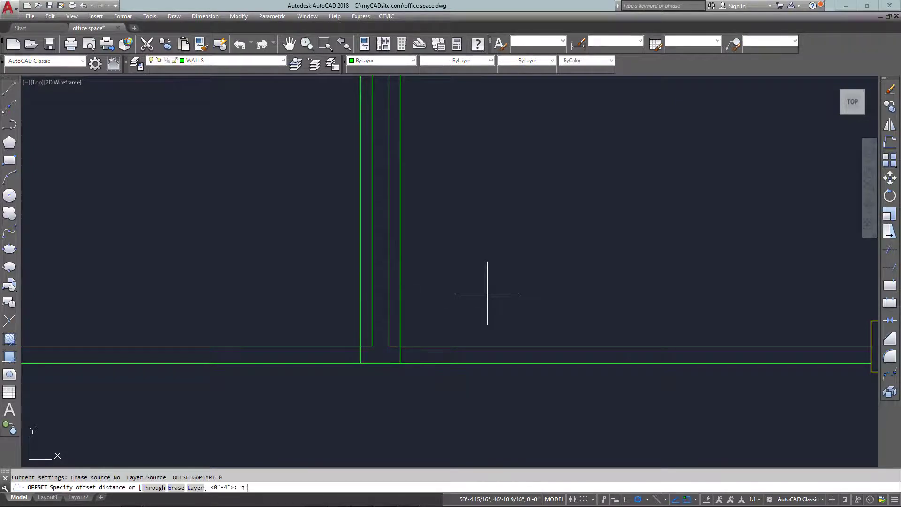
{"action": "type", "text": "3'4"}
{"action": "key", "text": "Return"}
{"action": "left_click", "coordinate": [400, 293]}
{"action": "left_click", "coordinate": [487, 293]}
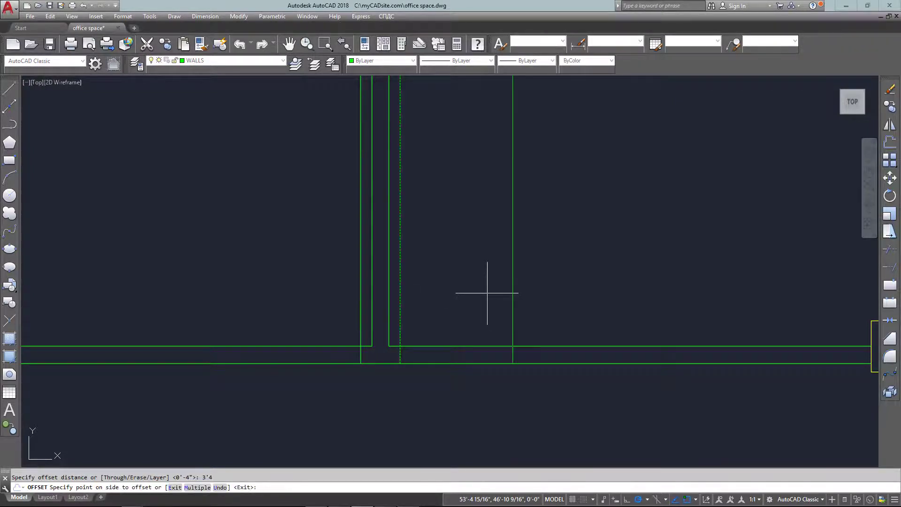
{"action": "left_click", "coordinate": [361, 302]}
{"action": "left_click", "coordinate": [358, 301]}
{"action": "key", "text": "Escape"}
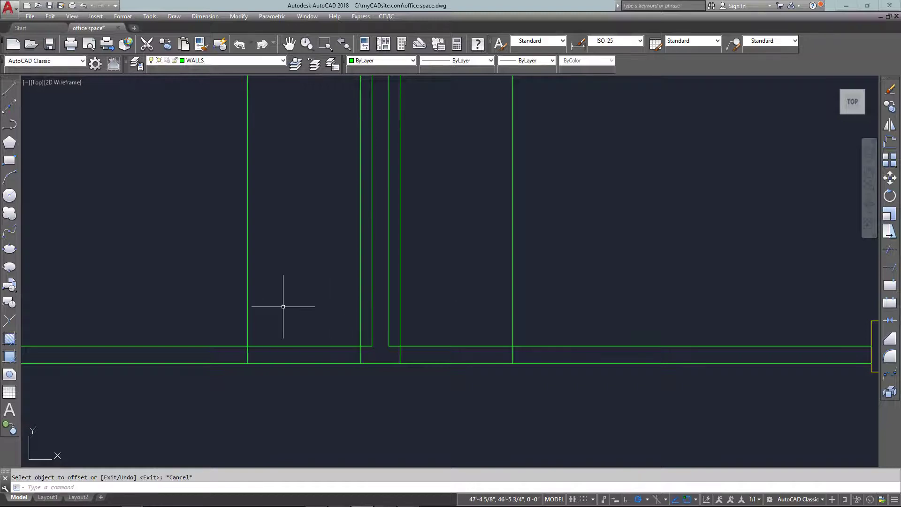
- Trim the top and bottom wall lines out of the doorway opening
{"action": "type", "text": "tr"}
{"action": "key", "text": "Return"}
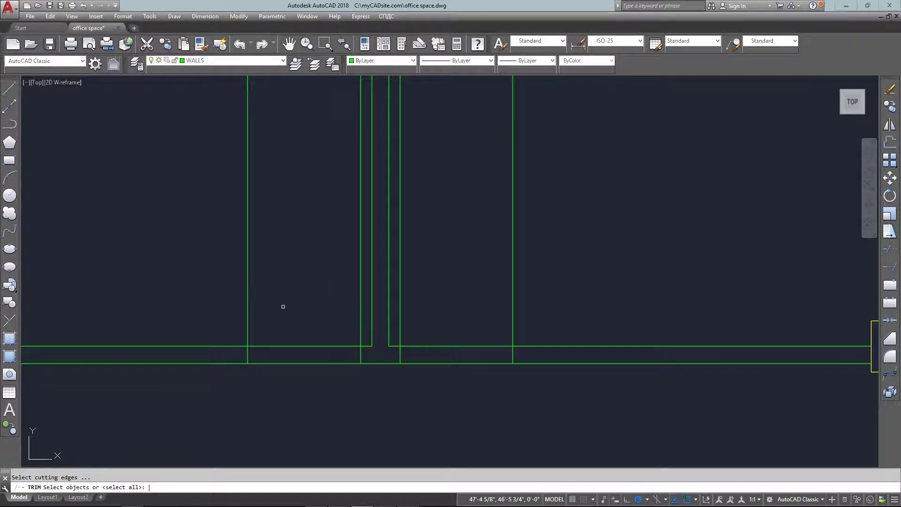
{"action": "left_click", "coordinate": [565, 173]}
{"action": "left_click", "coordinate": [201, 429]}
{"action": "key", "text": "Return"}
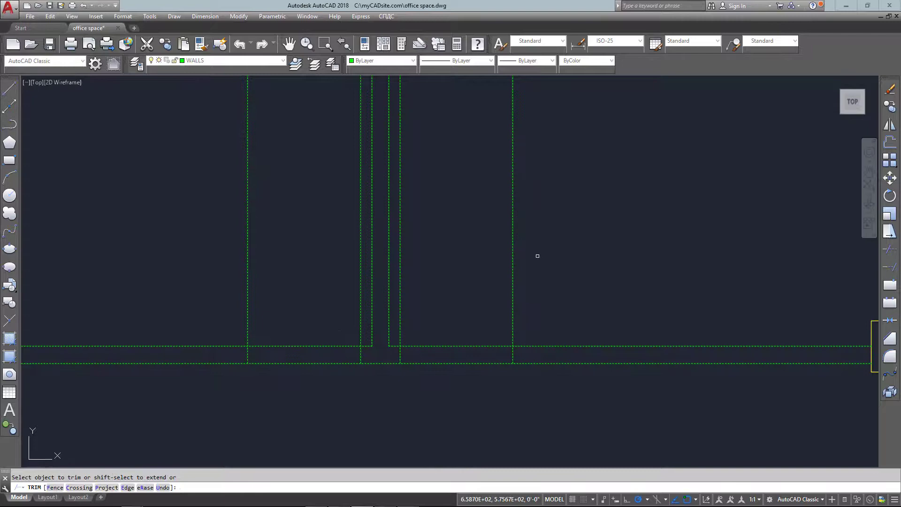
{"action": "left_click", "coordinate": [432, 346]}
{"action": "left_click", "coordinate": [437, 363]}
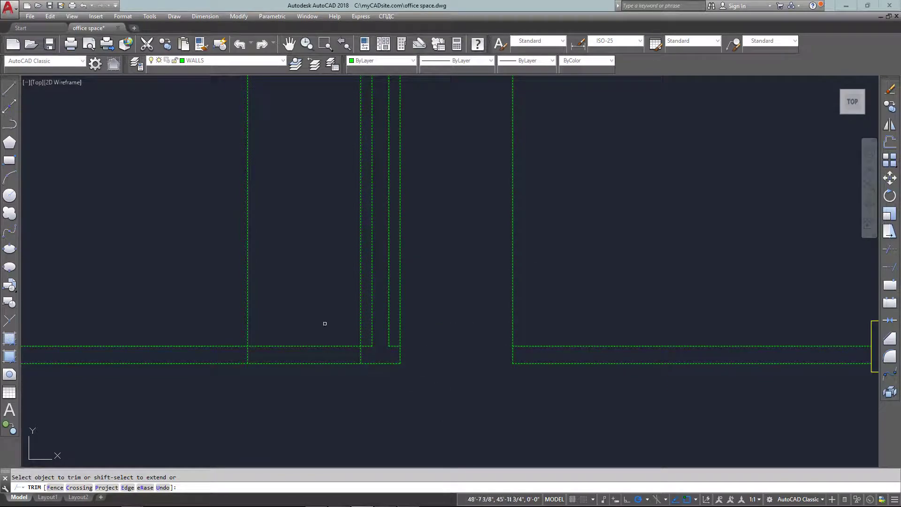
- Trim away the leftover vertical guide lines and wall pieces around the openings
{"action": "left_click", "coordinate": [430, 310]}
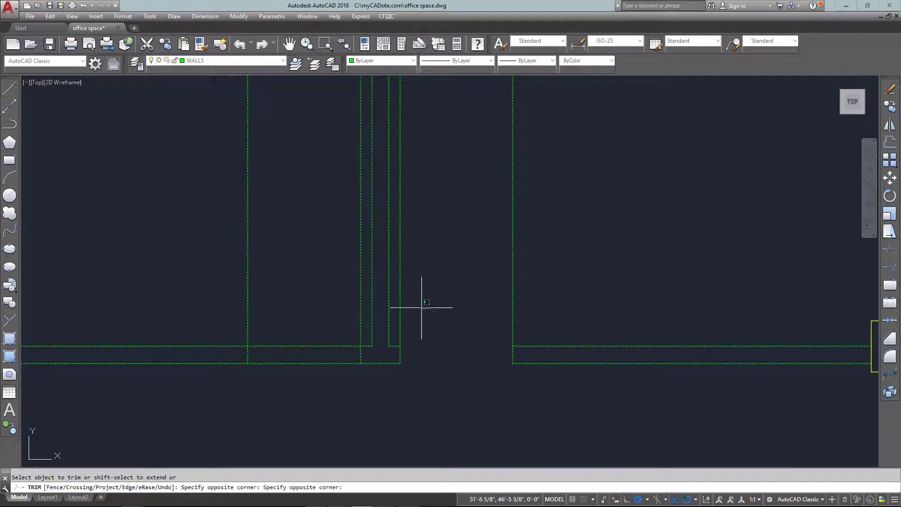
{"action": "left_click", "coordinate": [396, 312]}
{"action": "left_click", "coordinate": [282, 346]}
{"action": "left_click", "coordinate": [281, 363]}
{"action": "left_click", "coordinate": [248, 211]}
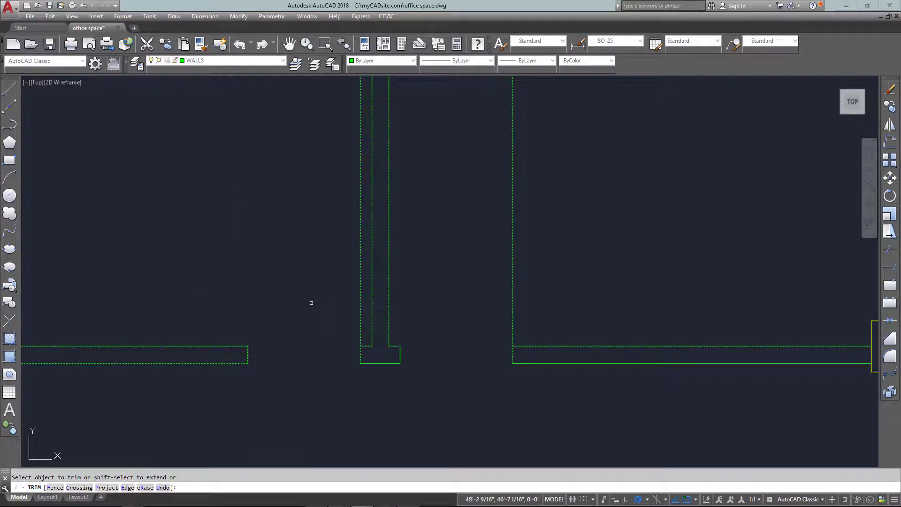
{"action": "left_click", "coordinate": [361, 308]}
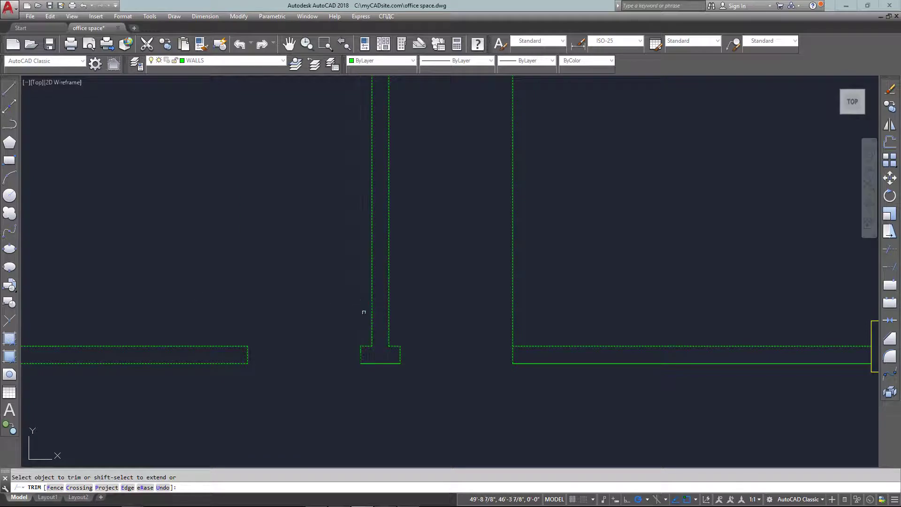
{"action": "left_click", "coordinate": [512, 312]}
- Delete the right-hand horizontal wall segments
{"action": "key", "text": "Escape"}
{"action": "scroll", "coordinate": [460, 312], "scroll_direction": "down", "scroll_amount": 4}
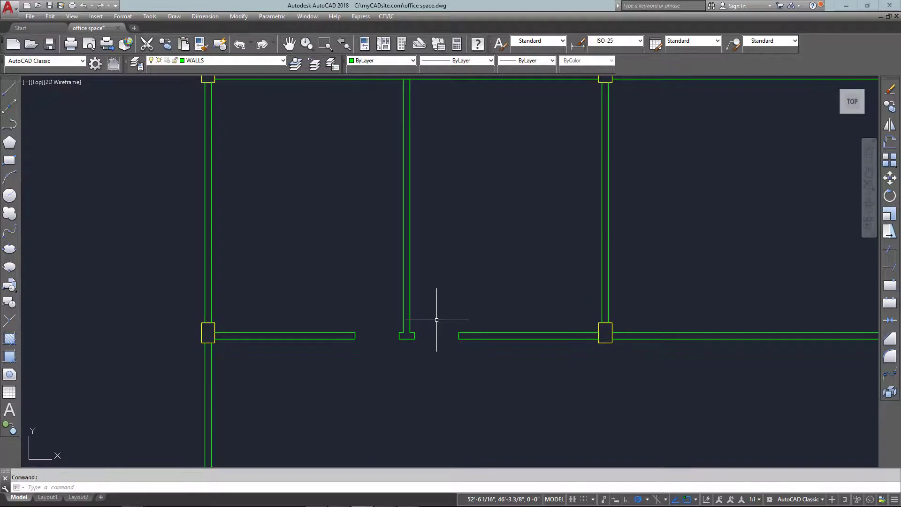
{"action": "scroll", "coordinate": [479, 291], "scroll_direction": "down", "scroll_amount": 2}
{"action": "scroll", "coordinate": [346, 253], "scroll_direction": "down", "scroll_amount": 2}
{"action": "scroll", "coordinate": [557, 231], "scroll_direction": "up", "scroll_amount": 2}
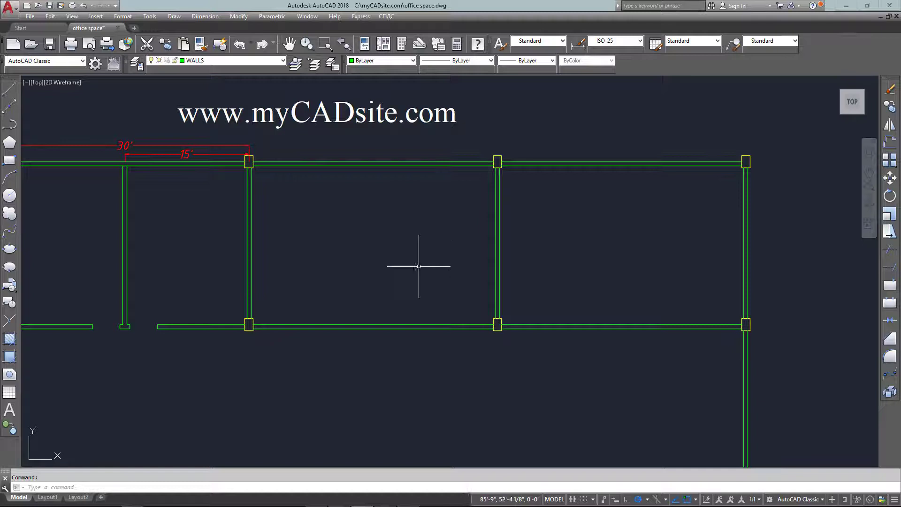
{"action": "left_click", "coordinate": [694, 84]}
{"action": "left_click", "coordinate": [608, 352]}
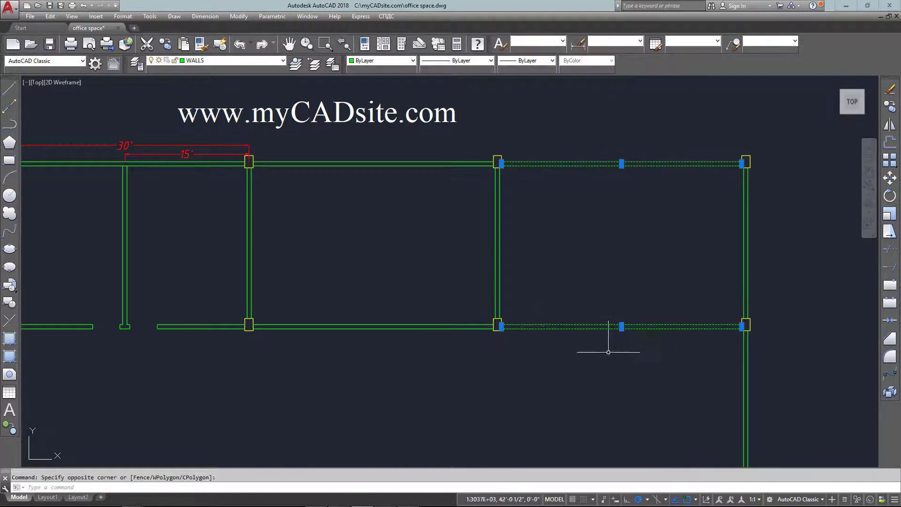
{"action": "left_click", "coordinate": [438, 141]}
{"action": "left_click", "coordinate": [362, 359]}
{"action": "key", "text": "Delete"}
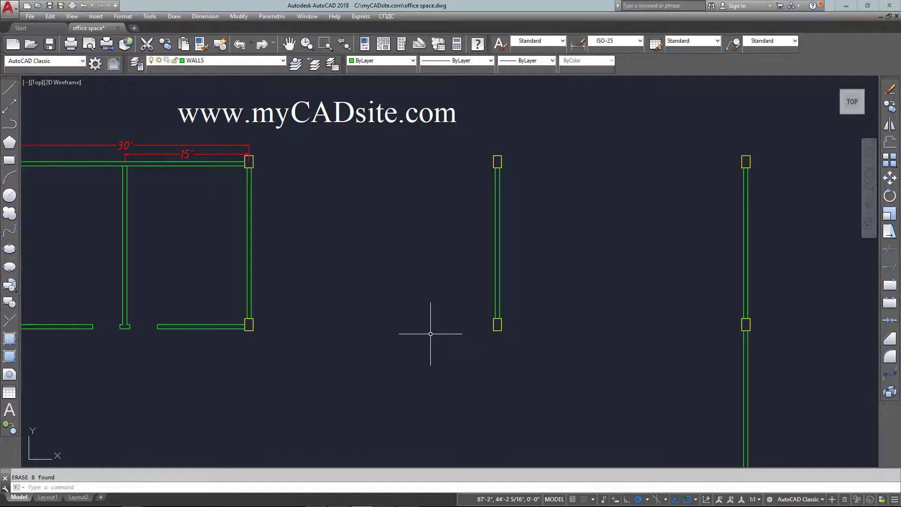
- Copy the first office bay with its walls and dimensions to the next column
{"action": "middle_click_drag", "start_coordinate": [430, 334], "coordinate": [480, 334]}
{"action": "middle_click_drag", "start_coordinate": [385, 302], "coordinate": [529, 298]}
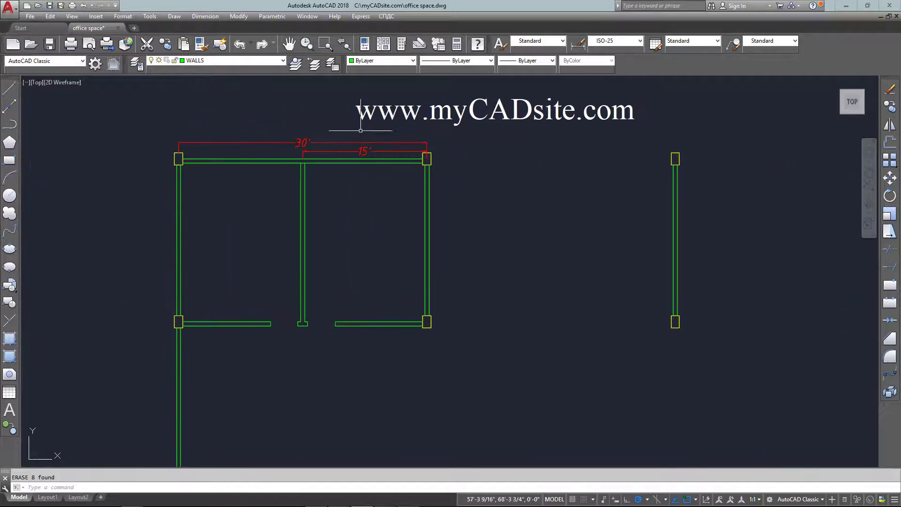
{"action": "left_click", "coordinate": [358, 130]}
{"action": "left_click", "coordinate": [262, 362]}
{"action": "type", "text": "c"}
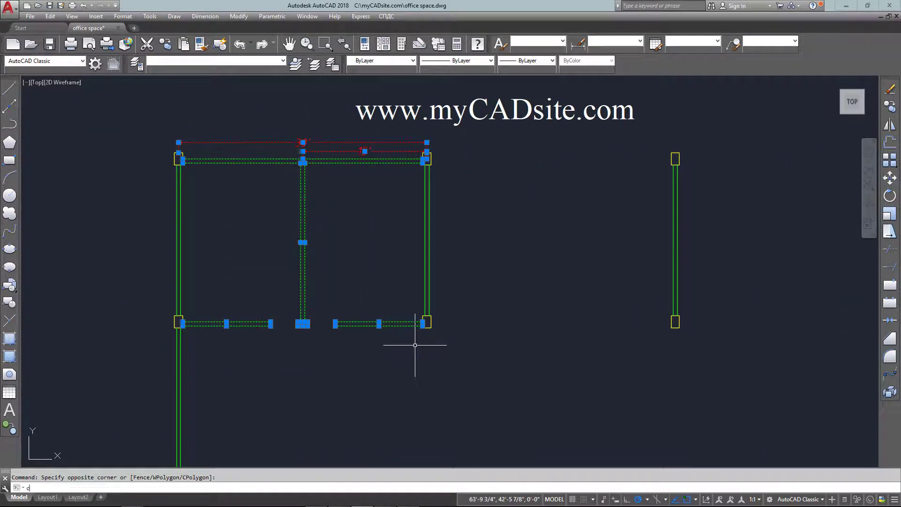
{"action": "type", "text": "o"}
{"action": "key", "text": "Return"}
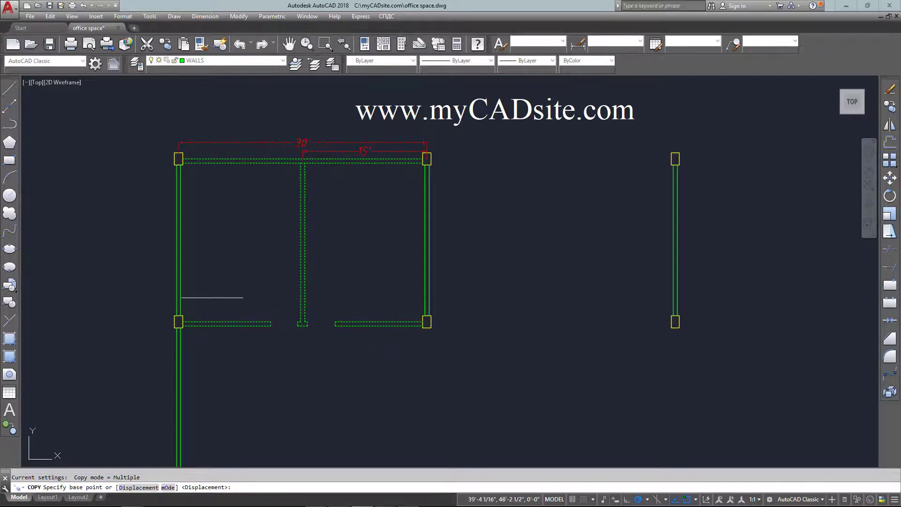
{"action": "left_click", "coordinate": [181, 316]}
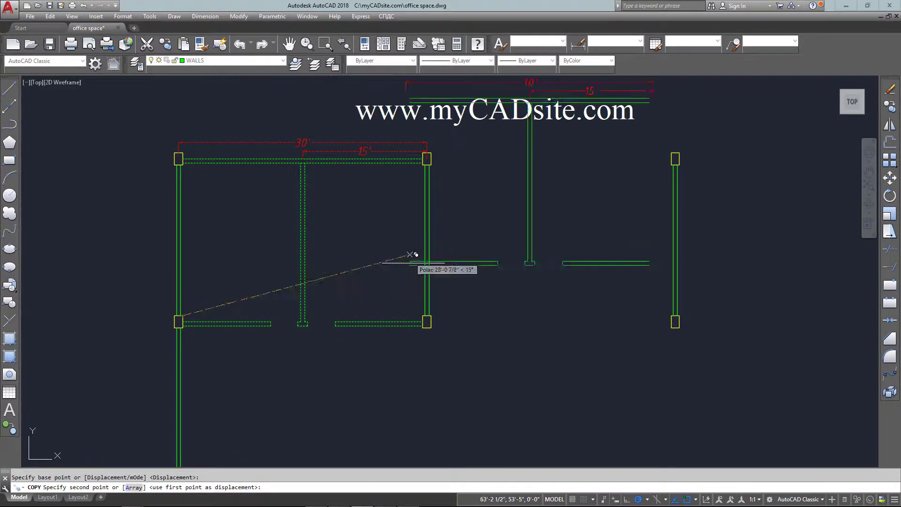
{"action": "left_click", "coordinate": [431, 316]}
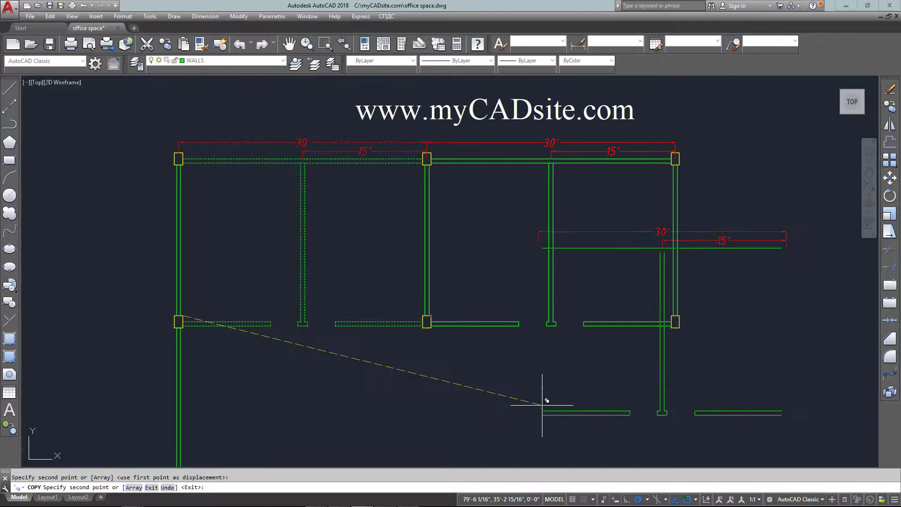
{"action": "key", "text": "Return"}
- Copy the previous bay selection again to the following column for a third office
{"action": "key", "text": "Return"}
{"action": "type", "text": "p"}
{"action": "key", "text": "Return"}
{"action": "key", "text": "Return"}
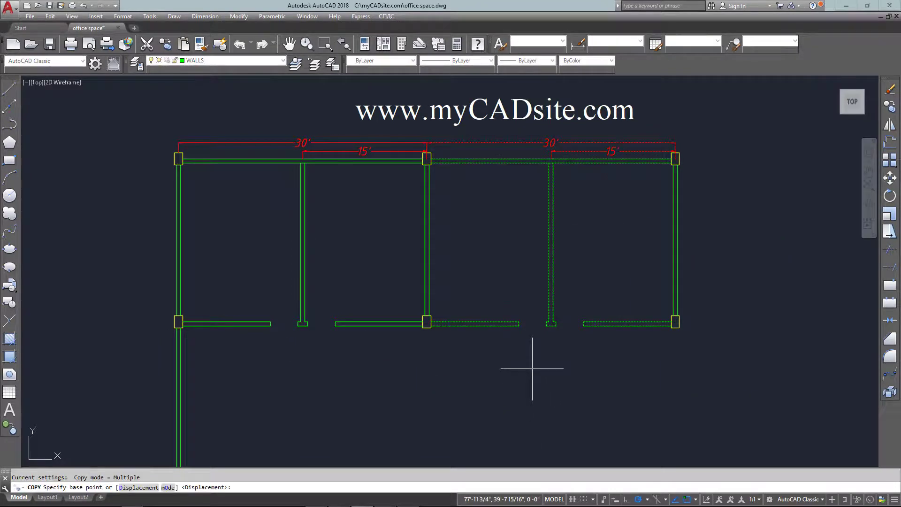
{"action": "left_click", "coordinate": [432, 316]}
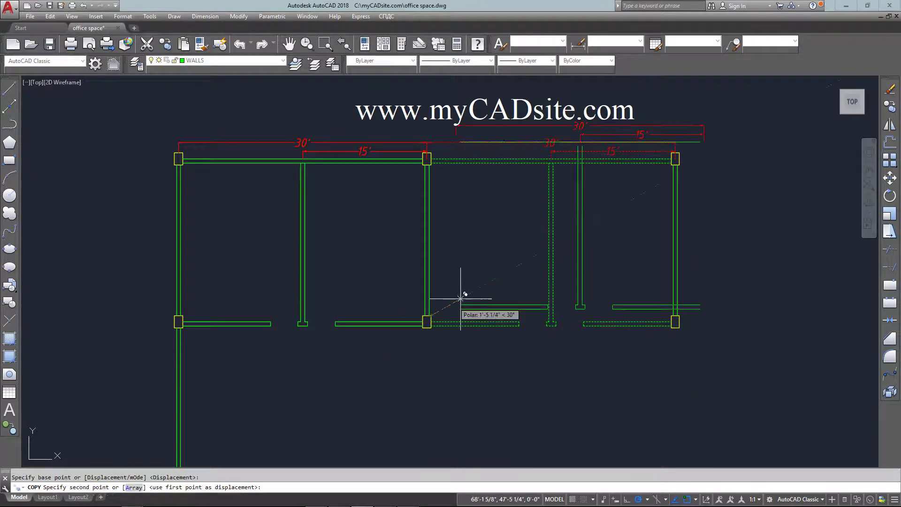
{"action": "left_click", "coordinate": [680, 316]}
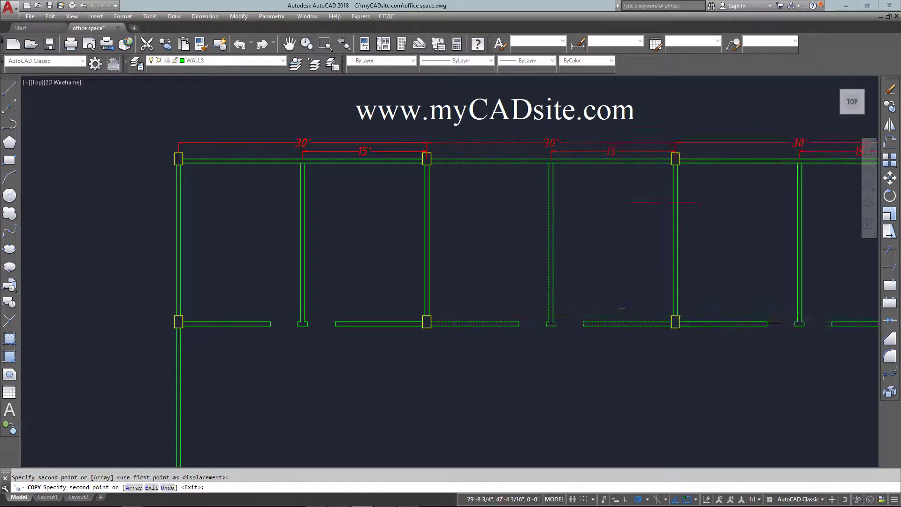
{"action": "scroll", "coordinate": [400, 296], "scroll_direction": "down", "scroll_amount": 2}
{"action": "key", "text": "Escape"}
{"action": "scroll", "coordinate": [609, 273], "scroll_direction": "up", "scroll_amount": 2}
{"action": "middle_click_drag", "start_coordinate": [610, 273], "coordinate": [595, 300]}
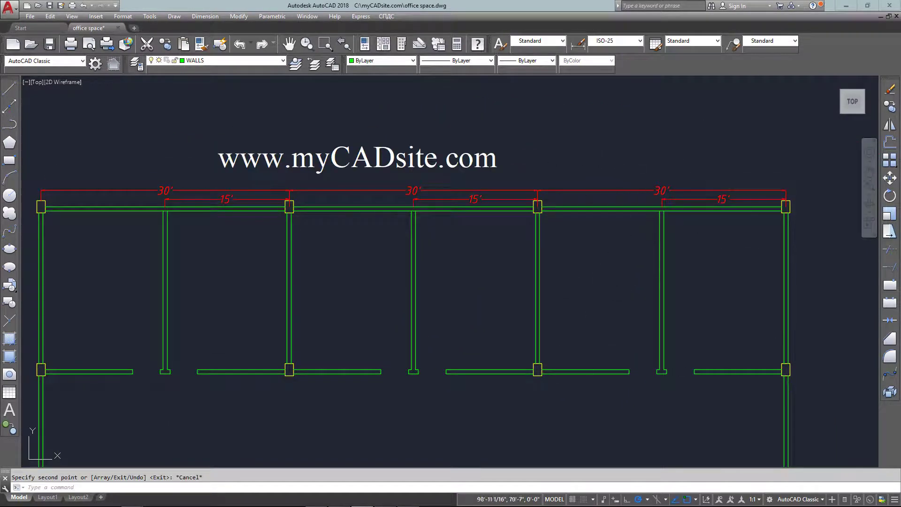
- Copy the corner column 8'10" downward along the left wall
{"action": "scroll", "coordinate": [516, 185], "scroll_direction": "down", "scroll_amount": 2}
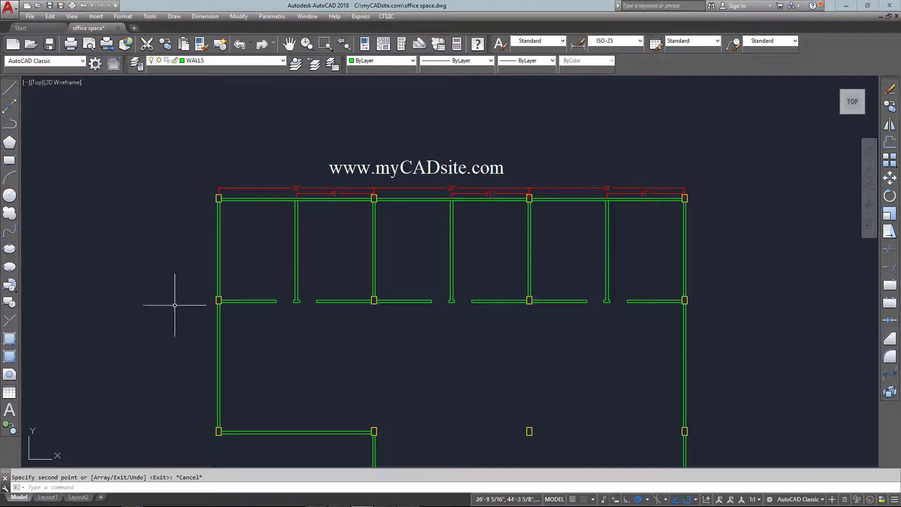
{"action": "middle_click_drag", "start_coordinate": [269, 337], "coordinate": [282, 308]}
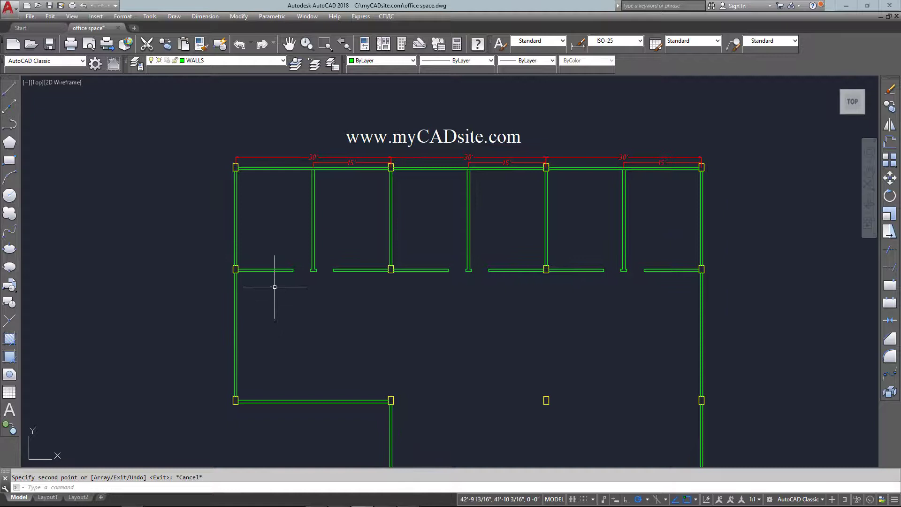
{"action": "scroll", "coordinate": [308, 306], "scroll_direction": "up", "scroll_amount": 2}
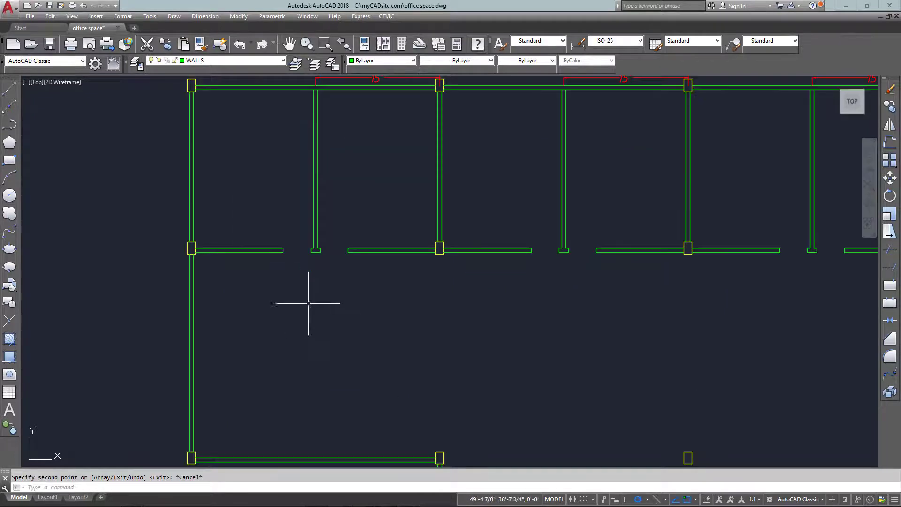
{"action": "scroll", "coordinate": [219, 239], "scroll_direction": "up", "scroll_amount": 3}
{"action": "left_click", "coordinate": [194, 225]}
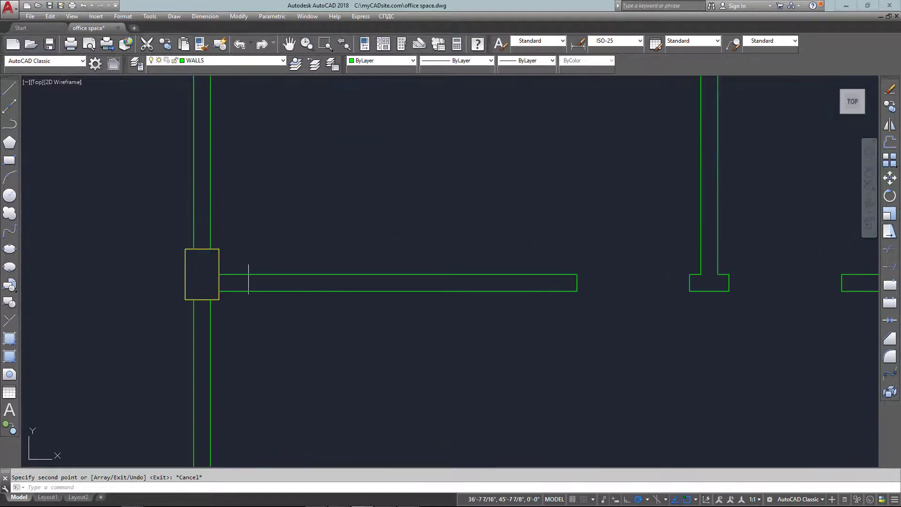
{"action": "left_click", "coordinate": [203, 233]}
{"action": "scroll", "coordinate": [212, 231], "scroll_direction": "down", "scroll_amount": 1}
{"action": "type", "text": "c"}
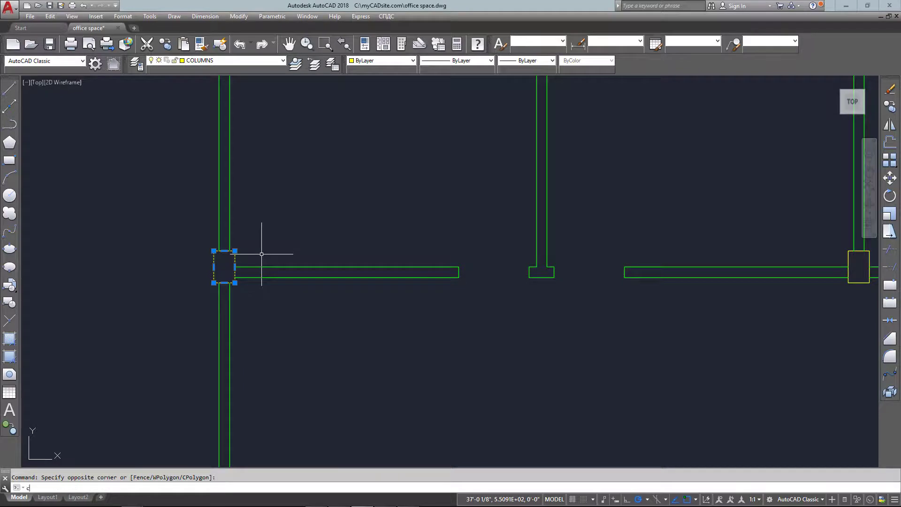
{"action": "type", "text": "opy"}
{"action": "key", "text": "Return"}
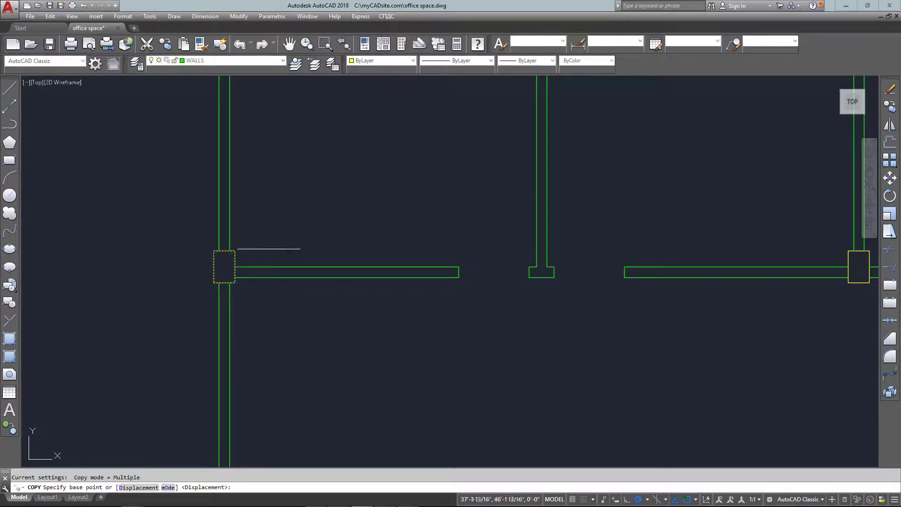
{"action": "left_click", "coordinate": [123, 251]}
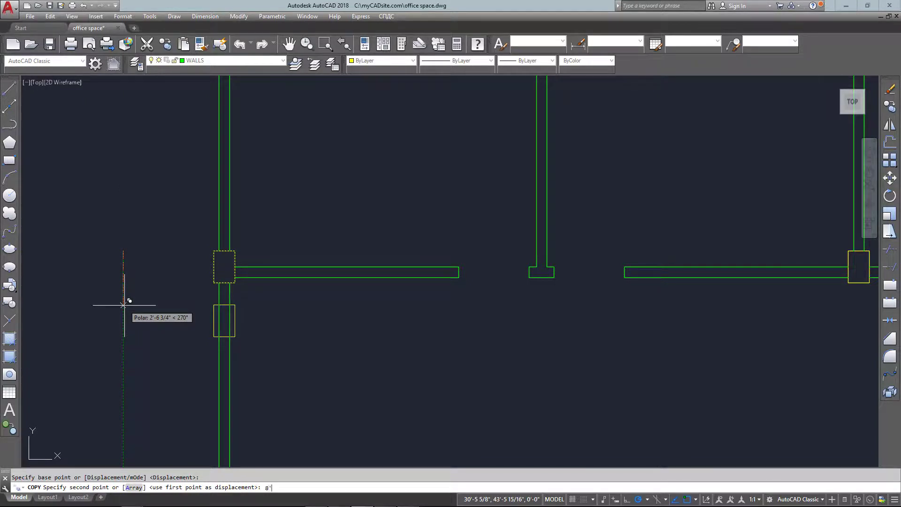
{"action": "type", "text": "8'10"}
{"action": "key", "text": "Return"}
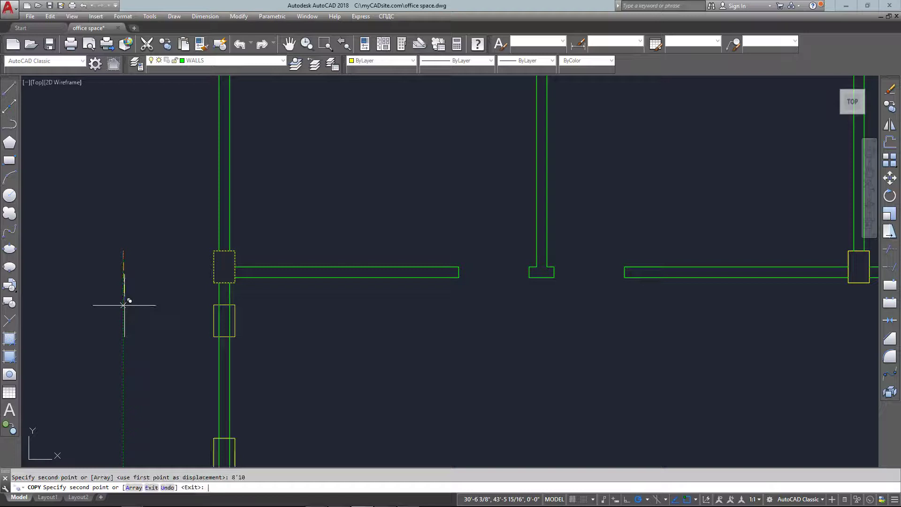
{"action": "scroll", "coordinate": [181, 299], "scroll_direction": "down", "scroll_amount": 2}
{"action": "key", "text": "Escape"}
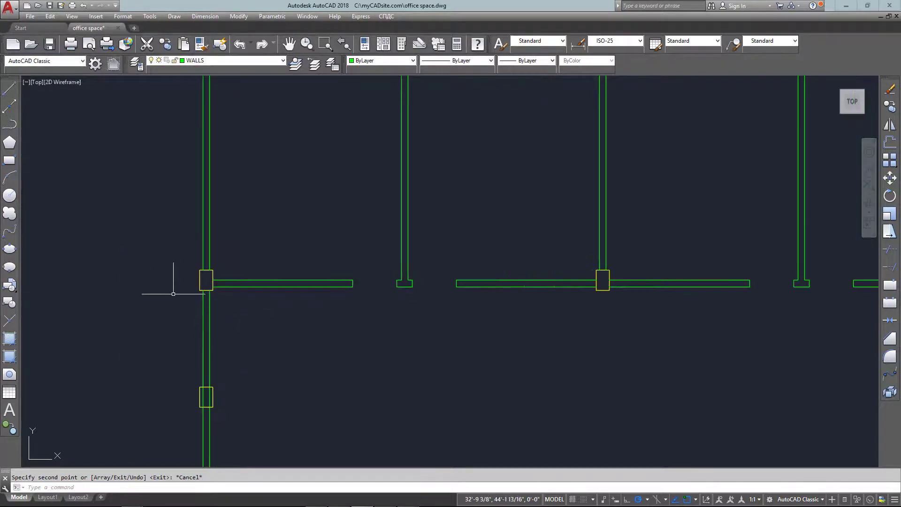
- Trim the double wall lines out of the new lower column box
{"action": "middle_click_drag", "start_coordinate": [161, 281], "coordinate": [148, 241]}
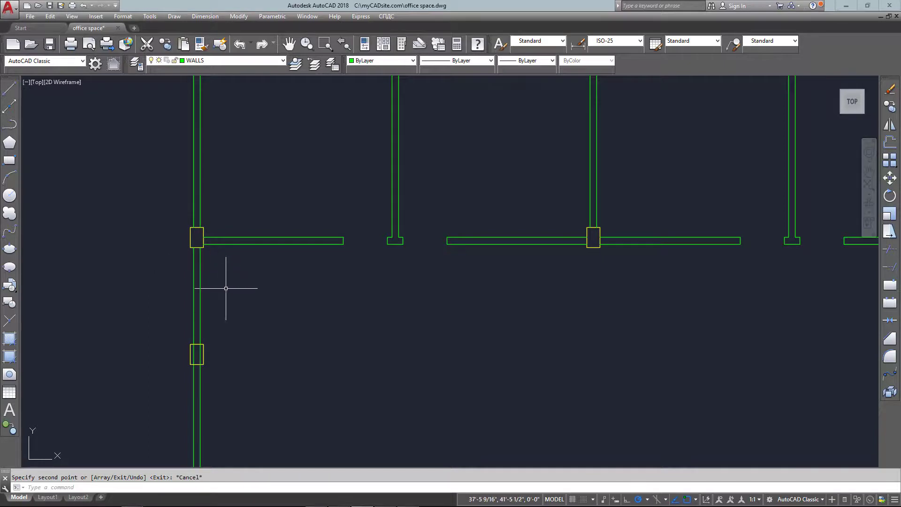
{"action": "middle_click_drag", "start_coordinate": [224, 288], "coordinate": [213, 276]}
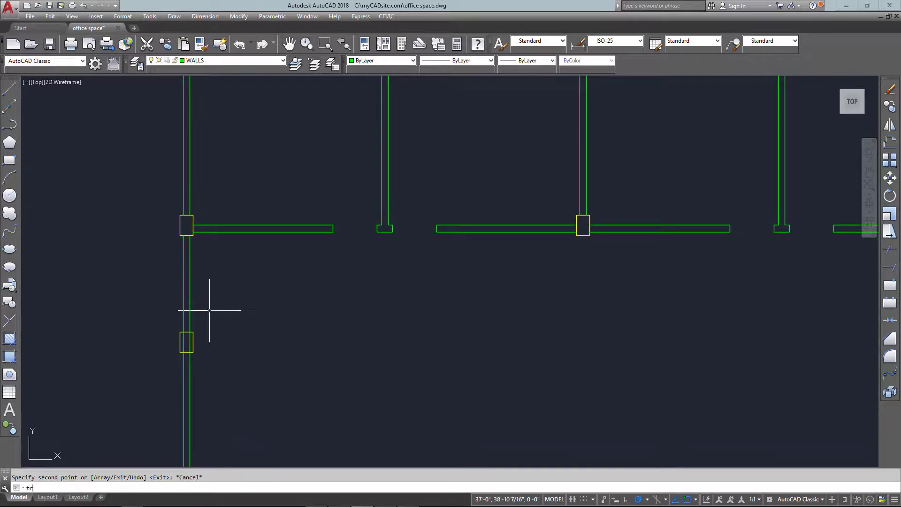
{"action": "type", "text": "tr"}
{"action": "key", "text": "Return"}
{"action": "scroll", "coordinate": [187, 356], "scroll_direction": "up", "scroll_amount": 4}
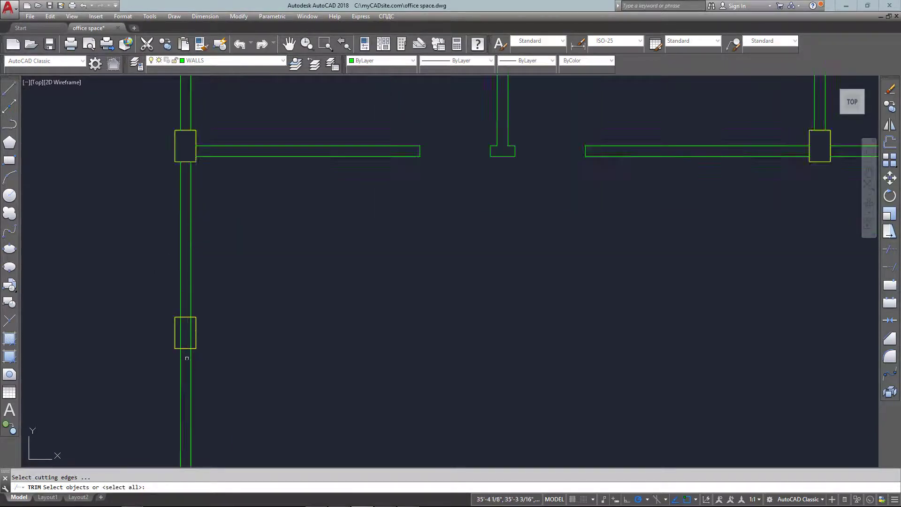
{"action": "left_click", "coordinate": [238, 263]}
{"action": "left_click", "coordinate": [56, 366]}
{"action": "key", "text": "Return"}
{"action": "scroll", "coordinate": [195, 308], "scroll_direction": "up", "scroll_amount": 6}
{"action": "left_click", "coordinate": [196, 307]}
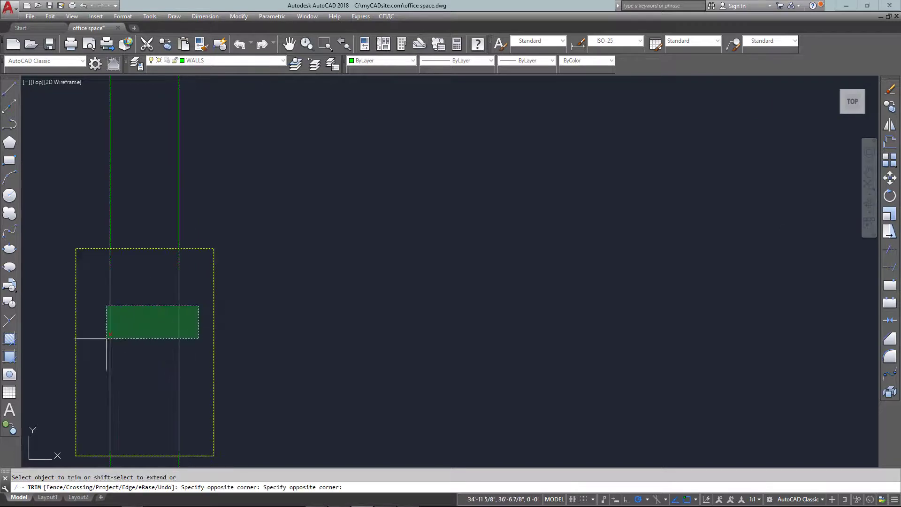
{"action": "left_click", "coordinate": [105, 338]}
{"action": "scroll", "coordinate": [169, 287], "scroll_direction": "down", "scroll_amount": 4}
{"action": "key", "text": "Escape"}
{"action": "scroll", "coordinate": [225, 273], "scroll_direction": "down", "scroll_amount": 5}
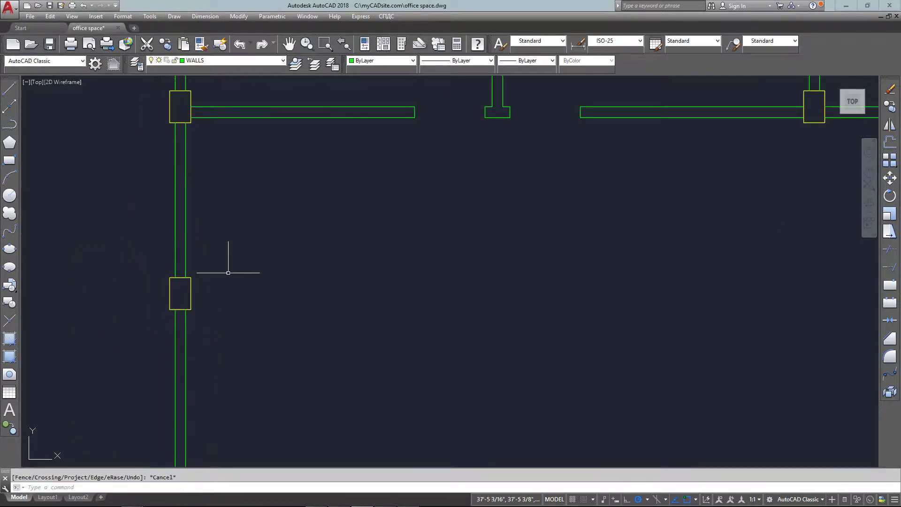
- Draw a line across the plan from the left exterior wall to the right exterior wall
{"action": "type", "text": "line"}
{"action": "key", "text": "Return"}
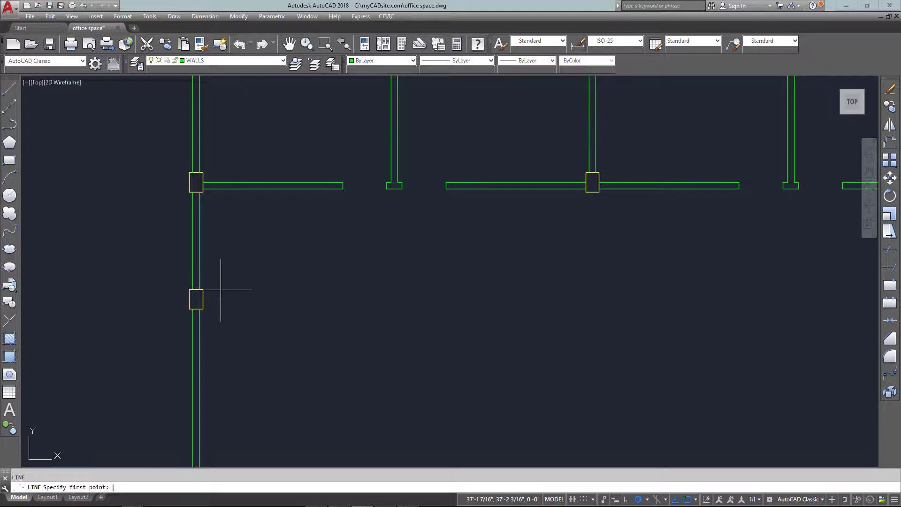
{"action": "left_click", "coordinate": [199, 289]}
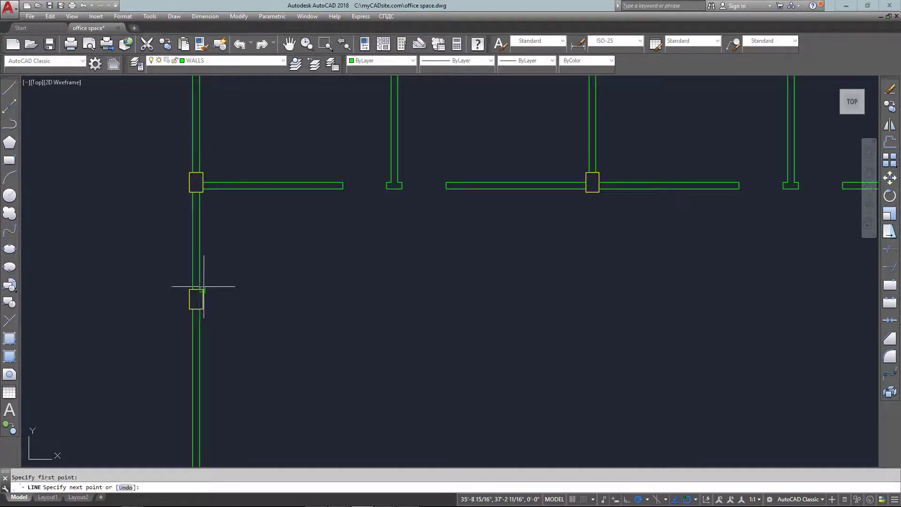
{"action": "scroll", "coordinate": [372, 287], "scroll_direction": "down", "scroll_amount": 5}
{"action": "scroll", "coordinate": [559, 297], "scroll_direction": "up", "scroll_amount": 5}
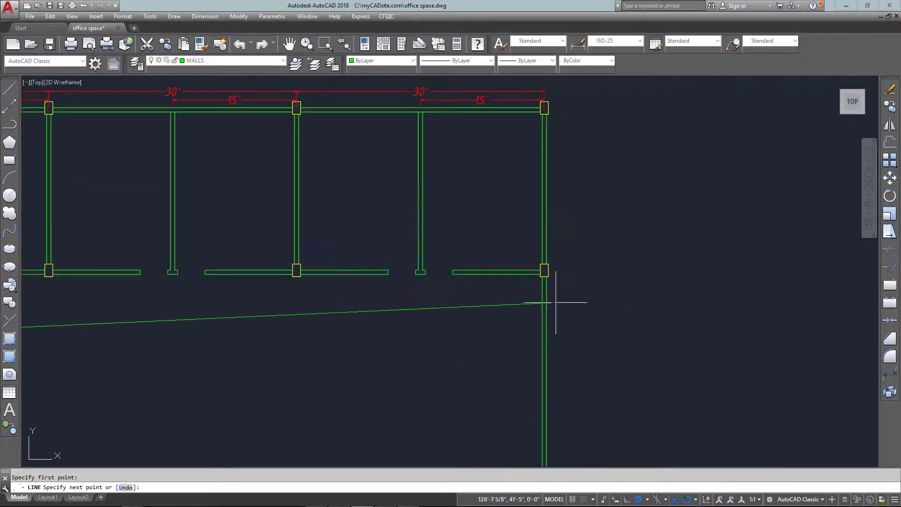
{"action": "left_click", "coordinate": [543, 337]}
{"action": "key", "text": "Return"}
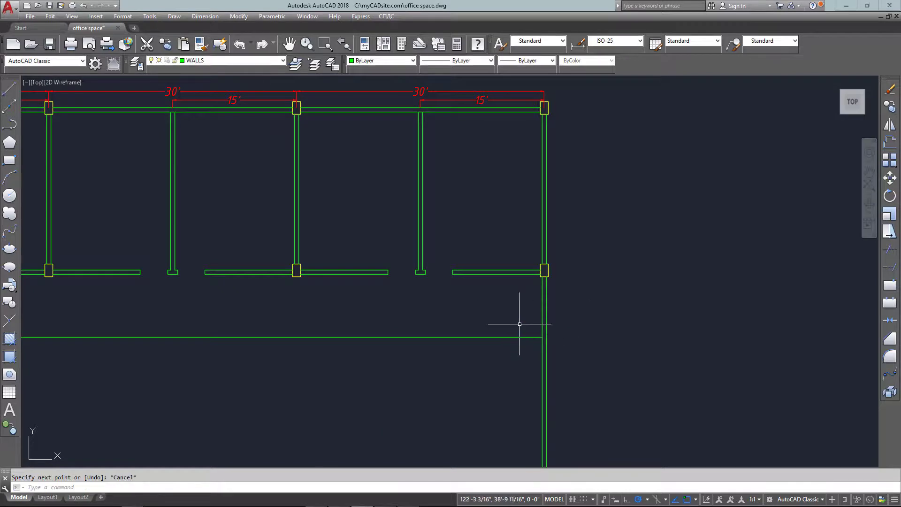
- Offset the new line 6 downward to form the double-line hallway wall
{"action": "scroll", "coordinate": [521, 317], "scroll_direction": "down", "scroll_amount": 2}
{"action": "type", "text": "of"}
{"action": "key", "text": "Return"}
{"action": "type", "text": "6"}
{"action": "key", "text": "Return"}
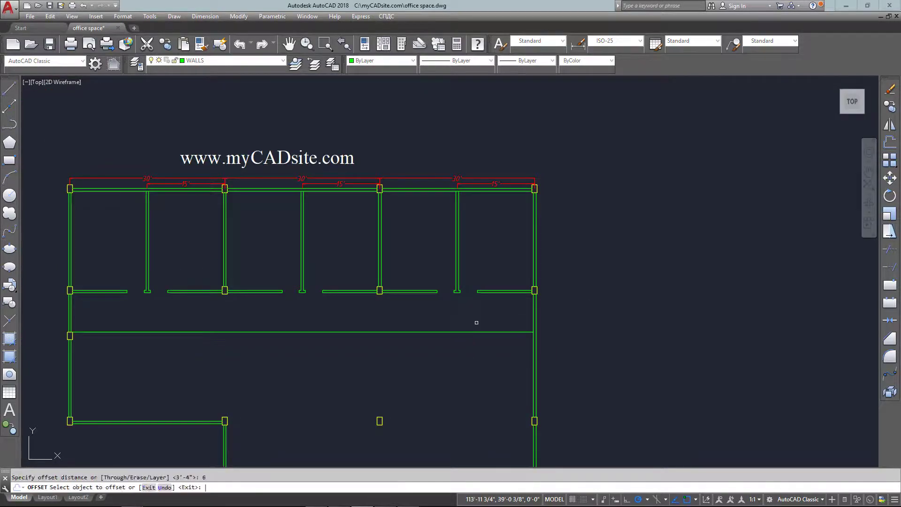
{"action": "left_click", "coordinate": [422, 334]}
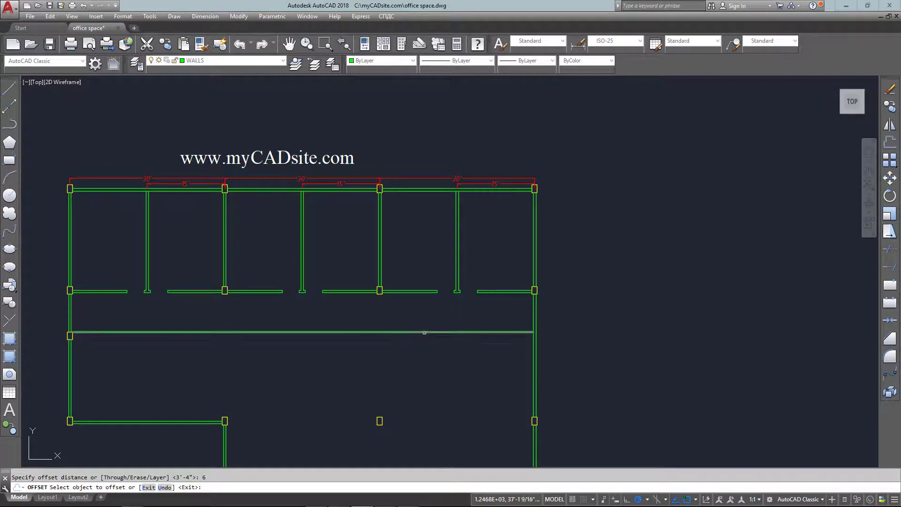
{"action": "left_click", "coordinate": [423, 358]}
{"action": "key", "text": "Escape"}
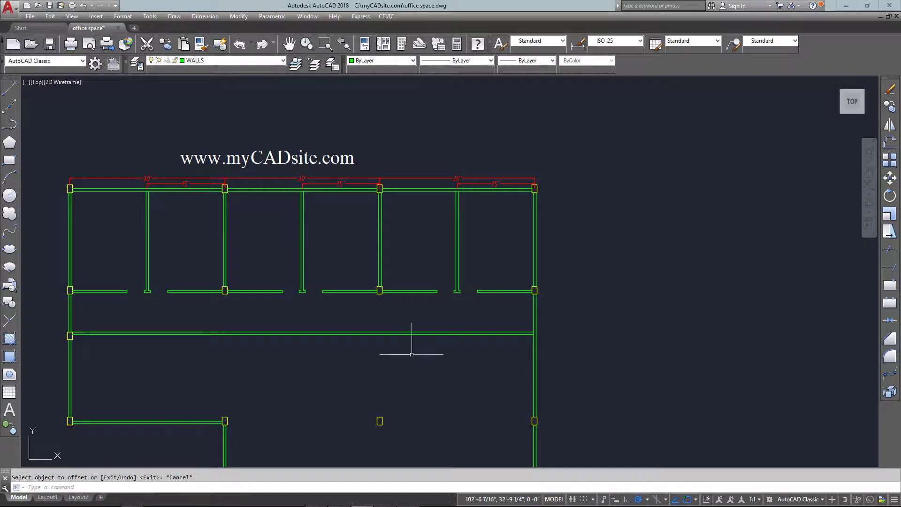
- Move the upper hallway wall line down 3 inches
{"action": "middle_click_drag", "start_coordinate": [297, 336], "coordinate": [362, 326]}
{"action": "type", "text": "m"}
{"action": "key", "text": "Return"}
{"action": "left_click", "coordinate": [406, 303]}
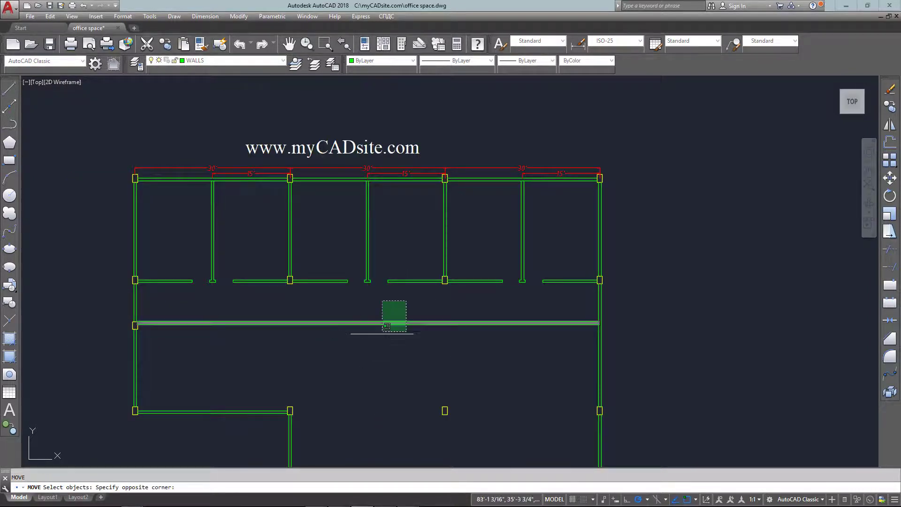
{"action": "left_click", "coordinate": [382, 331]}
{"action": "key", "text": "Return"}
{"action": "left_click", "coordinate": [379, 350]}
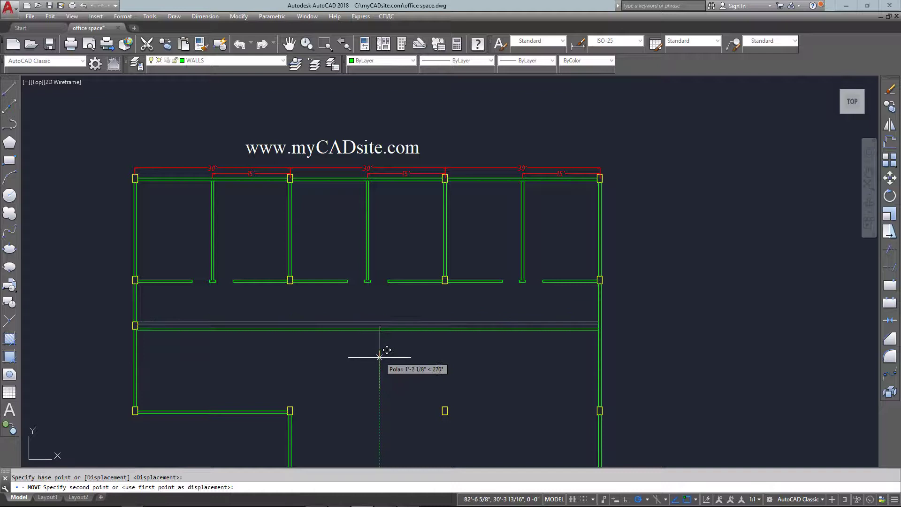
{"action": "type", "text": "3"}
{"action": "key", "text": "Return"}
{"action": "type", "text": "z"}
{"action": "key", "text": "Return"}
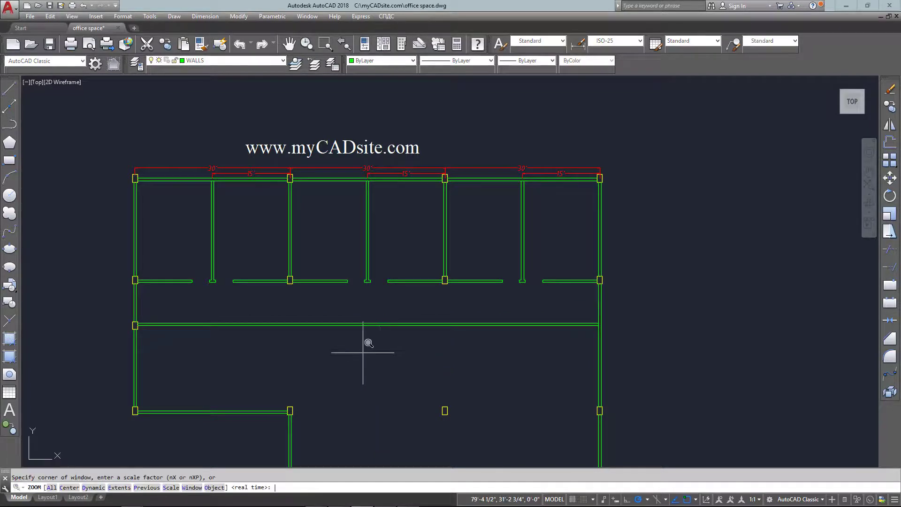
- Zoom in on the left wall junctions and offset the inner left wall line 4' to the right
{"action": "left_click", "coordinate": [91, 250]}
{"action": "left_click", "coordinate": [246, 346]}
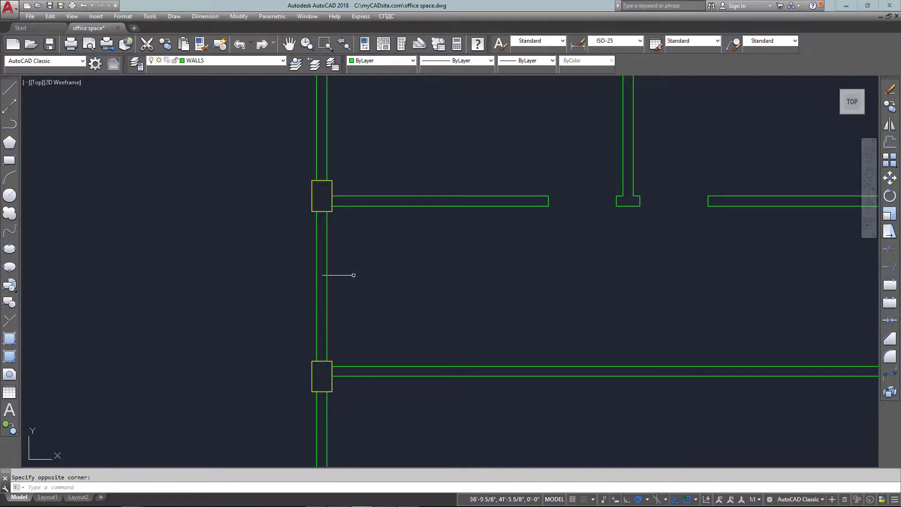
{"action": "type", "text": "o"}
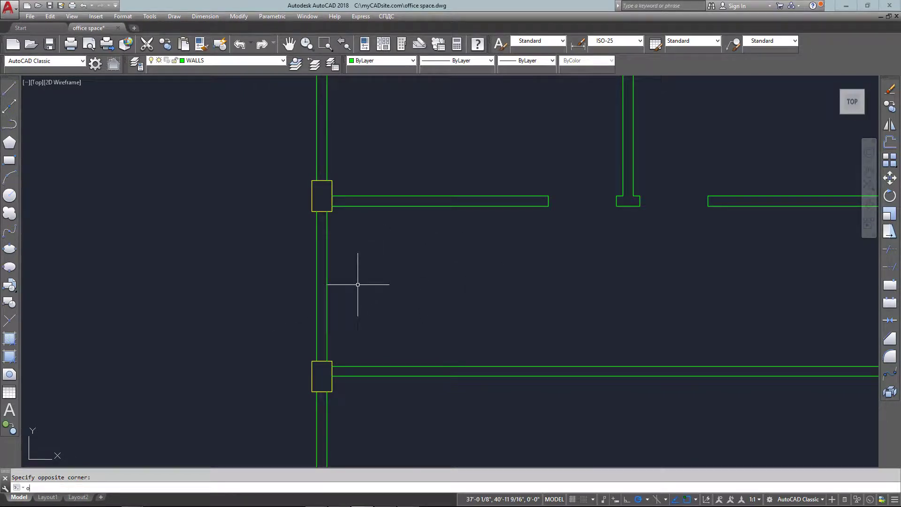
{"action": "type", "text": "d"}
{"action": "left_click", "coordinate": [358, 285]}
{"action": "type", "text": "of"}
{"action": "key", "text": "Return"}
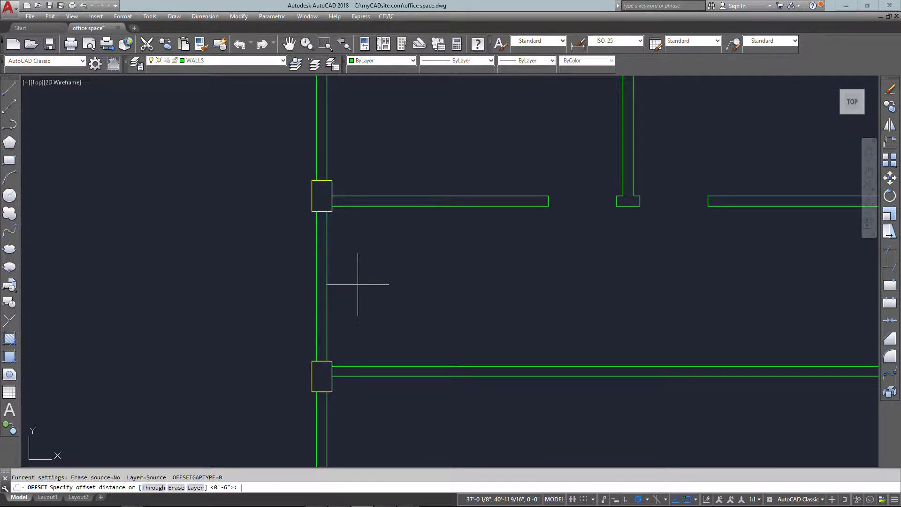
{"action": "type", "text": "4'"}
{"action": "key", "text": "Return"}
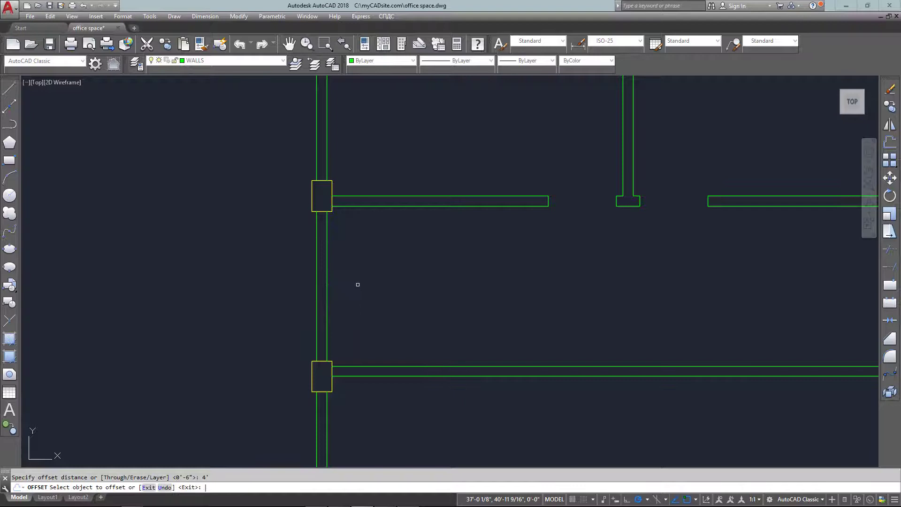
{"action": "left_click", "coordinate": [328, 292]}
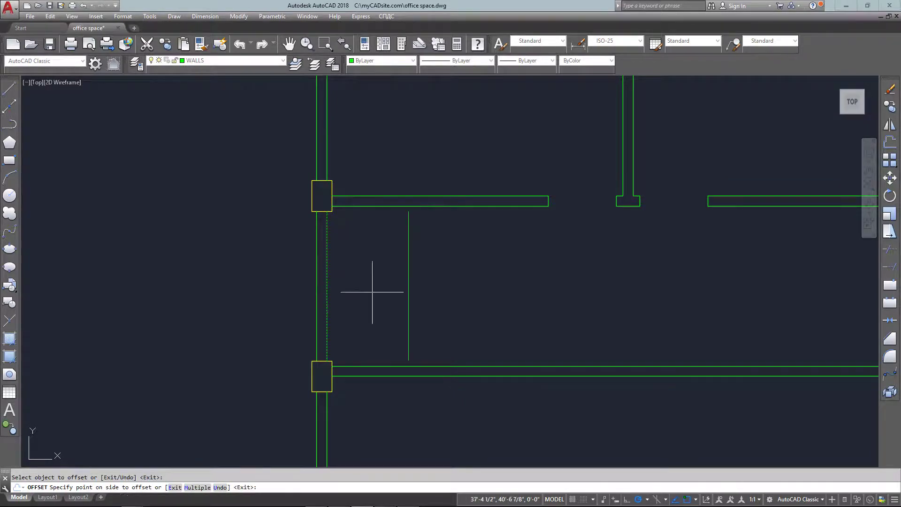
{"action": "left_click", "coordinate": [422, 294]}
{"action": "key", "text": "Escape"}
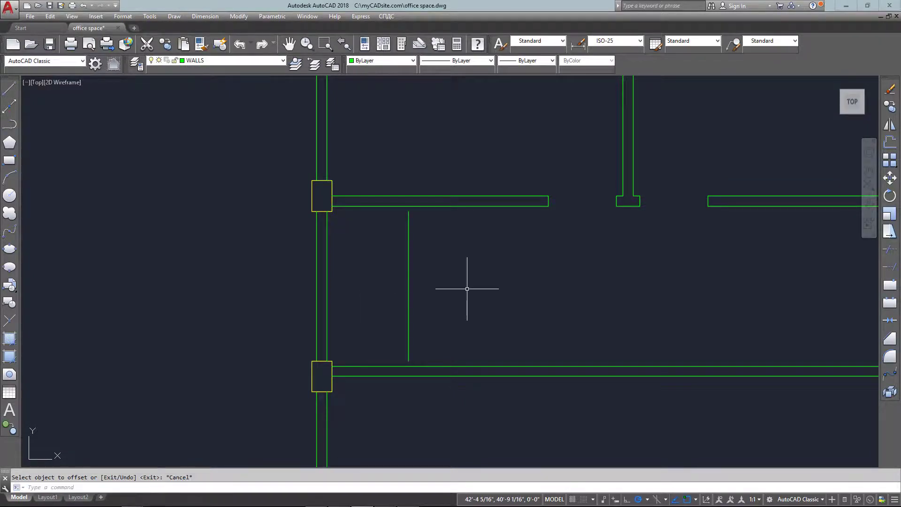
- Extend the new vertical line up to the office wall and down to the hallway wall
{"action": "type", "text": "ex"}
{"action": "key", "text": "Return"}
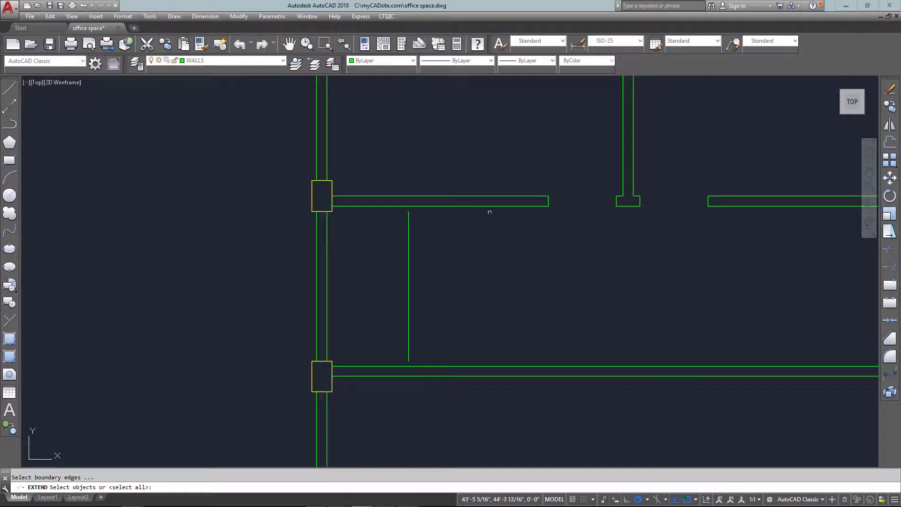
{"action": "left_click", "coordinate": [485, 202]}
{"action": "left_click", "coordinate": [472, 221]}
{"action": "left_click", "coordinate": [481, 359]}
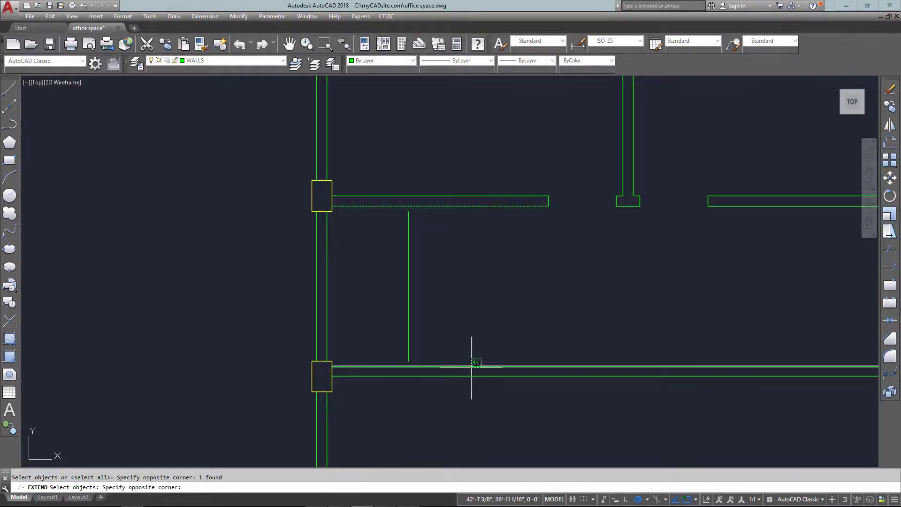
{"action": "left_click", "coordinate": [472, 367]}
{"action": "key", "text": "Return"}
{"action": "left_click", "coordinate": [409, 331]}
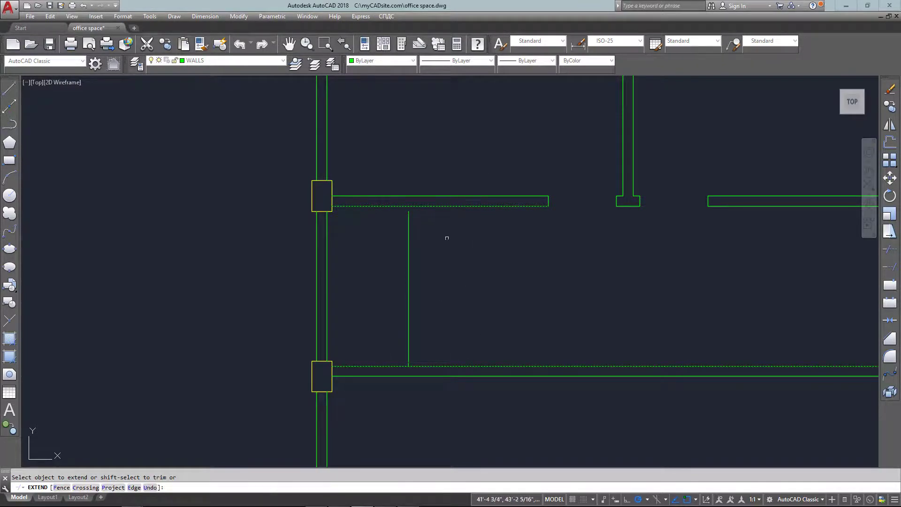
{"action": "left_click", "coordinate": [408, 230]}
{"action": "key", "text": "Escape"}
- Offset the new partition line by 6, then select the left wall lines between the columns
{"action": "type", "text": "of"}
{"action": "key", "text": "Return"}
{"action": "type", "text": "6"}
{"action": "key", "text": "Return"}
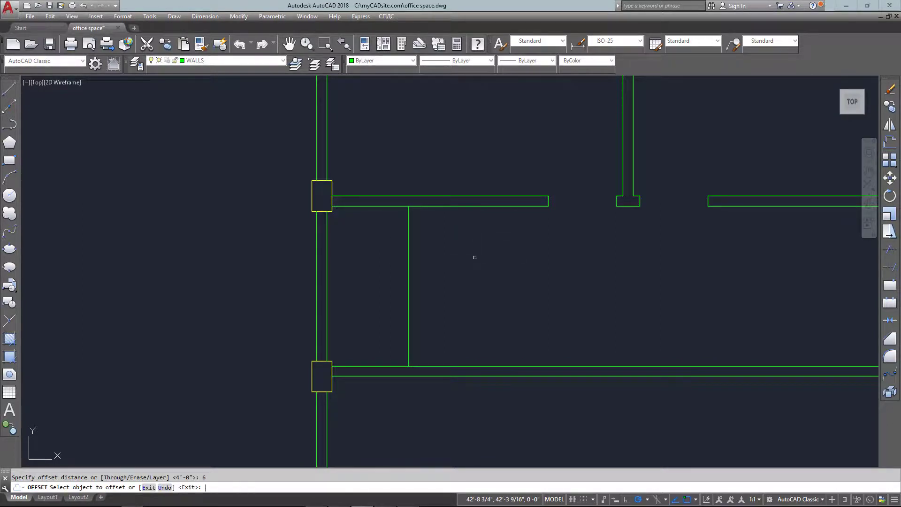
{"action": "left_click", "coordinate": [408, 294]}
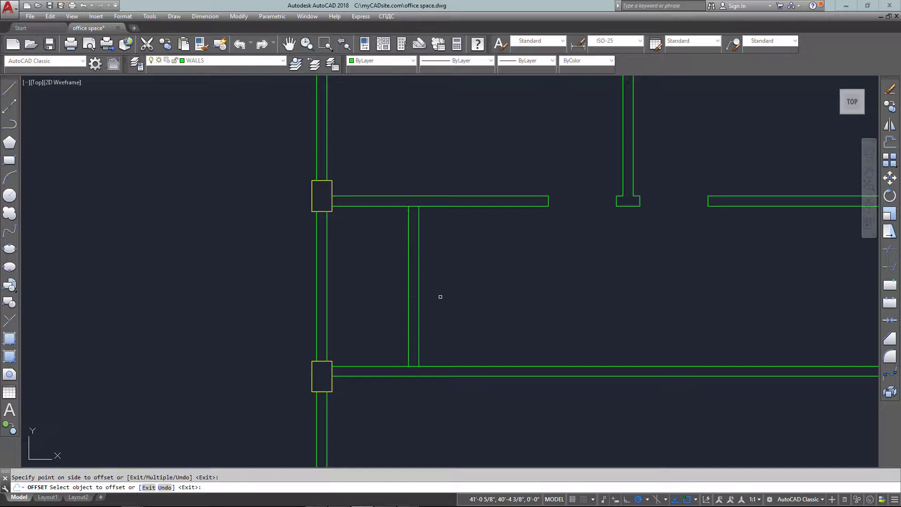
{"action": "key", "text": "Escape"}
{"action": "left_click", "coordinate": [368, 264]}
{"action": "left_click", "coordinate": [243, 292]}
- Erase the selected wall lines and offset the hallway and office wall edges 4 toward each other
{"action": "type", "text": "e"}
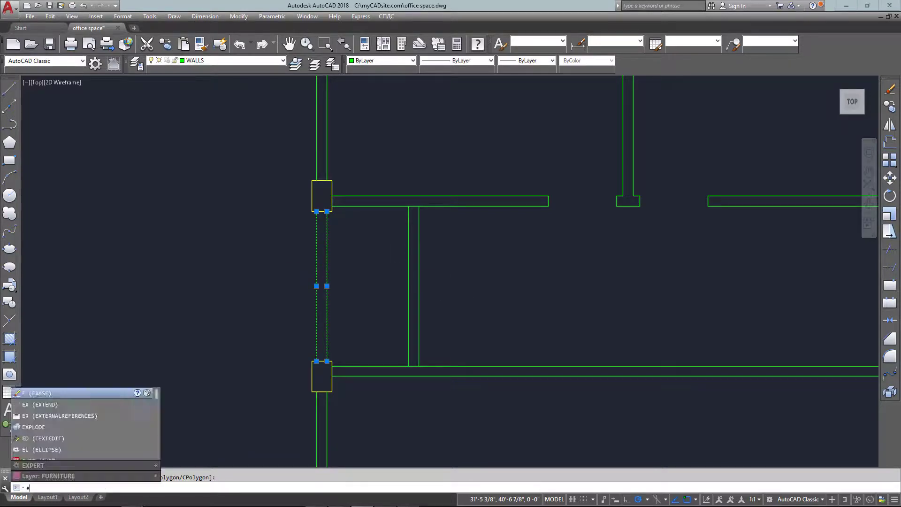
{"action": "key", "text": "Return"}
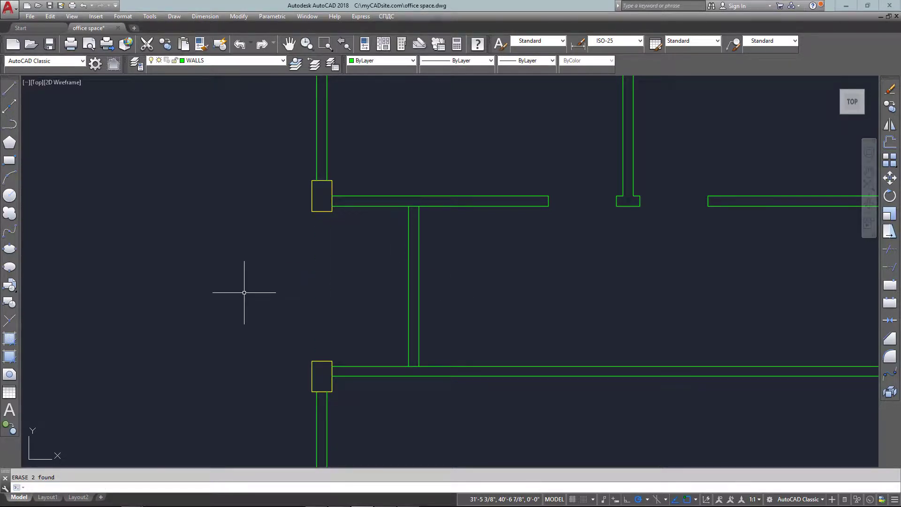
{"action": "type", "text": "o"}
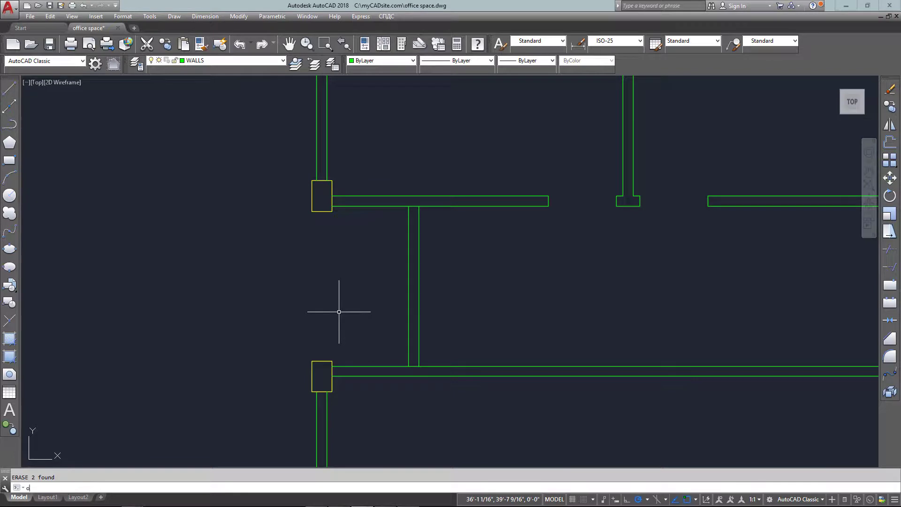
{"action": "type", "text": "ffset"}
{"action": "key", "text": "Return"}
{"action": "type", "text": "4"}
{"action": "key", "text": "Return"}
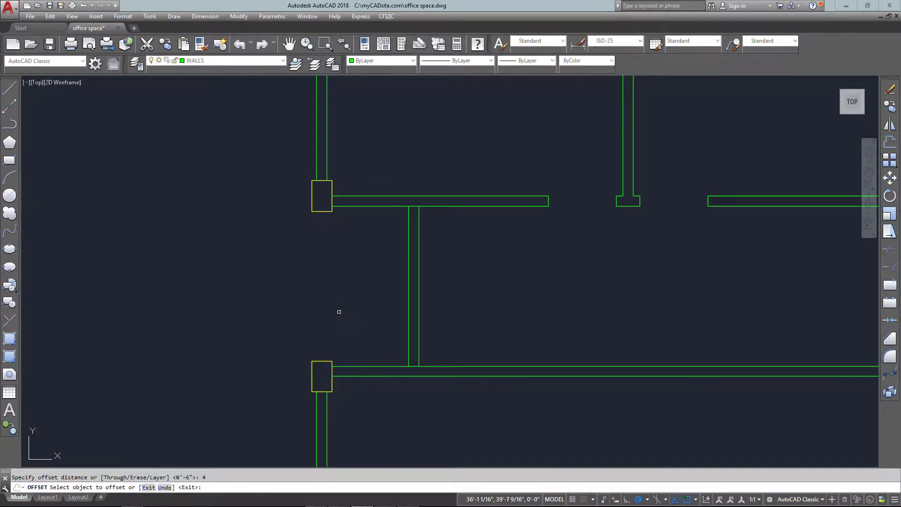
{"action": "left_click", "coordinate": [466, 367]}
{"action": "left_click", "coordinate": [463, 288]}
{"action": "left_click", "coordinate": [469, 206]}
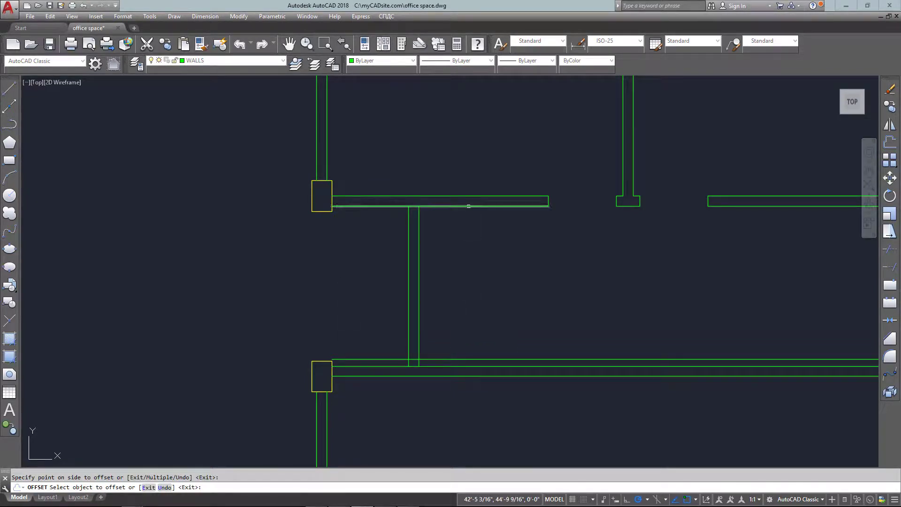
{"action": "left_click", "coordinate": [474, 251]}
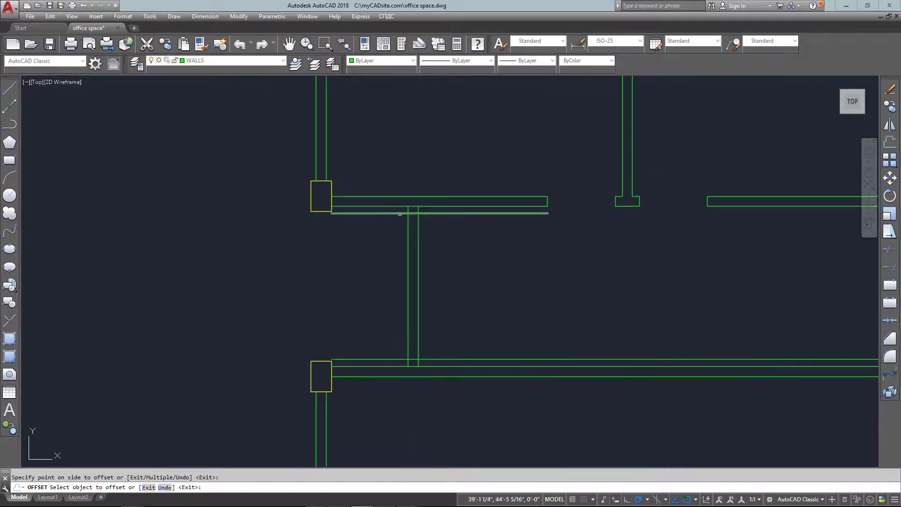
{"action": "key", "text": "Escape"}
- Trim using the wall lines as cutting edges, removing the wall segment at the first junction
{"action": "type", "text": "tr"}
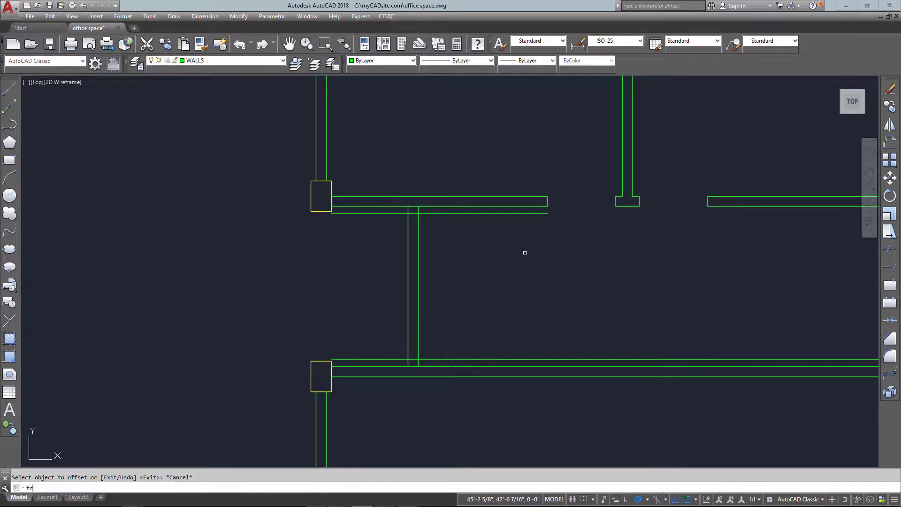
{"action": "key", "text": "Return"}
{"action": "left_click", "coordinate": [493, 175]}
{"action": "left_click", "coordinate": [392, 406]}
{"action": "key", "text": "Return"}
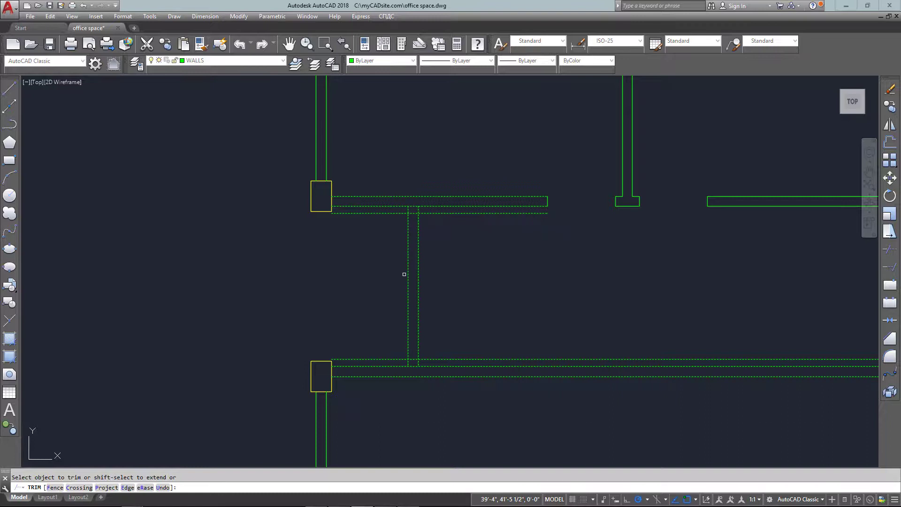
{"action": "scroll", "coordinate": [418, 201], "scroll_direction": "up", "scroll_amount": 6}
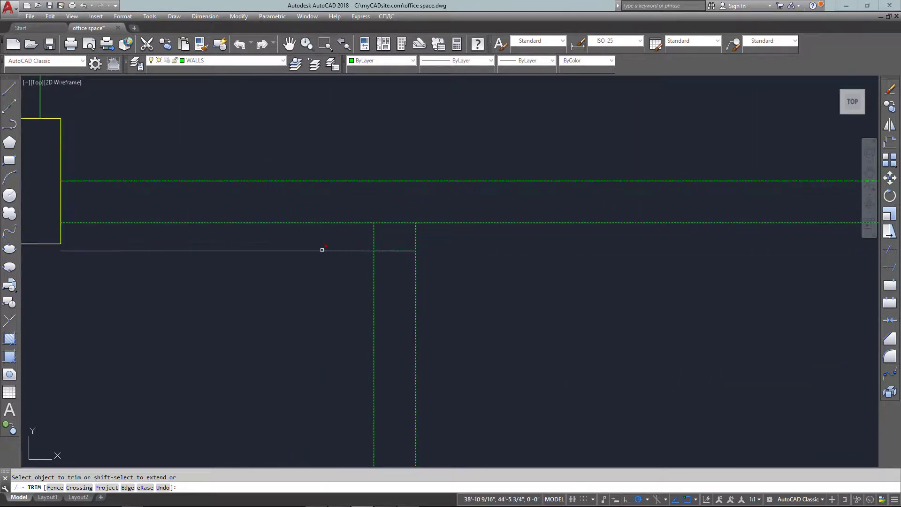
{"action": "left_click", "coordinate": [323, 250]}
- Trim the remaining short wall segments and the partition lines between the two junctions
{"action": "scroll", "coordinate": [429, 248], "scroll_direction": "down", "scroll_amount": 8}
{"action": "scroll", "coordinate": [418, 340], "scroll_direction": "up", "scroll_amount": 4}
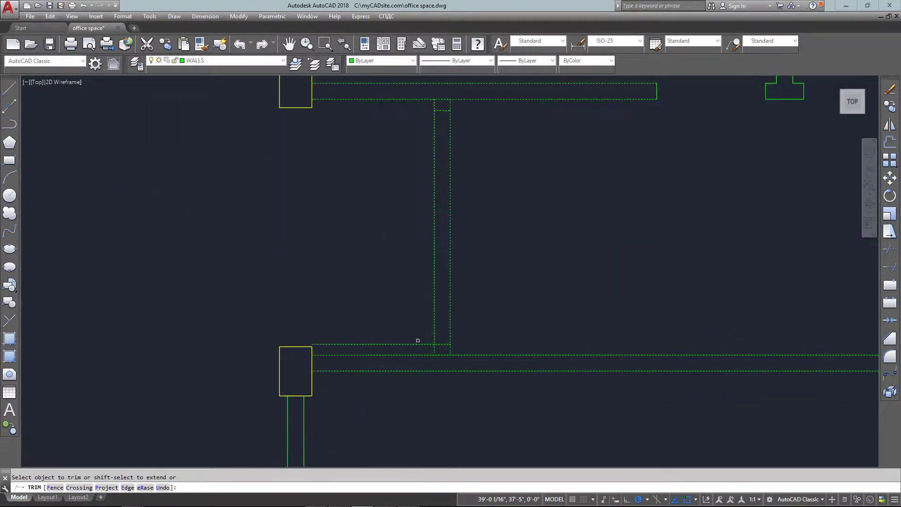
{"action": "scroll", "coordinate": [418, 341], "scroll_direction": "up", "scroll_amount": 2}
{"action": "left_click", "coordinate": [415, 342]}
{"action": "left_click", "coordinate": [402, 352]}
{"action": "scroll", "coordinate": [406, 319], "scroll_direction": "down", "scroll_amount": 4}
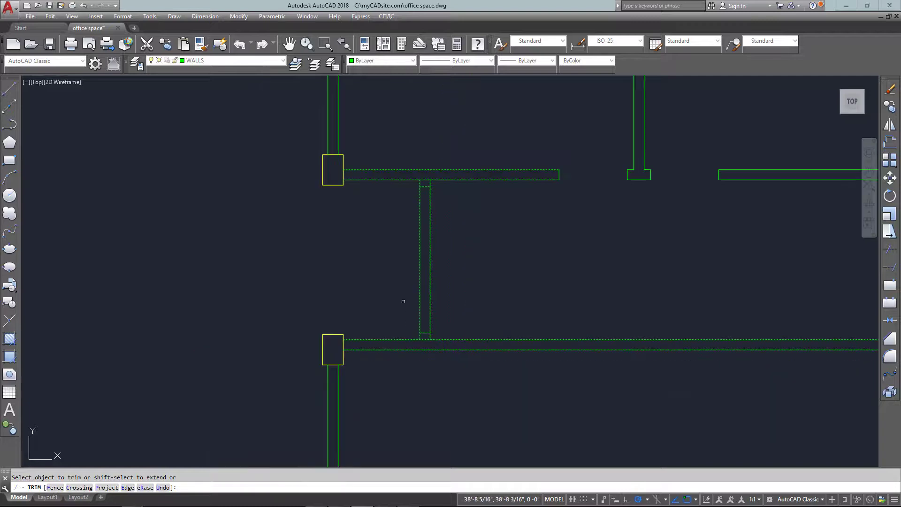
{"action": "scroll", "coordinate": [426, 230], "scroll_direction": "up", "scroll_amount": 6}
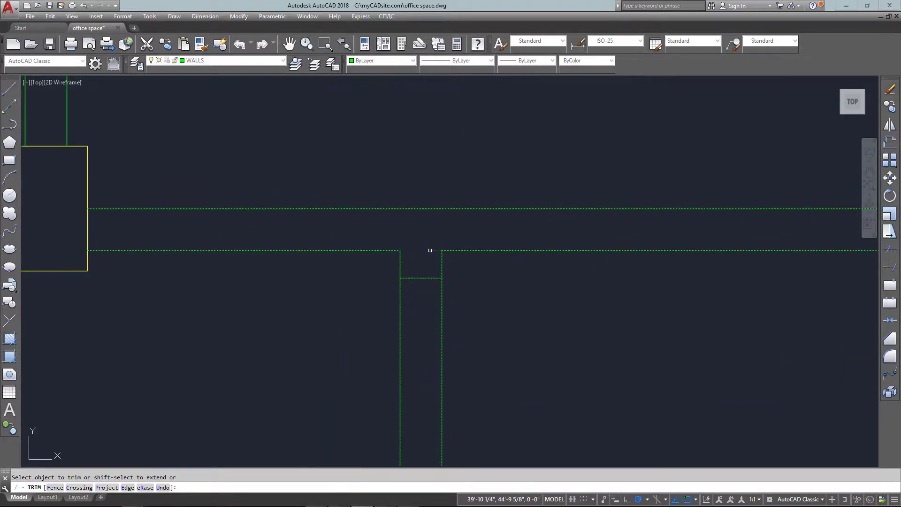
{"action": "scroll", "coordinate": [430, 250], "scroll_direction": "down", "scroll_amount": 5}
{"action": "scroll", "coordinate": [423, 357], "scroll_direction": "up", "scroll_amount": 5}
{"action": "left_click", "coordinate": [393, 341]}
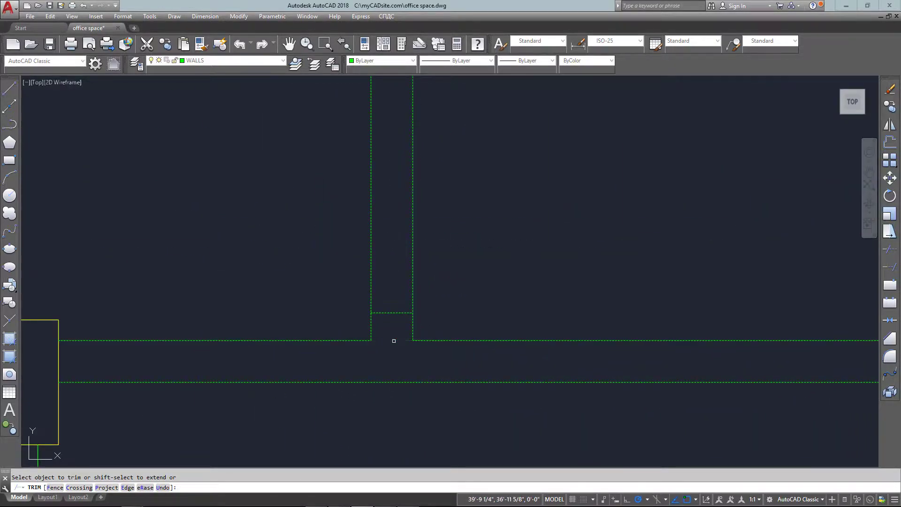
{"action": "scroll", "coordinate": [423, 305], "scroll_direction": "down", "scroll_amount": 5}
{"action": "left_click", "coordinate": [499, 263]}
{"action": "left_click", "coordinate": [339, 286]}
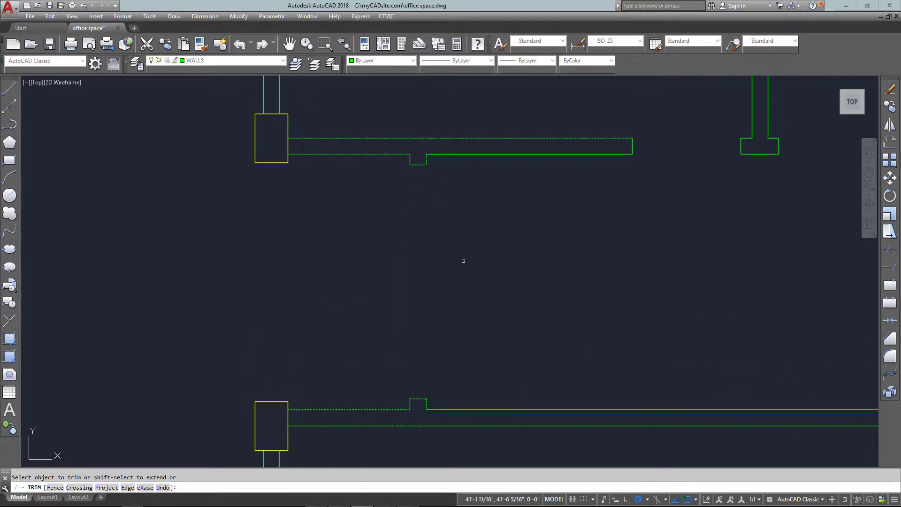
{"action": "key", "text": "Escape"}
{"action": "middle_click_drag", "start_coordinate": [463, 261], "coordinate": [447, 227]}
- Draw a vertical line from the upper notch corner to the midpoint between the two notches
{"action": "type", "text": "l"}
{"action": "key", "text": "Return"}
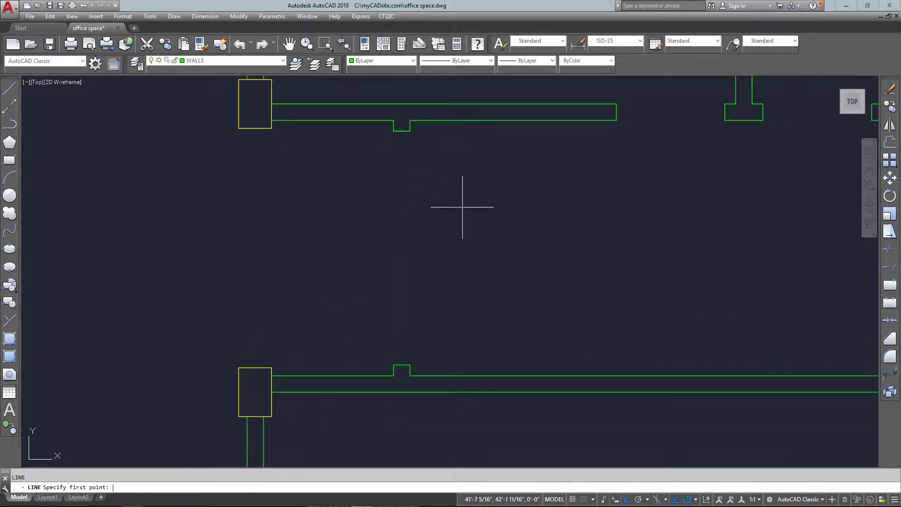
{"action": "left_click", "coordinate": [393, 131]}
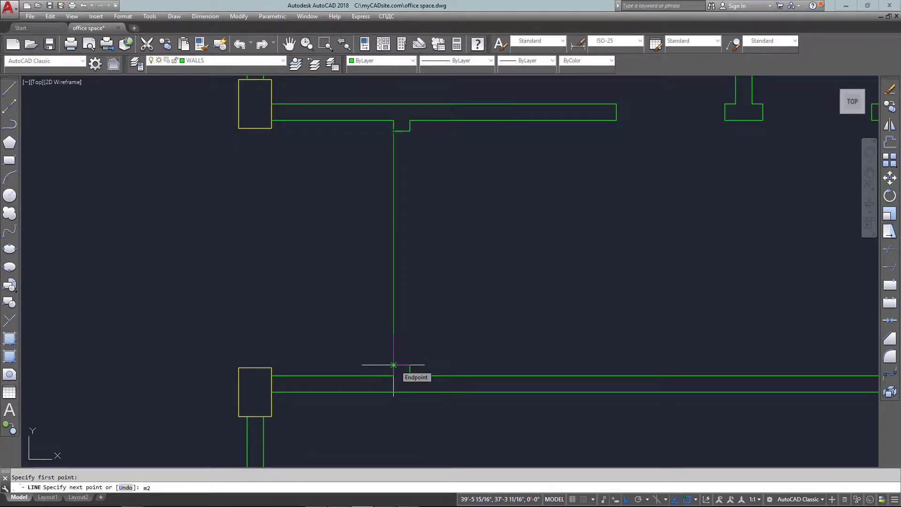
{"action": "type", "text": "m2p"}
{"action": "key", "text": "Return"}
{"action": "left_click", "coordinate": [394, 365]}
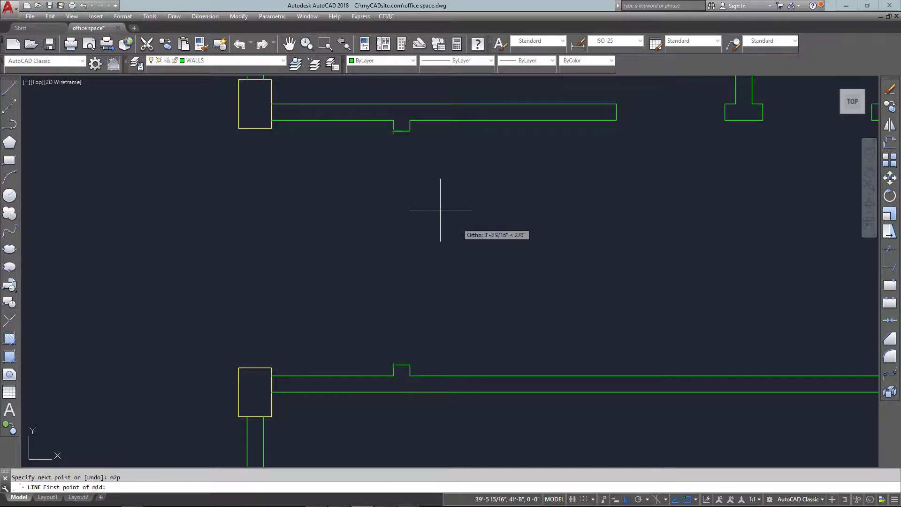
{"action": "left_click", "coordinate": [393, 131]}
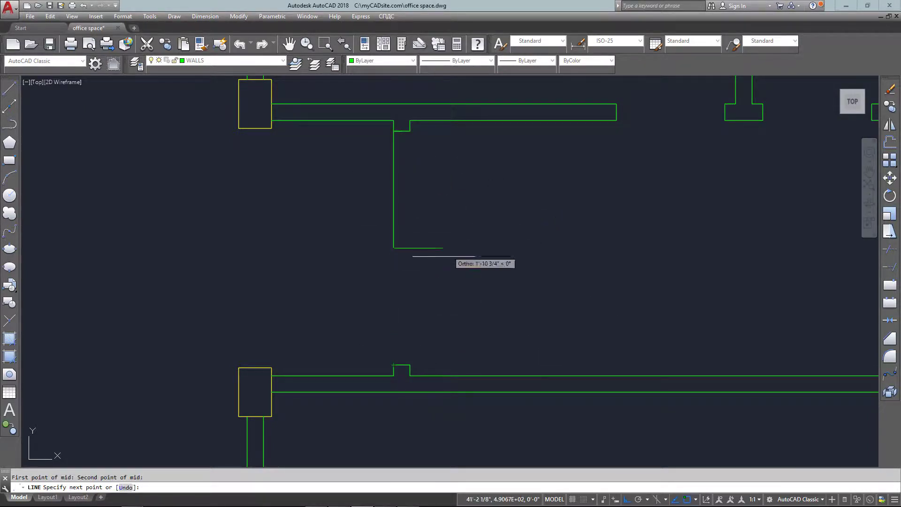
{"action": "middle_click_drag", "start_coordinate": [414, 185], "coordinate": [413, 202]}
{"action": "key", "text": "Escape"}
- Offset the vertical line by 2 and erase the original left line
{"action": "type", "text": "of"}
{"action": "key", "text": "Return"}
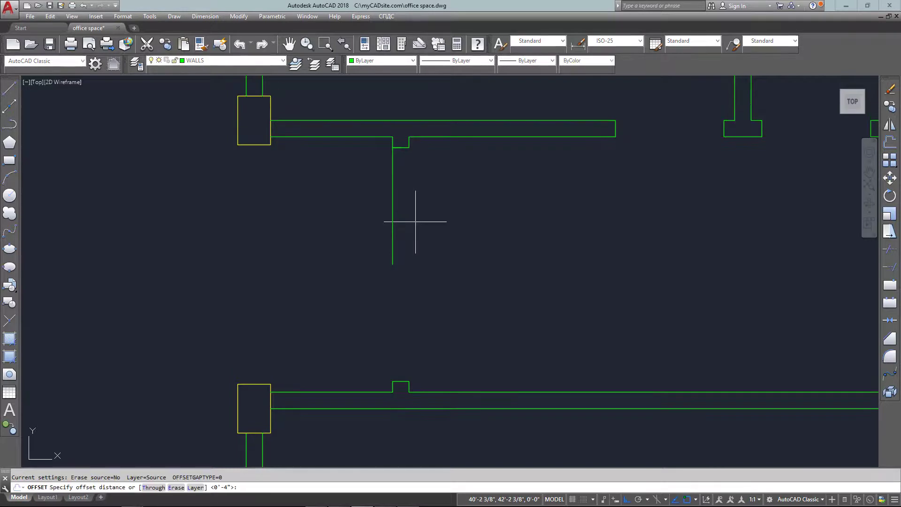
{"action": "type", "text": "2"}
{"action": "key", "text": "Return"}
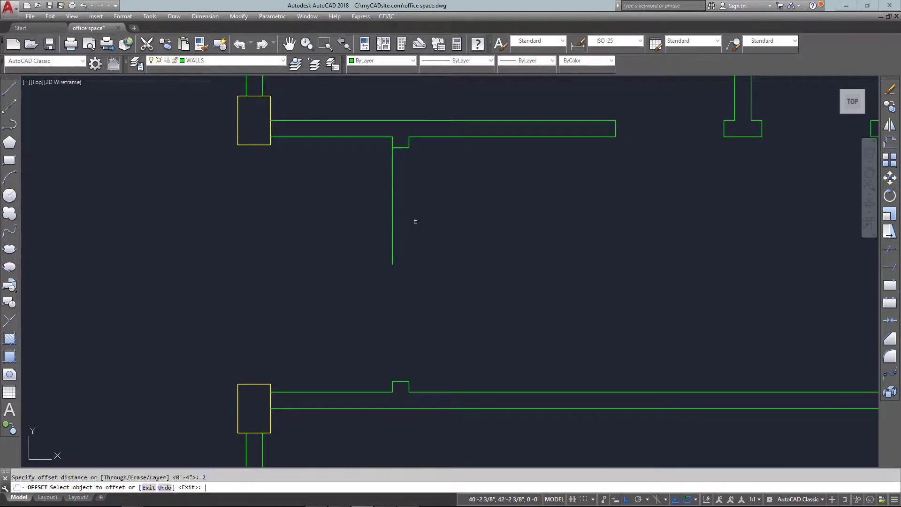
{"action": "left_click", "coordinate": [393, 228]}
{"action": "scroll", "coordinate": [397, 211], "scroll_direction": "up", "scroll_amount": 2}
{"action": "key", "text": "Escape"}
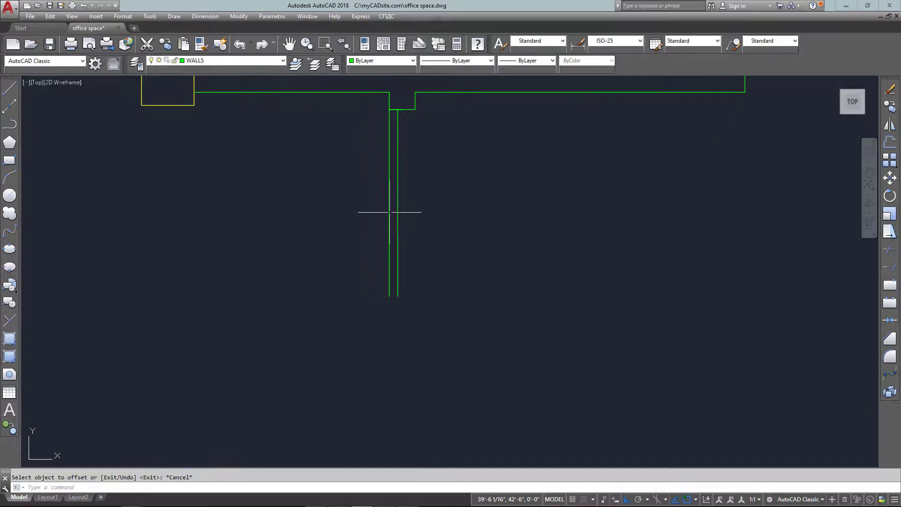
{"action": "left_click", "coordinate": [390, 210]}
{"action": "type", "text": "e"}
{"action": "key", "text": "Return"}
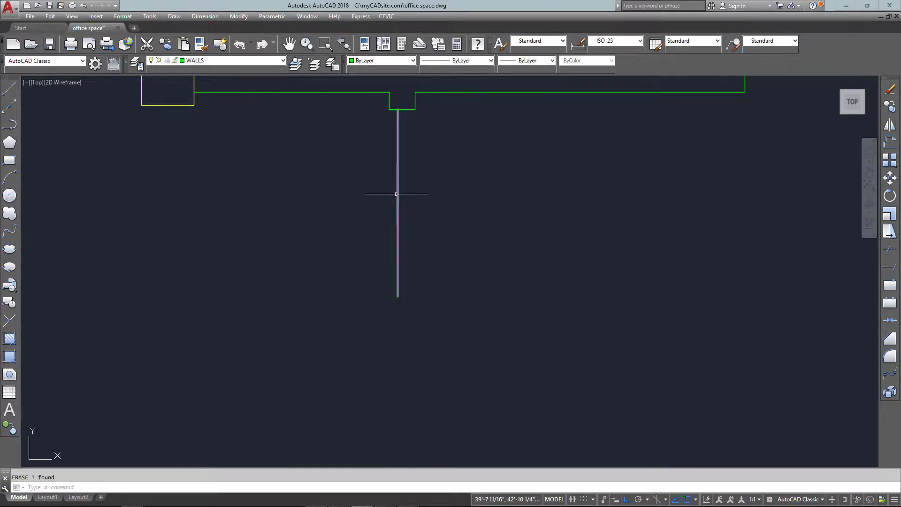
- Draw a thin door-leaf rectangle along the vertical line
{"action": "type", "text": "rec"}
{"action": "key", "text": "Return"}
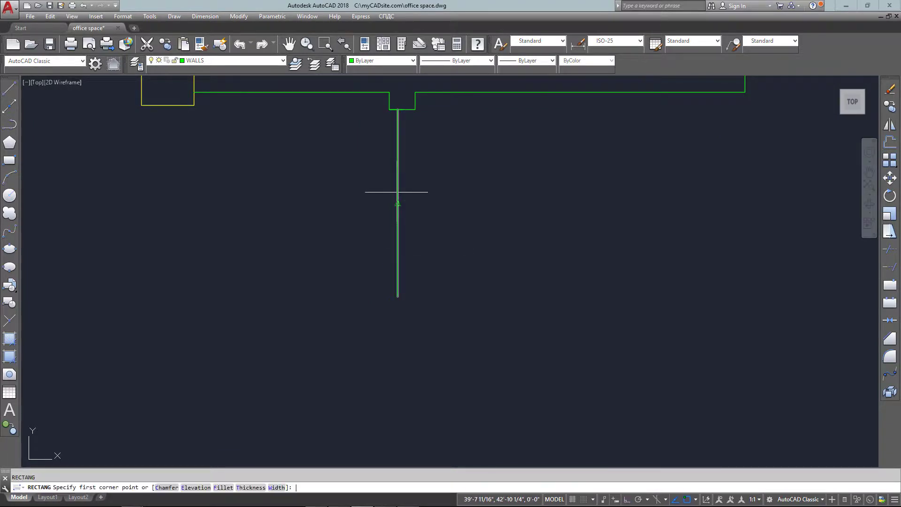
{"action": "left_click", "coordinate": [390, 110]}
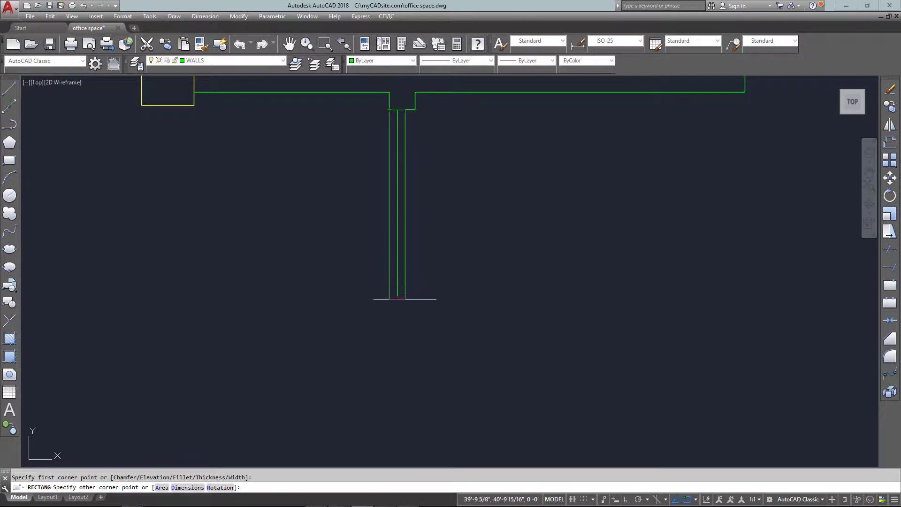
{"action": "left_click", "coordinate": [397, 297]}
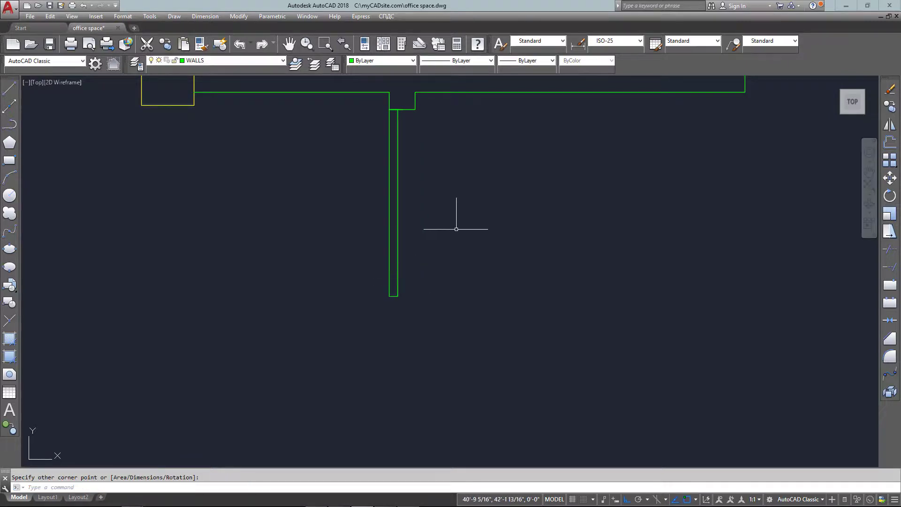
{"action": "left_click", "coordinate": [390, 263]}
{"action": "key", "text": "Escape"}
- With polar tracking on, rotate the rectangle about its top corner to lie along the wall
{"action": "key", "text": "F10"}
{"action": "type", "text": "ro"}
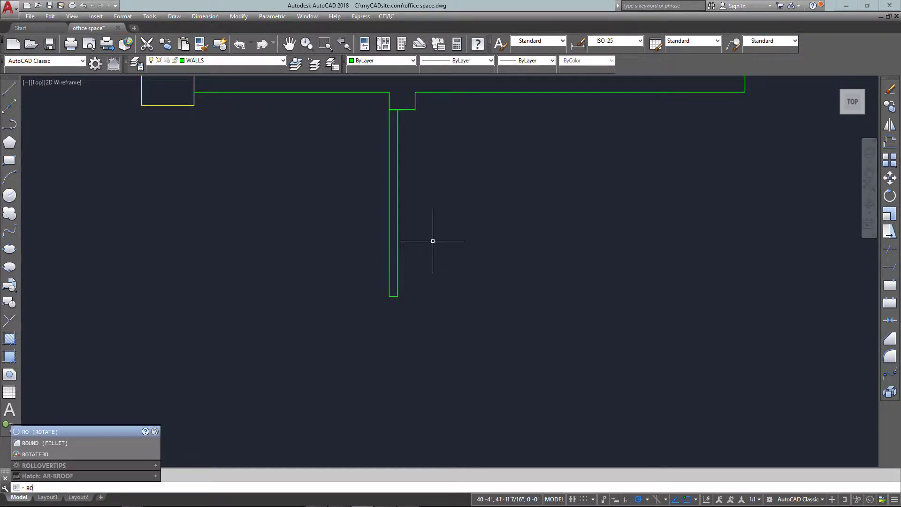
{"action": "key", "text": "Return"}
{"action": "left_click", "coordinate": [389, 280]}
{"action": "key", "text": "Return"}
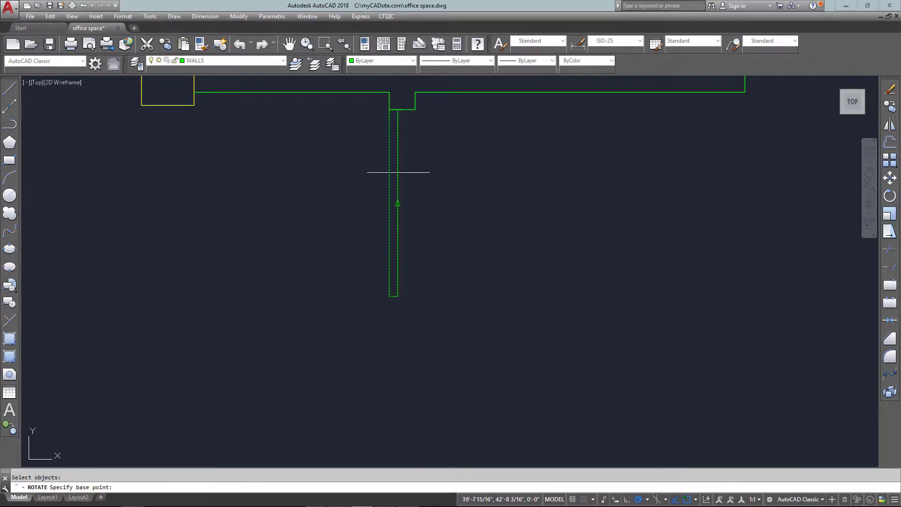
{"action": "left_click", "coordinate": [389, 109]}
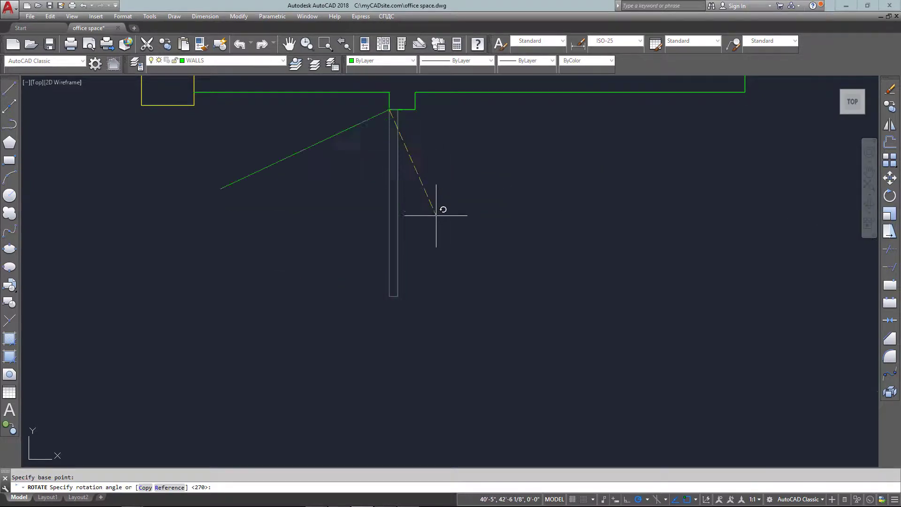
{"action": "left_click", "coordinate": [390, 336]}
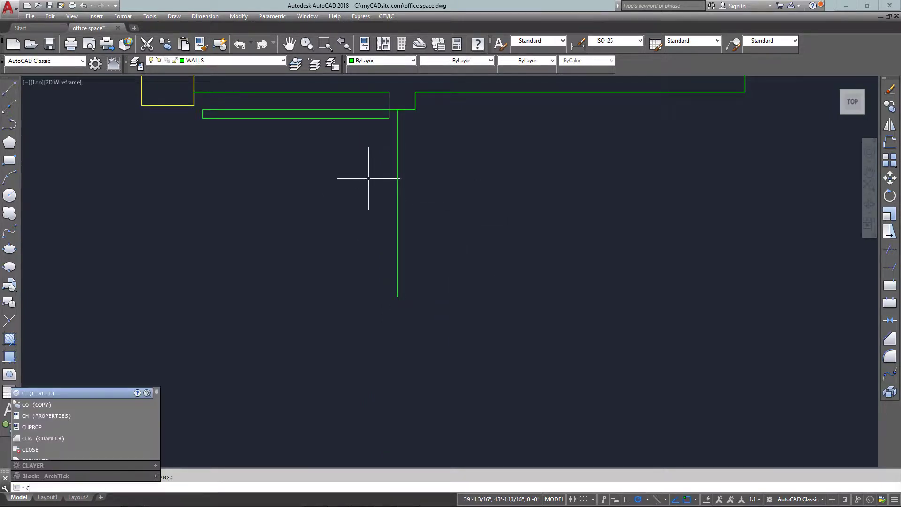
- Draw a circle centered on the door hinge corner with radius equal to the door length
{"action": "key", "text": "Return"}
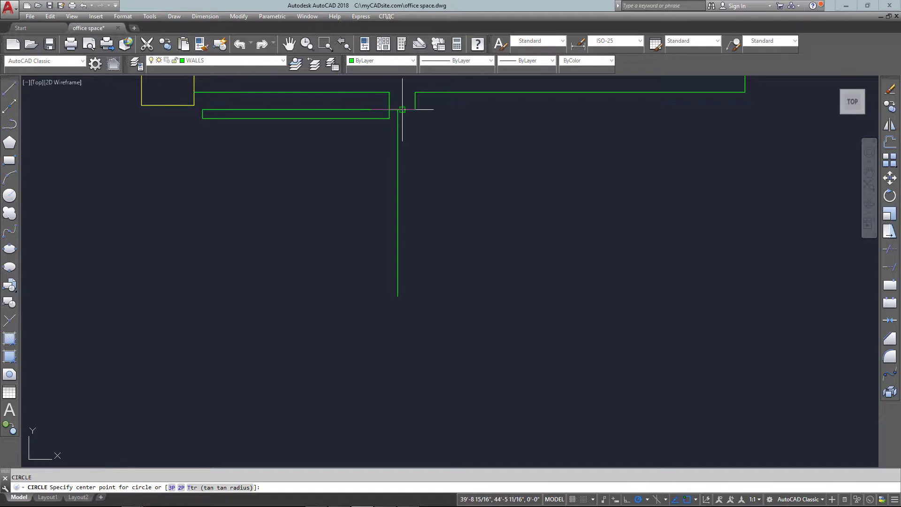
{"action": "left_click", "coordinate": [388, 109]}
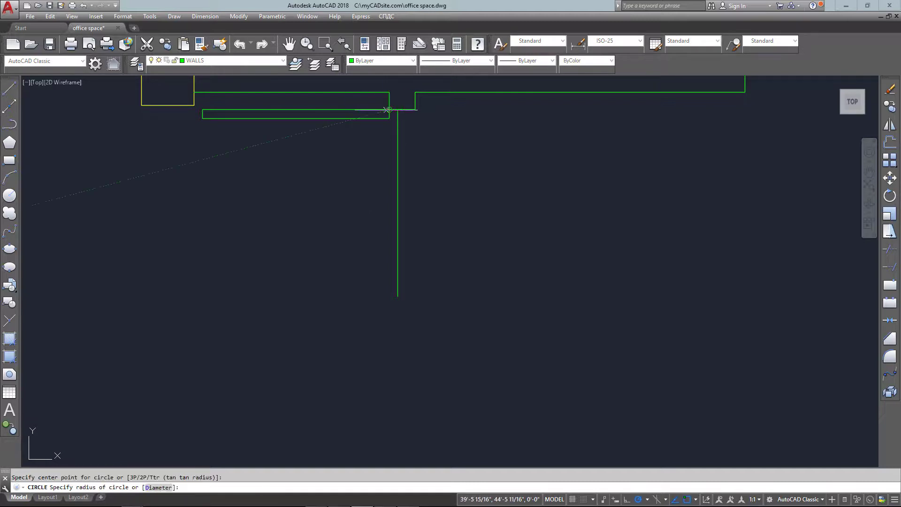
{"action": "left_click", "coordinate": [203, 118]}
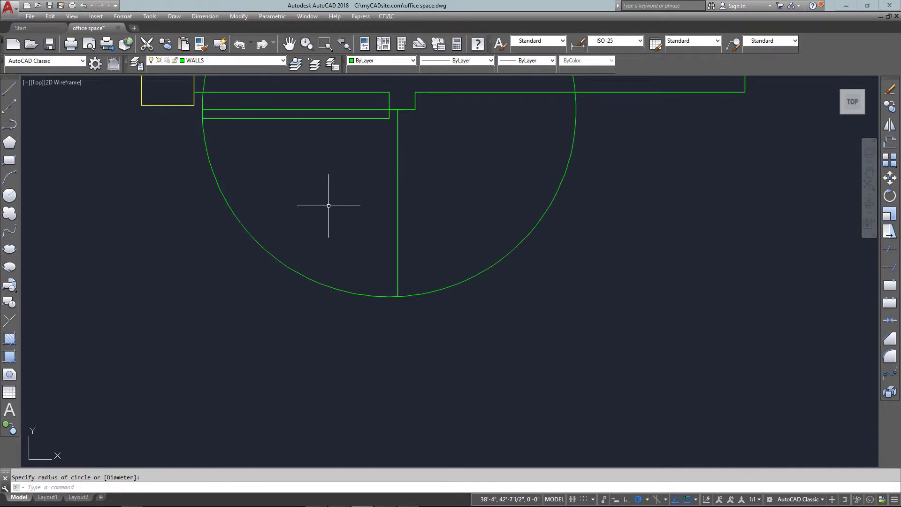
{"action": "scroll", "coordinate": [328, 202], "scroll_direction": "down", "scroll_amount": 2}
{"action": "middle_click_drag", "start_coordinate": [328, 201], "coordinate": [333, 302]}
{"action": "scroll", "coordinate": [324, 281], "scroll_direction": "up", "scroll_amount": 2}
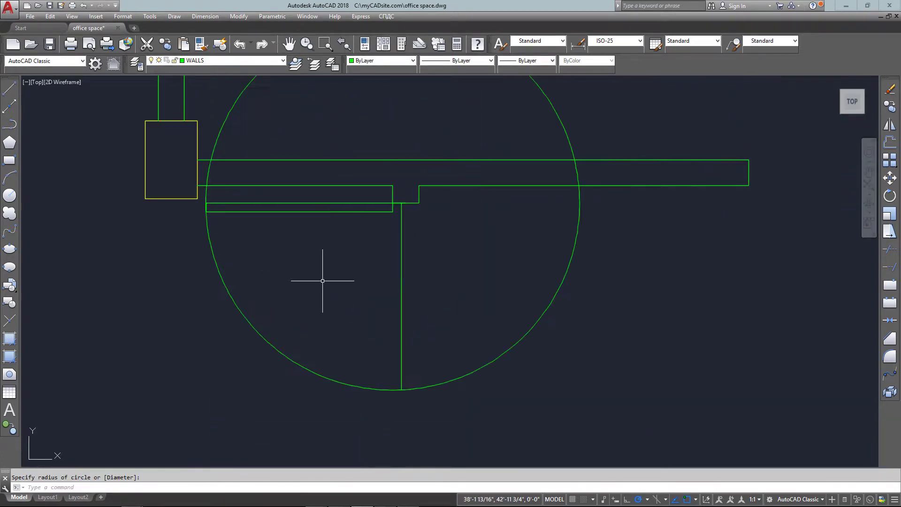
{"action": "scroll", "coordinate": [322, 282], "scroll_direction": "down", "scroll_amount": 2}
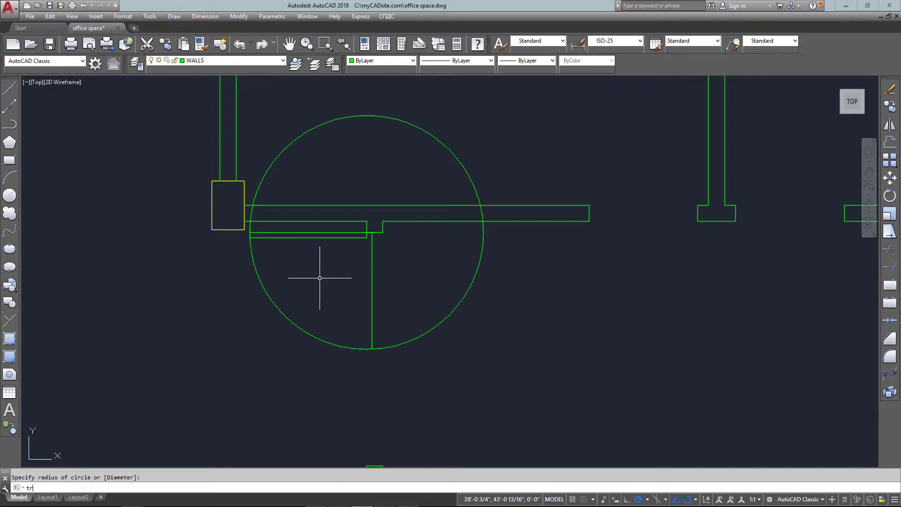
- Trim the circle to a quarter swing arc, then erase the vertical jamb line at the door's edge
{"action": "key", "text": "Return"}
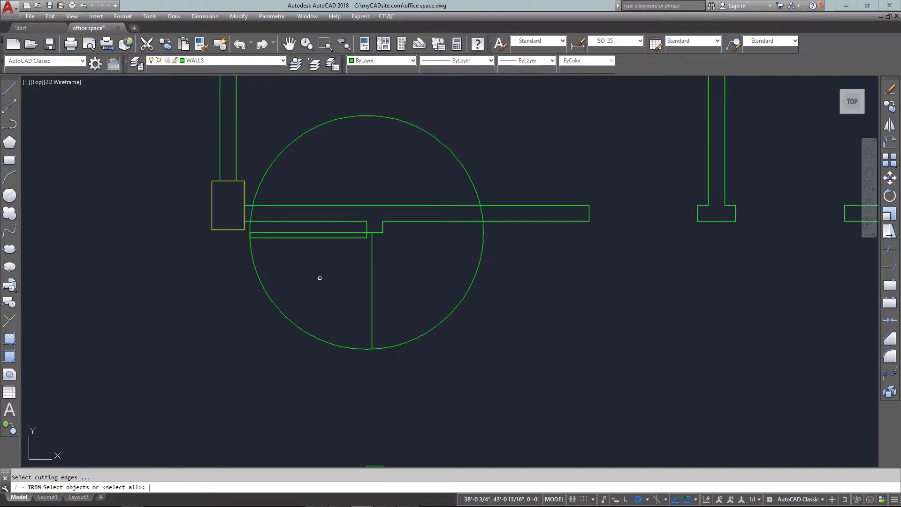
{"action": "left_click", "coordinate": [372, 304]}
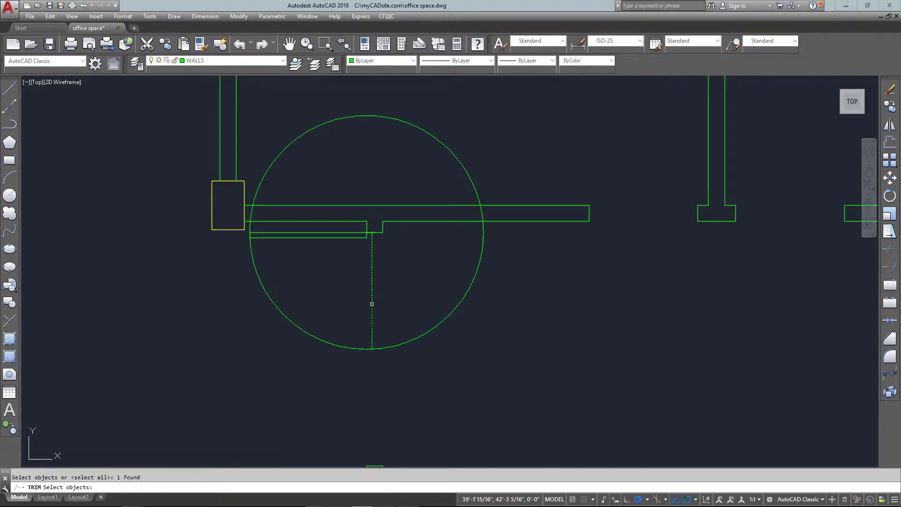
{"action": "left_click", "coordinate": [307, 232]}
{"action": "key", "text": "Return"}
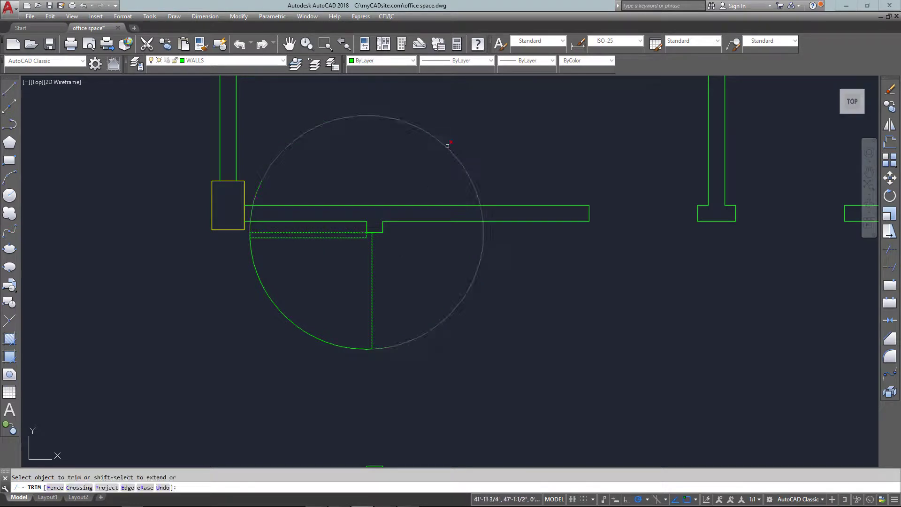
{"action": "left_click", "coordinate": [446, 145]}
{"action": "key", "text": "Escape"}
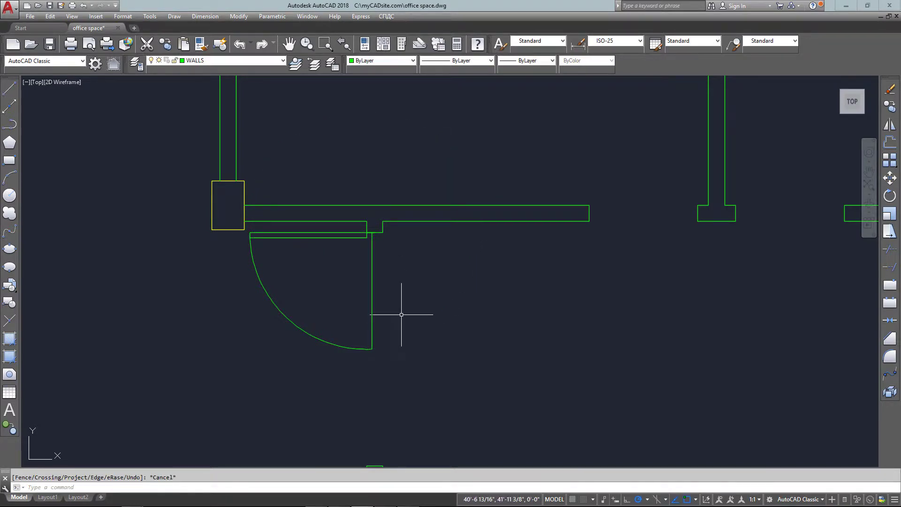
{"action": "left_click", "coordinate": [372, 284]}
{"action": "left_click", "coordinate": [311, 302]}
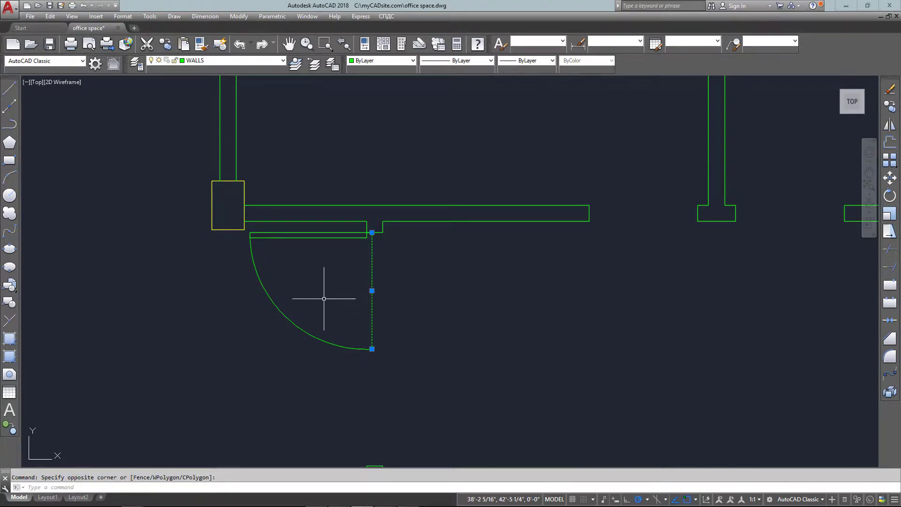
{"action": "key", "text": "Return"}
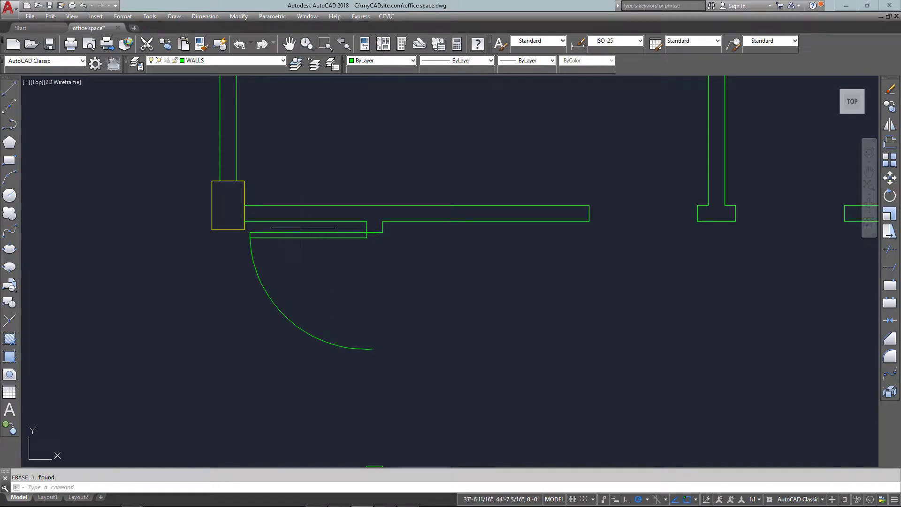
- Move the door panel and its swing arc onto the DOORS layer
{"action": "left_click", "coordinate": [302, 228]}
{"action": "left_click", "coordinate": [256, 368]}
{"action": "left_click", "coordinate": [205, 61]}
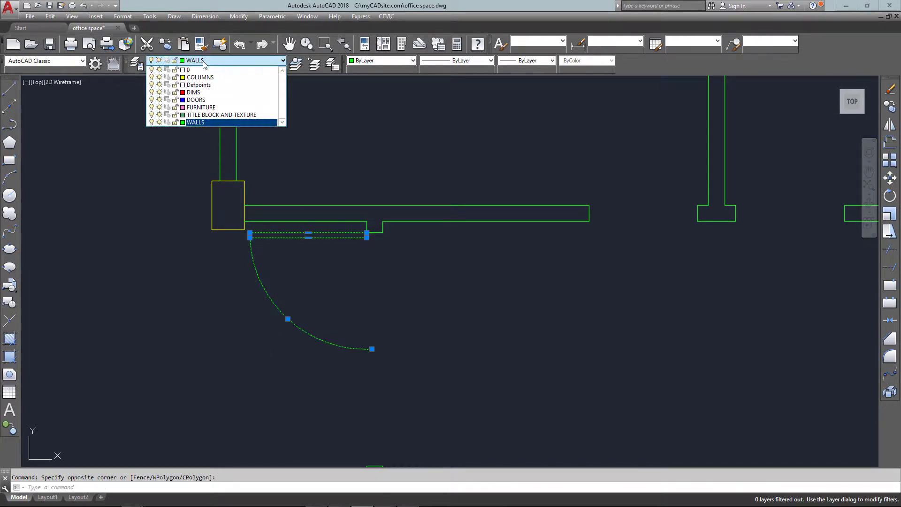
{"action": "left_click", "coordinate": [202, 100]}
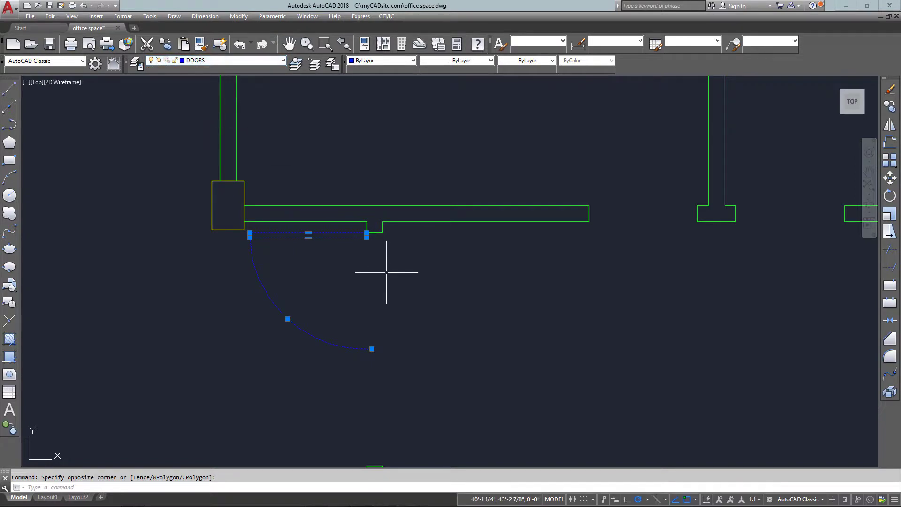
- Mirror the door about a horizontal line through the arc end, keeping the original
{"action": "type", "text": "mi"}
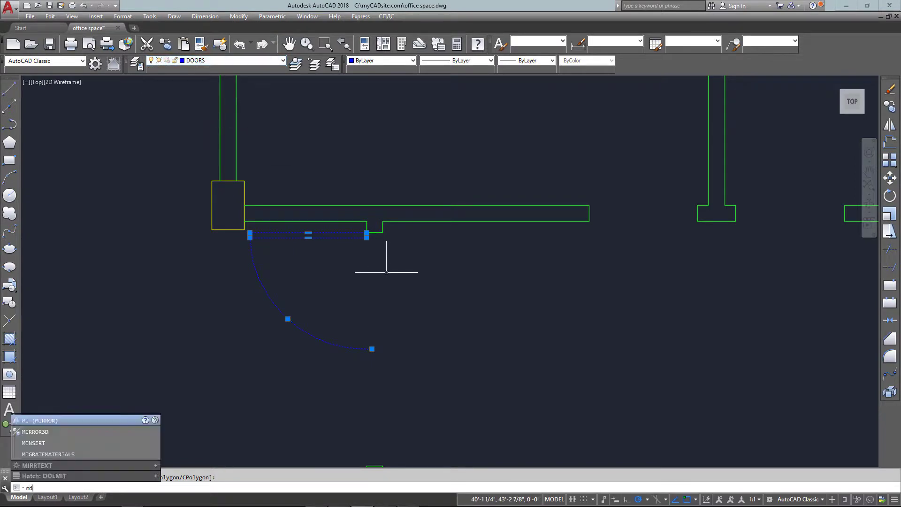
{"action": "key", "text": "Return"}
{"action": "scroll", "coordinate": [410, 336], "scroll_direction": "down", "scroll_amount": 2}
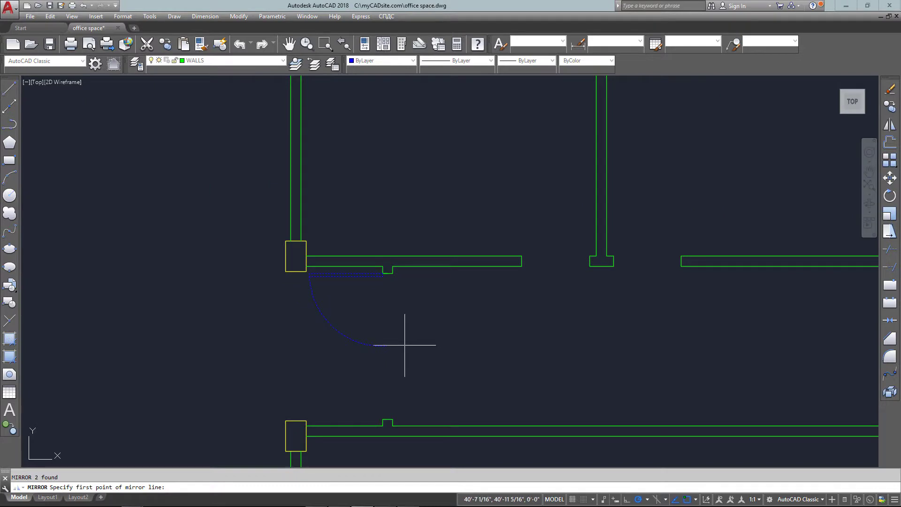
{"action": "left_click", "coordinate": [385, 346]}
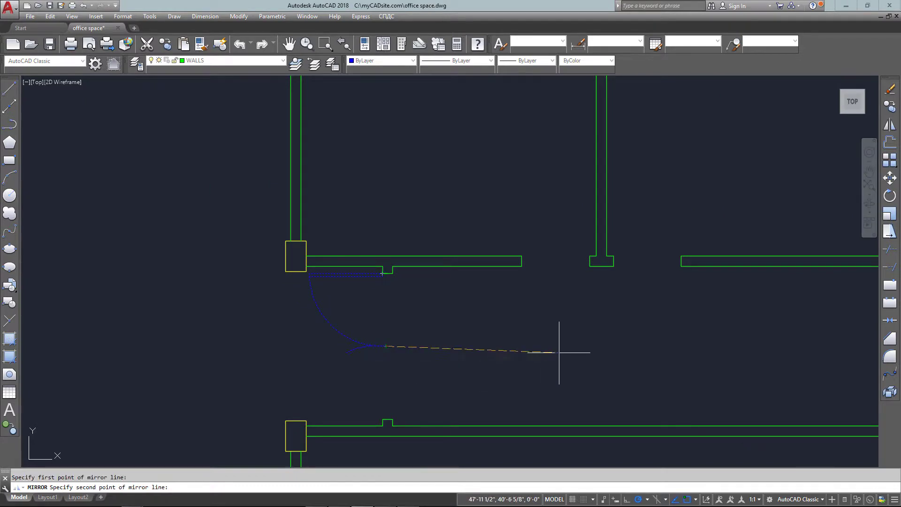
{"action": "left_click", "coordinate": [579, 347]}
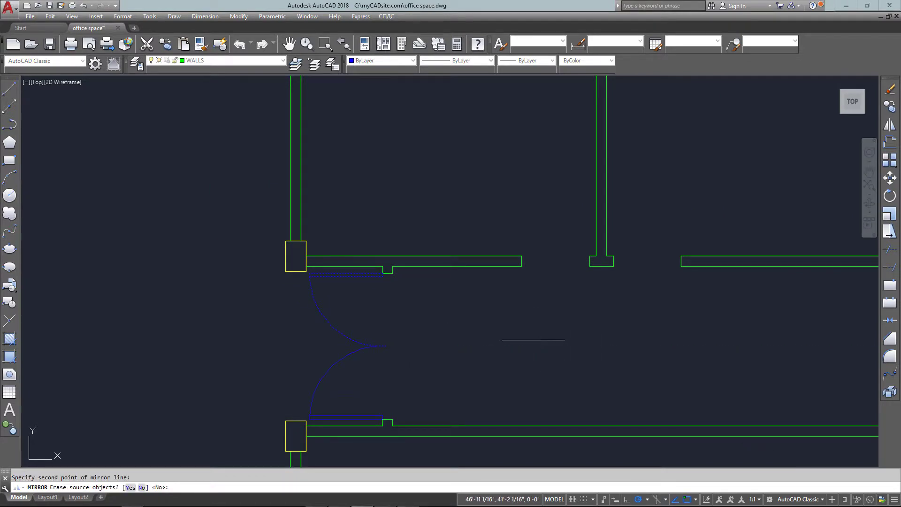
{"action": "key", "text": "Return"}
- Zoom a window around the paired entrance doors, then wheel back out to the whole plan
{"action": "type", "text": "z"}
{"action": "key", "text": "Return"}
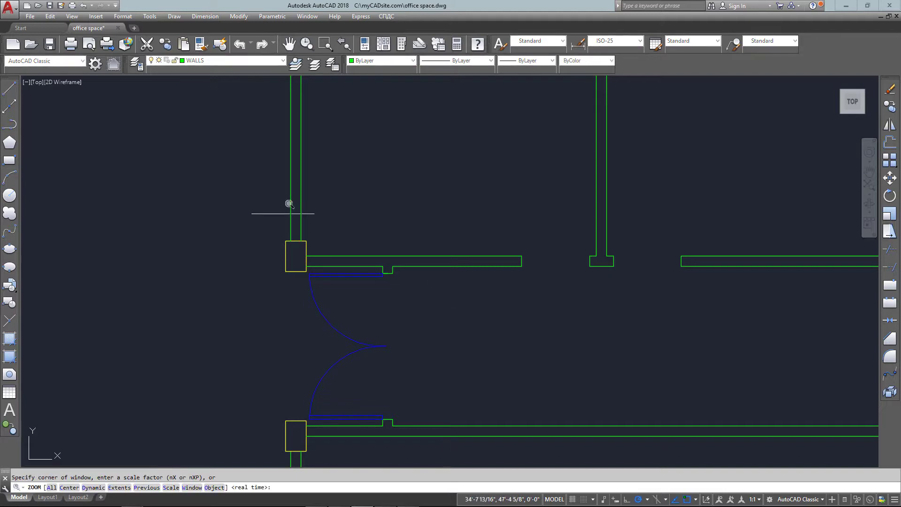
{"action": "left_click", "coordinate": [217, 218]}
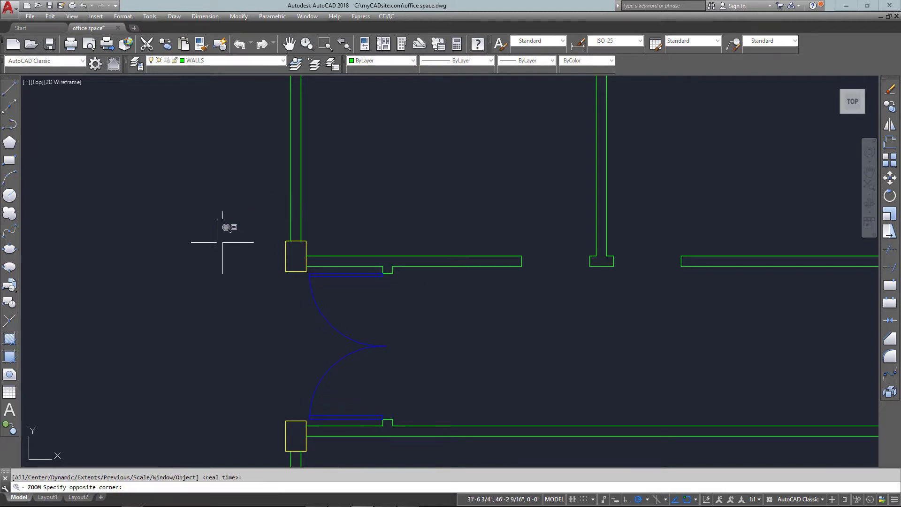
{"action": "left_click", "coordinate": [446, 452]}
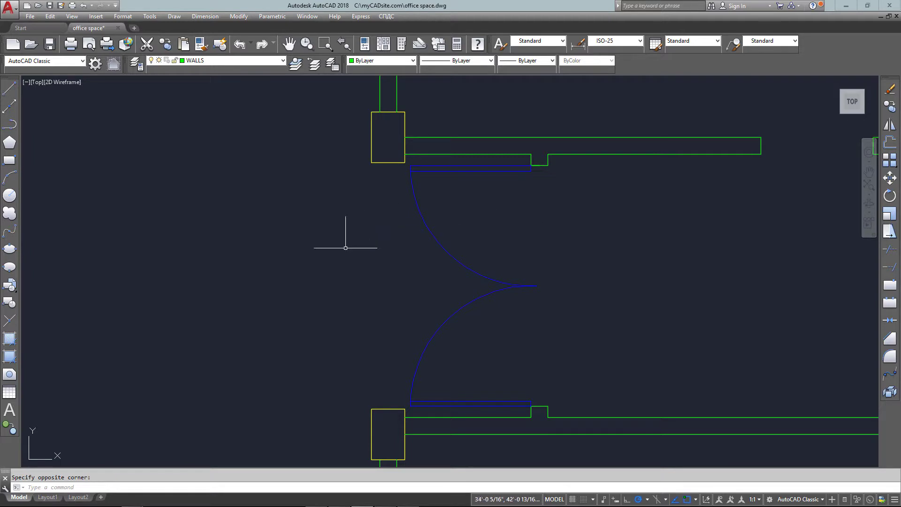
{"action": "scroll", "coordinate": [340, 219], "scroll_direction": "down", "scroll_amount": 5}
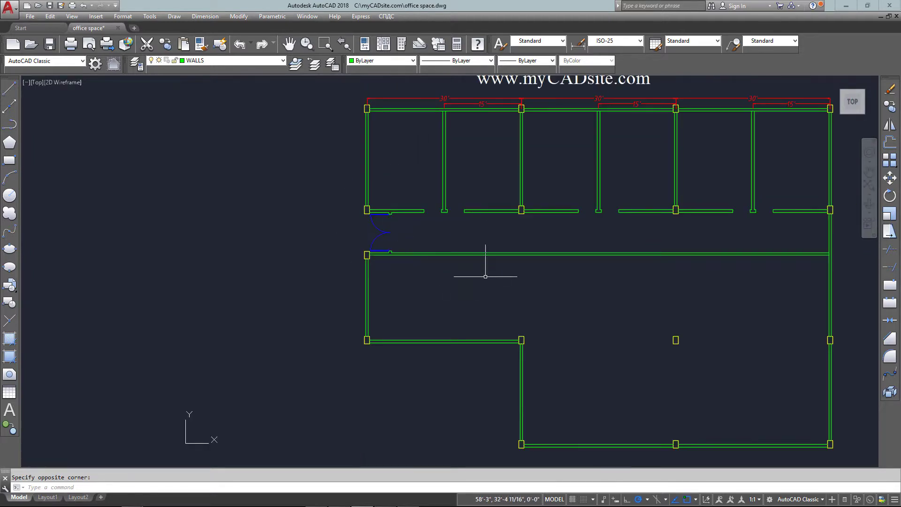
{"action": "scroll", "coordinate": [639, 292], "scroll_direction": "up", "scroll_amount": 2}
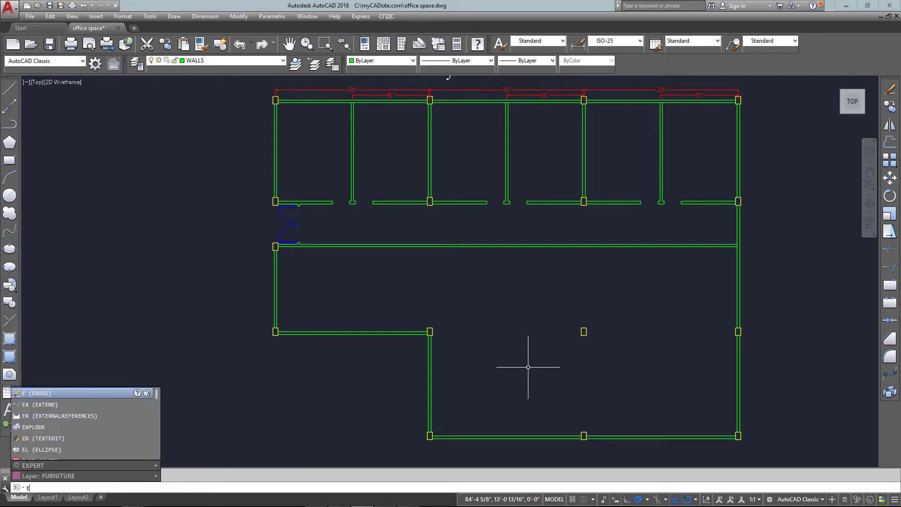
- Extend the lower room's vertical wall lines up to the long corridor wall
{"action": "type", "text": "x"}
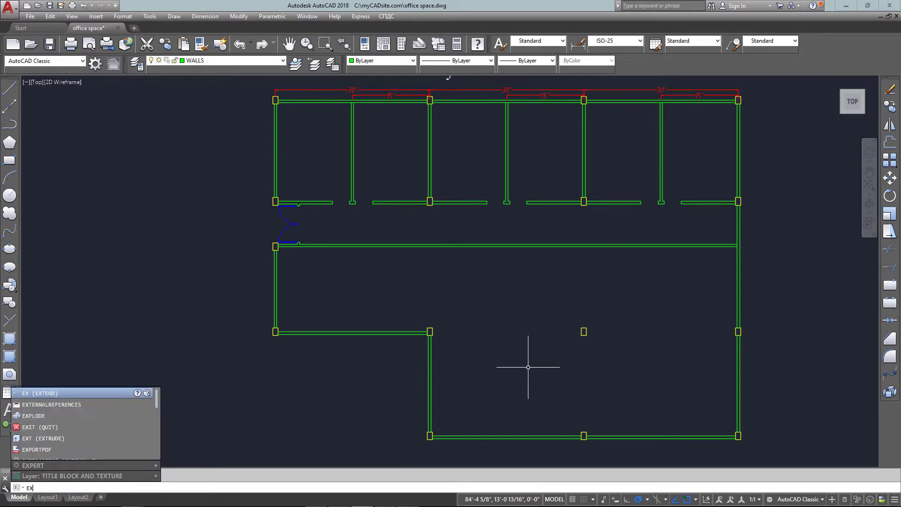
{"action": "key", "text": "Return"}
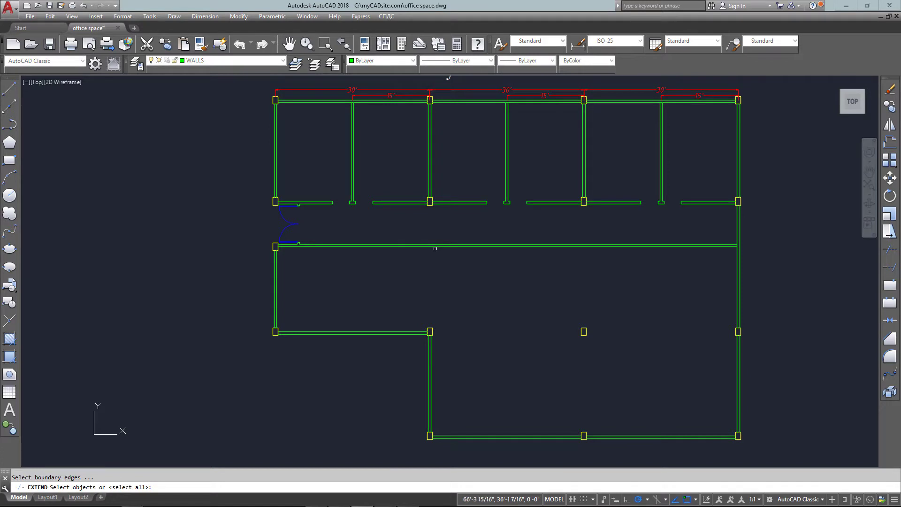
{"action": "left_click", "coordinate": [436, 246]}
{"action": "key", "text": "Return"}
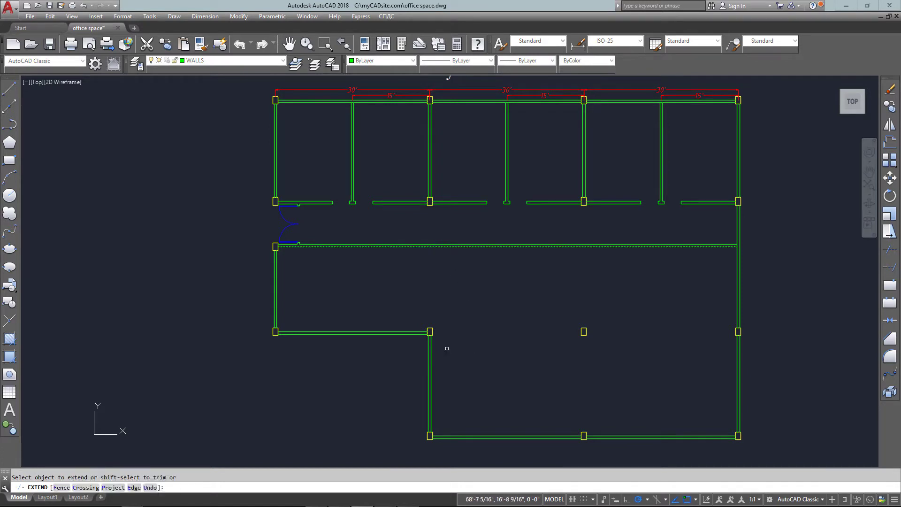
{"action": "left_click", "coordinate": [371, 353]}
{"action": "left_click", "coordinate": [475, 343]}
{"action": "scroll", "coordinate": [449, 333], "scroll_direction": "up", "scroll_amount": 4}
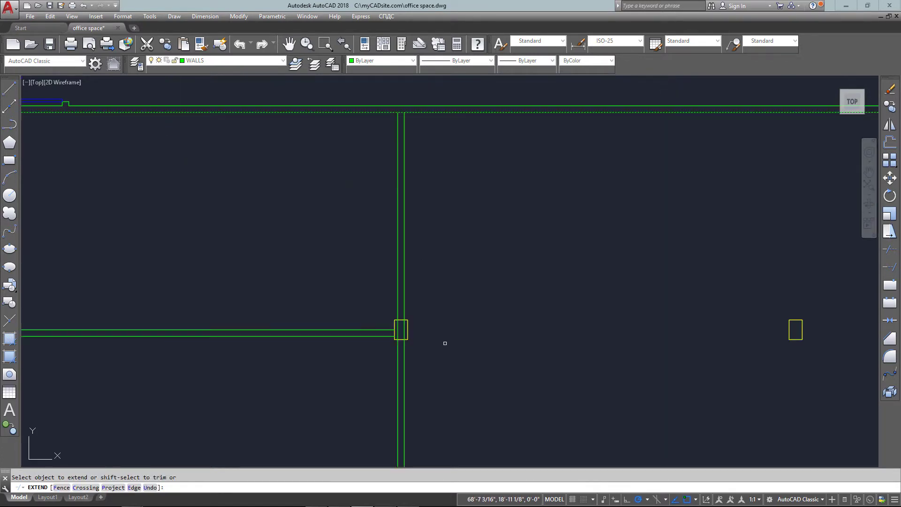
{"action": "key", "text": "Escape"}
- Trim the wall line ends inside the middle column, using all objects as cutting edges
{"action": "type", "text": "tr"}
{"action": "key", "text": "Return"}
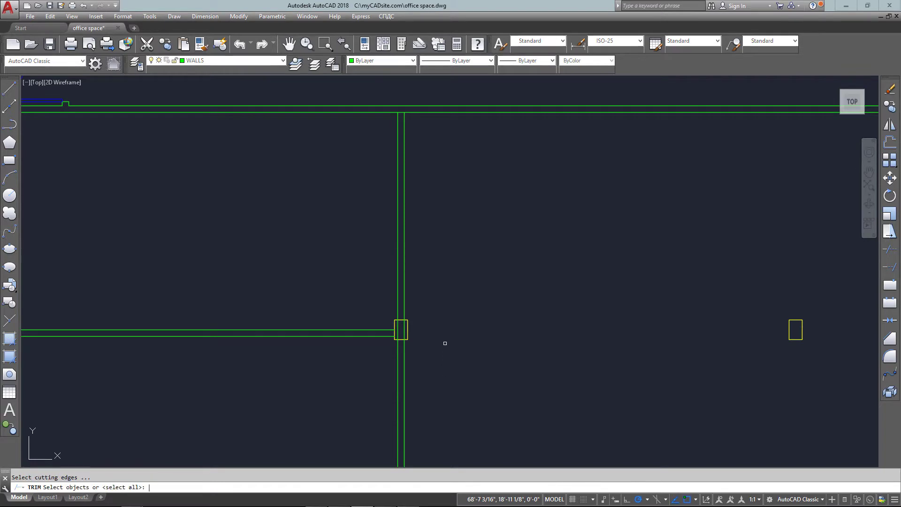
{"action": "key", "text": "Return"}
{"action": "scroll", "coordinate": [402, 332], "scroll_direction": "up", "scroll_amount": 8}
{"action": "left_click", "coordinate": [435, 309]}
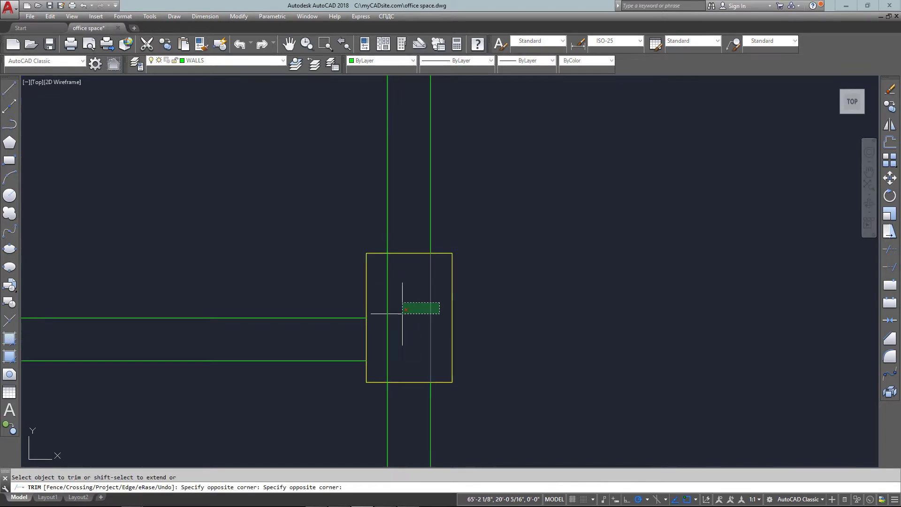
{"action": "left_click", "coordinate": [378, 317]}
{"action": "scroll", "coordinate": [437, 312], "scroll_direction": "down", "scroll_amount": 12}
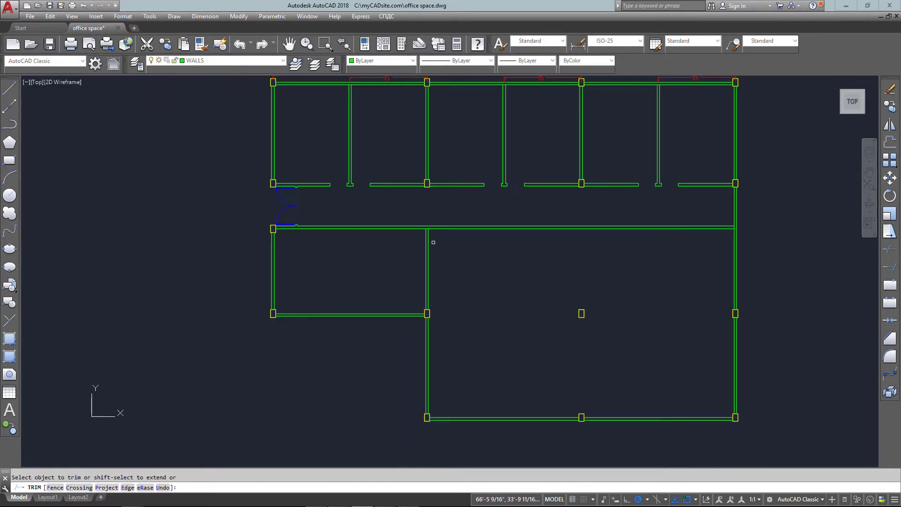
{"action": "key", "text": "Escape"}
{"action": "scroll", "coordinate": [579, 282], "scroll_direction": "up", "scroll_amount": 2}
{"action": "scroll", "coordinate": [576, 282], "scroll_direction": "down", "scroll_amount": 2}
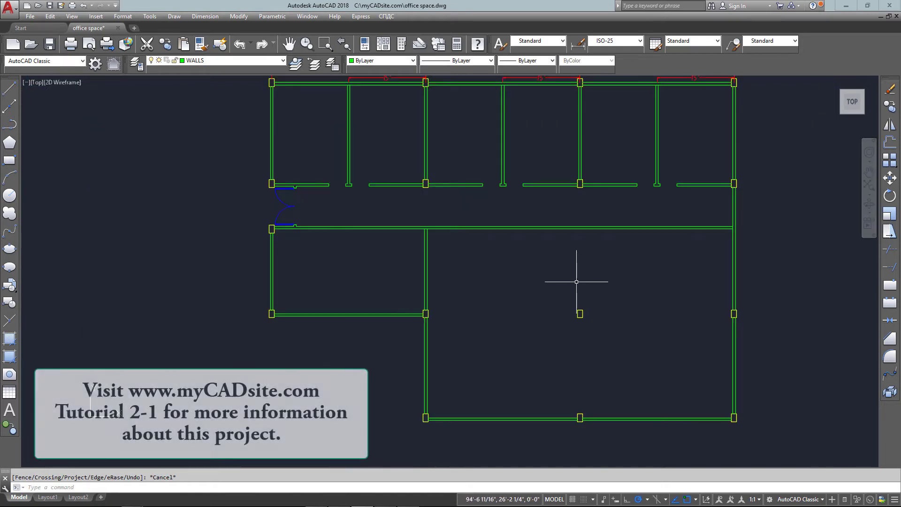
{"action": "middle_click_drag", "start_coordinate": [626, 239], "coordinate": [582, 275]}
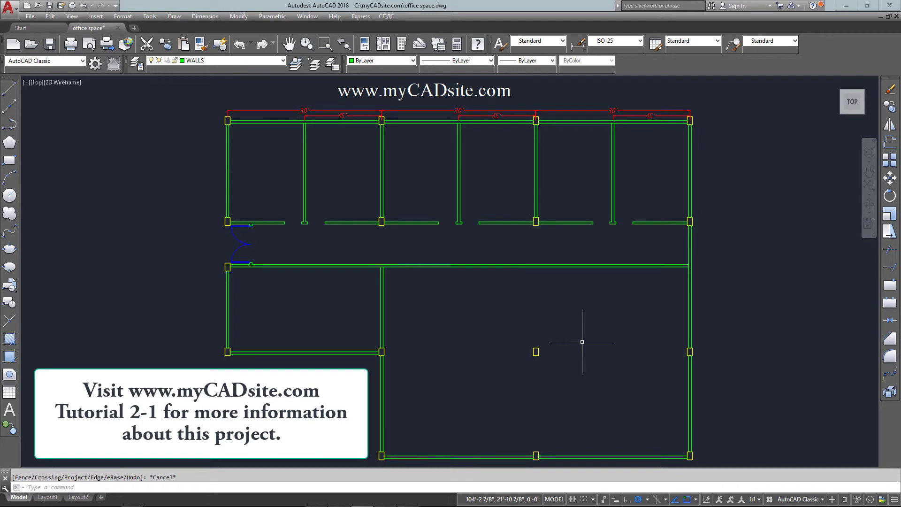
{"action": "type", "text": "e"}
{"action": "key", "text": "Return"}
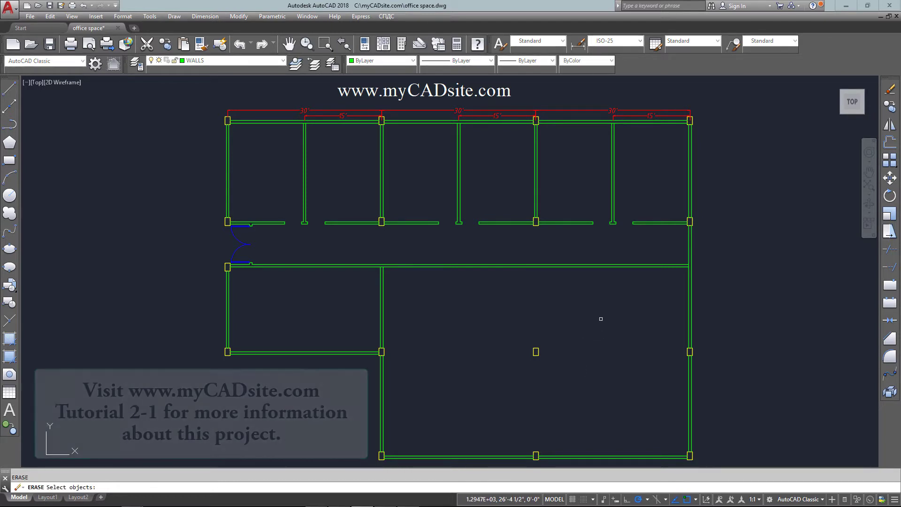
{"action": "scroll", "coordinate": [558, 277], "scroll_direction": "down", "scroll_amount": 2}
{"action": "key", "text": "Escape"}
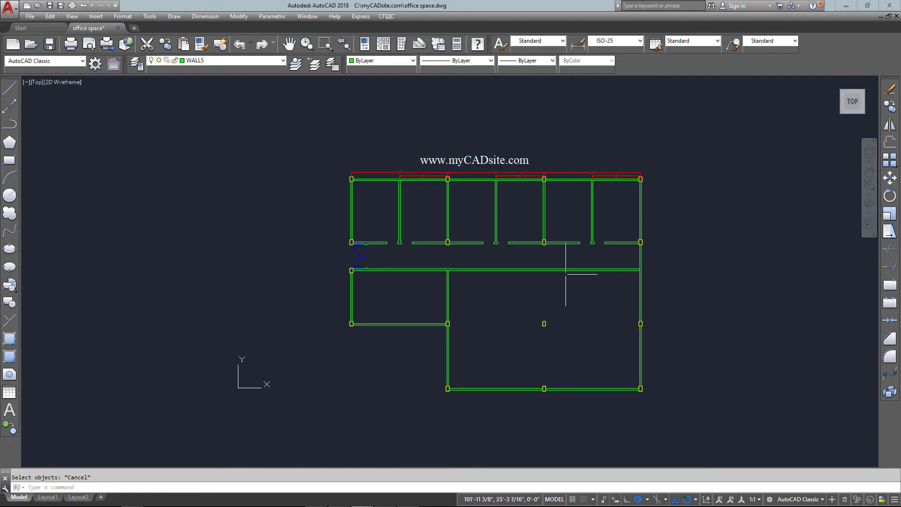
{"action": "scroll", "coordinate": [626, 216], "scroll_direction": "up", "scroll_amount": 2}
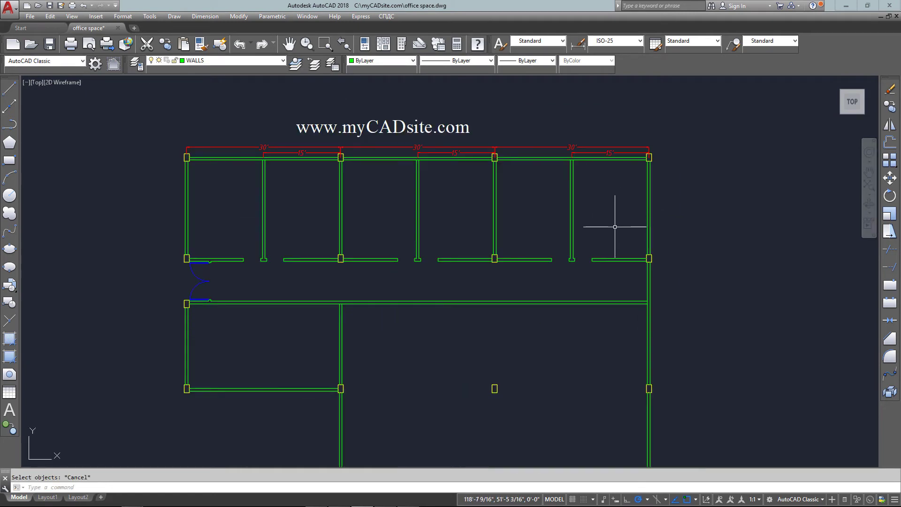
{"action": "scroll", "coordinate": [617, 240], "scroll_direction": "down", "scroll_amount": 2}
{"action": "middle_click_drag", "start_coordinate": [607, 262], "coordinate": [585, 205]}
{"action": "scroll", "coordinate": [586, 202], "scroll_direction": "up", "scroll_amount": 2}
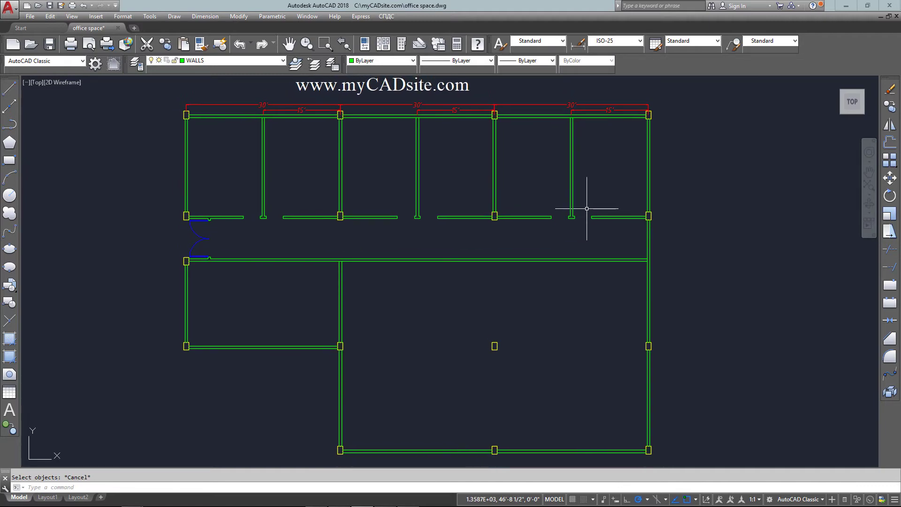